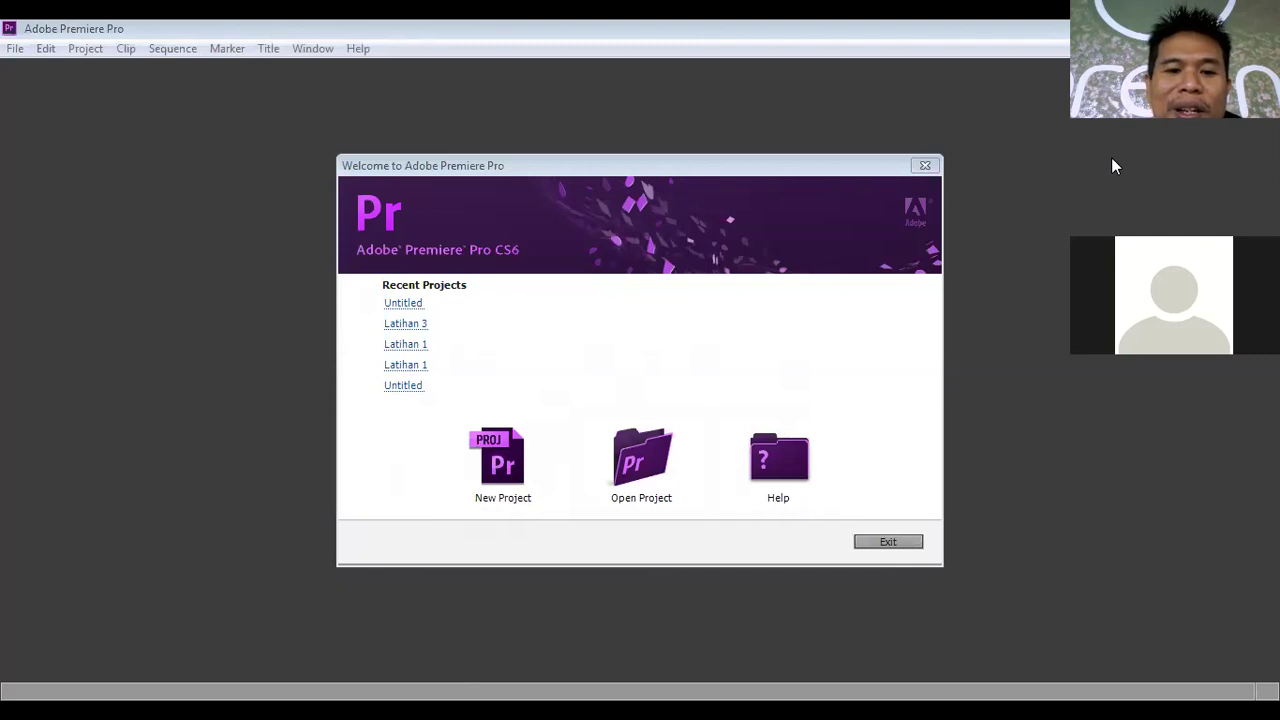
- Create a new project named Latihan 7 in D:\UJI VIDEO EDITING with a DV-NTSC Standard 48kHz sequence
{"action": "left_click", "coordinate": [494, 465]}
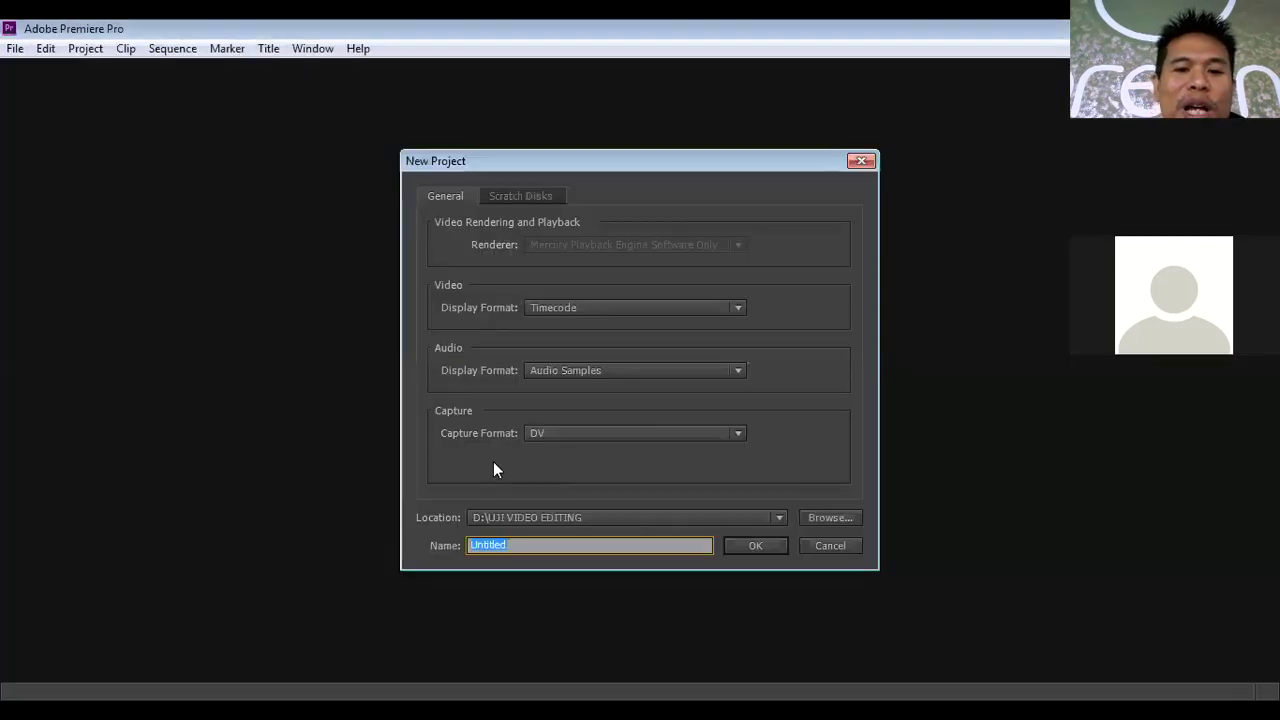
{"action": "left_click", "coordinate": [536, 544]}
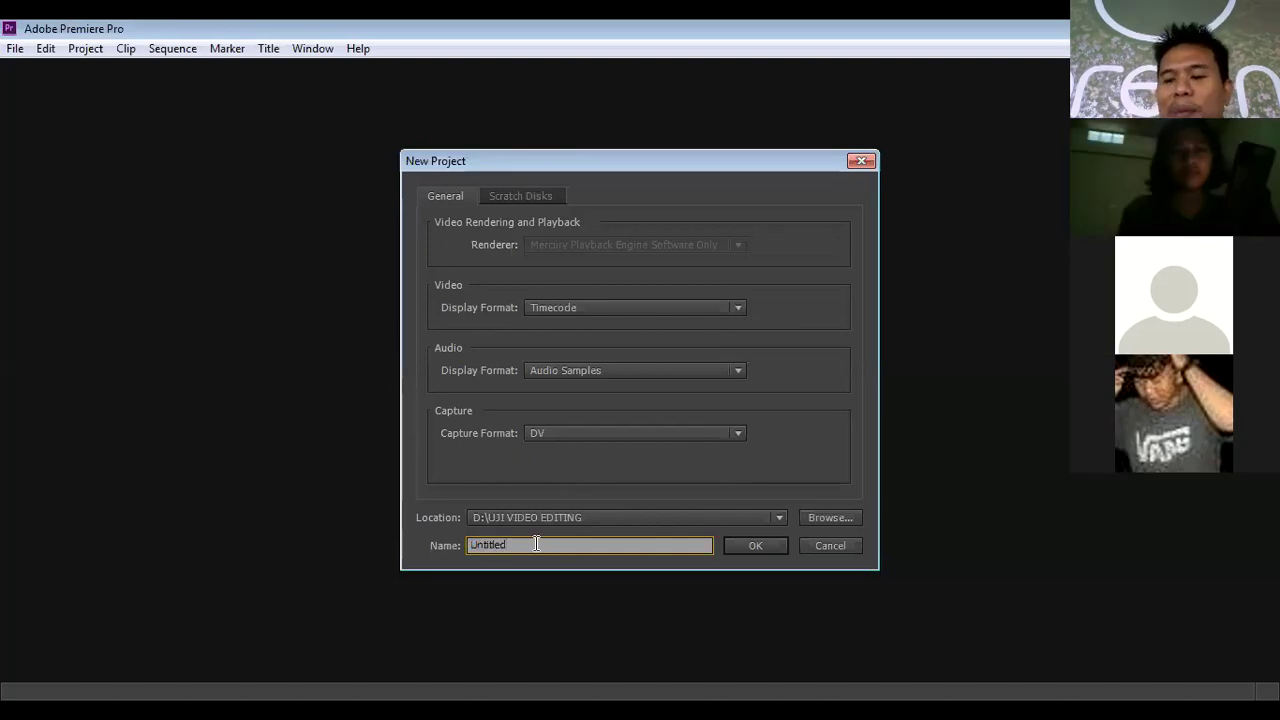
{"action": "key", "text": "BackSpace"}
{"action": "key", "text": "BackSpace"}
{"action": "key", "text": "BackSpace"}
{"action": "key", "text": "BackSpace"}
{"action": "key", "text": "BackSpace"}
{"action": "key", "text": "BackSpace"}
{"action": "key", "text": "BackSpace"}
{"action": "key", "text": "BackSpace"}
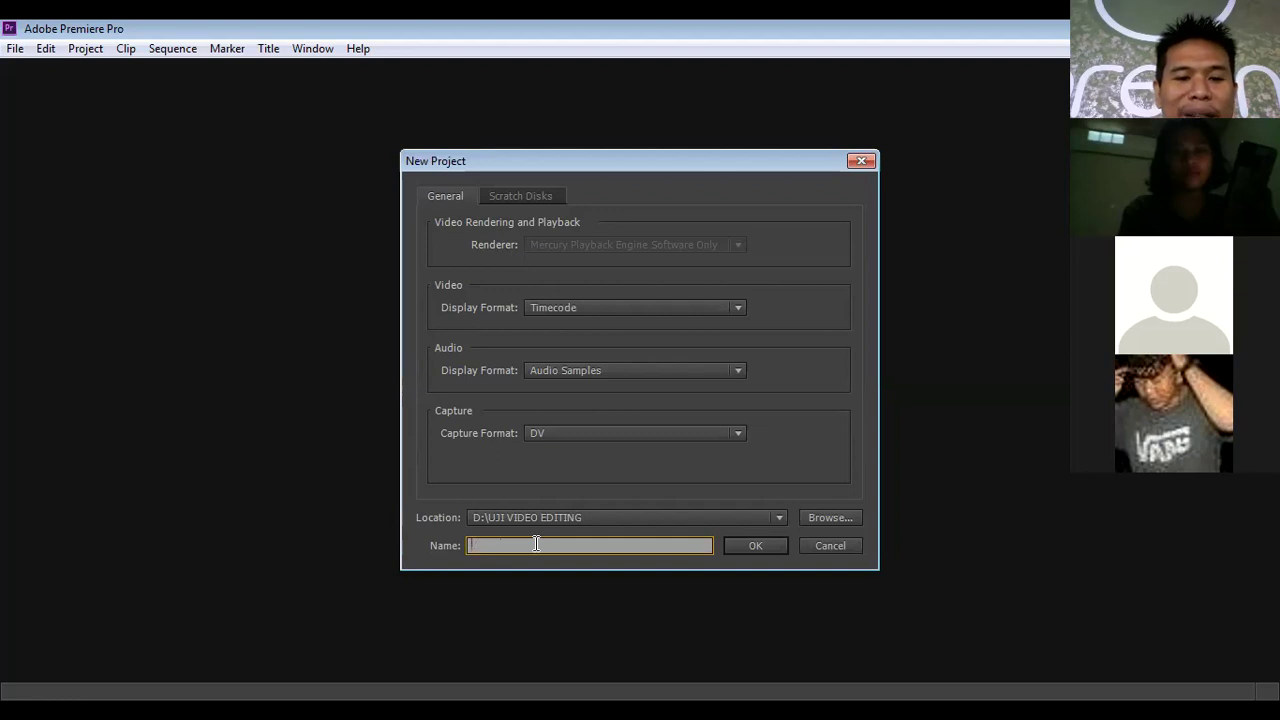
{"action": "type", "text": "La"}
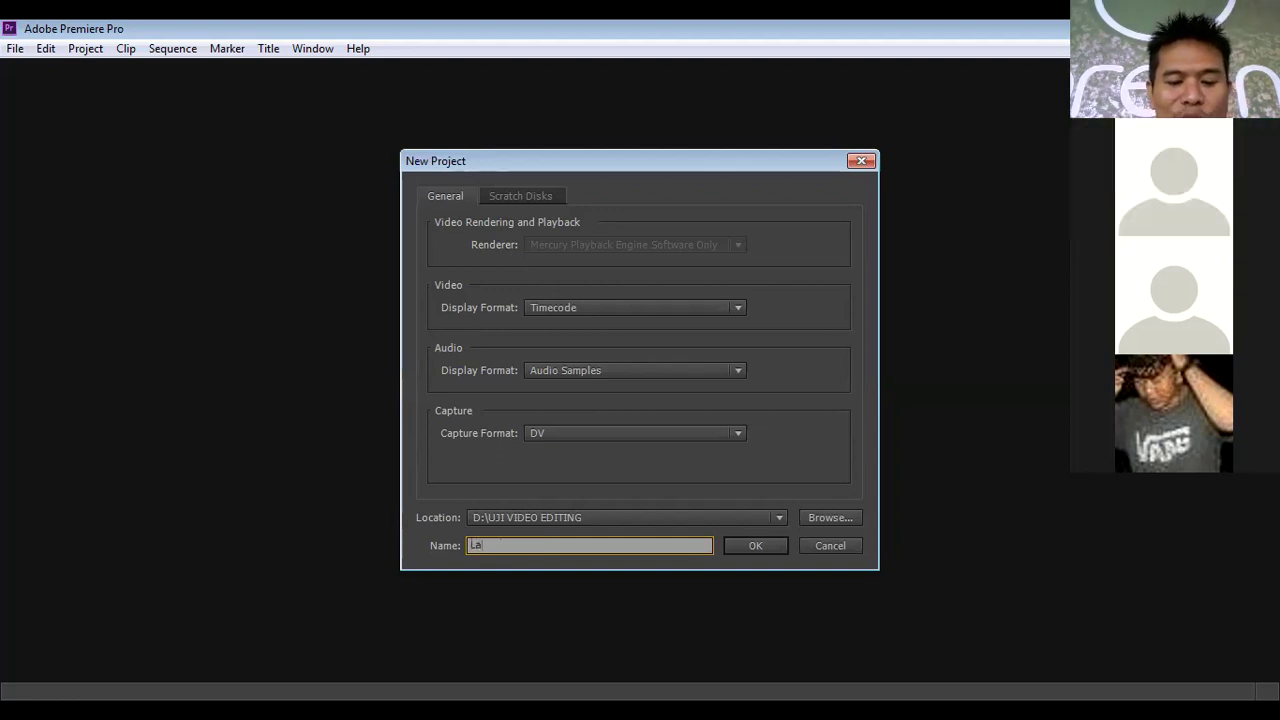
{"action": "type", "text": "tihan 7"}
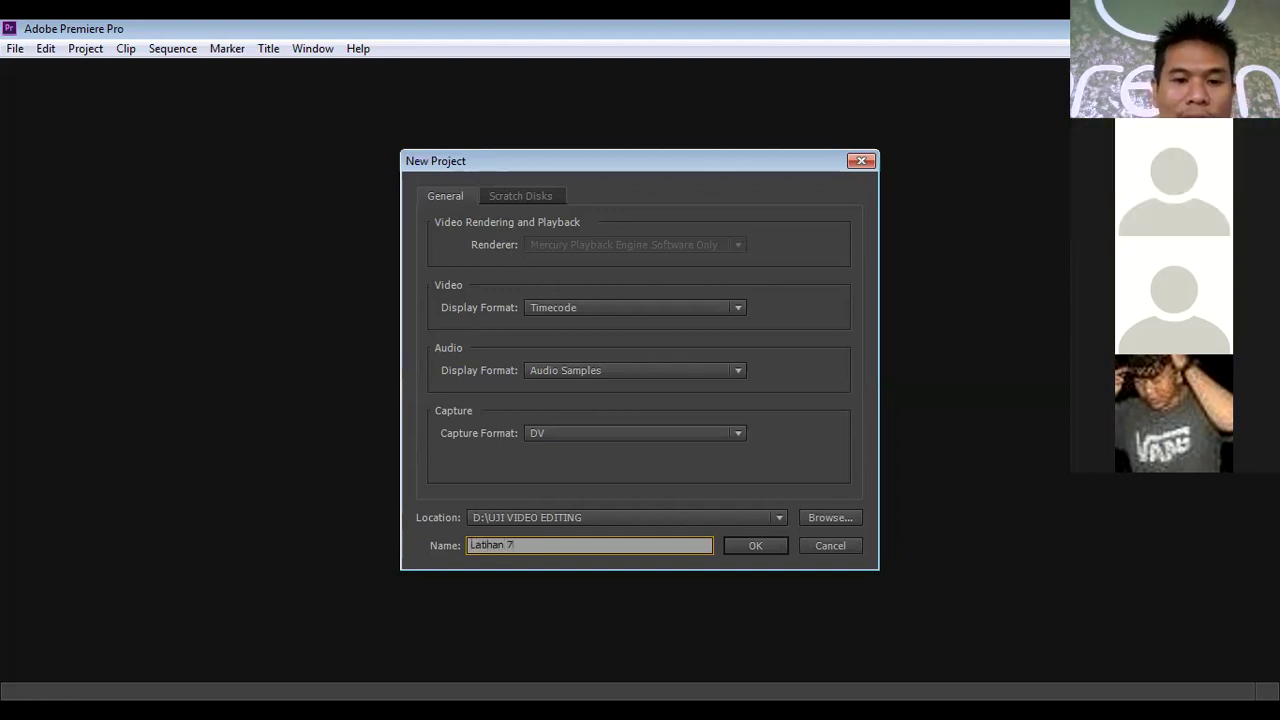
{"action": "left_click", "coordinate": [756, 545]}
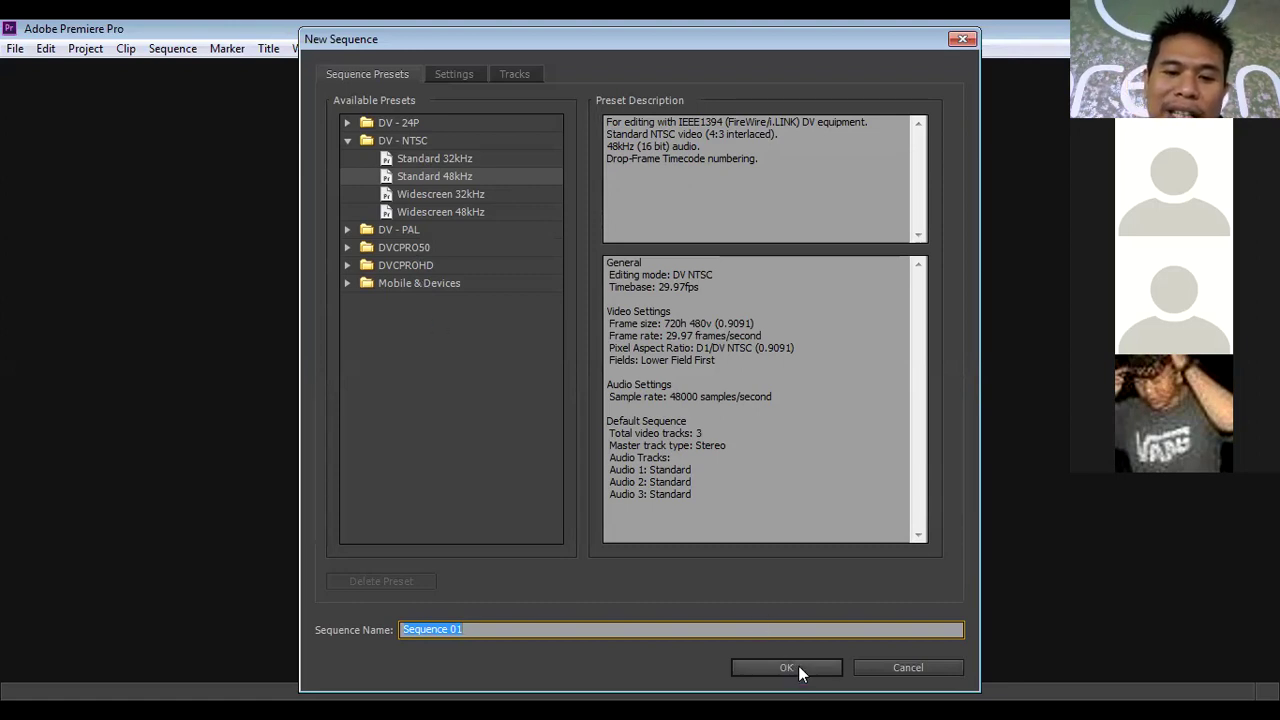
{"action": "left_click", "coordinate": [770, 672]}
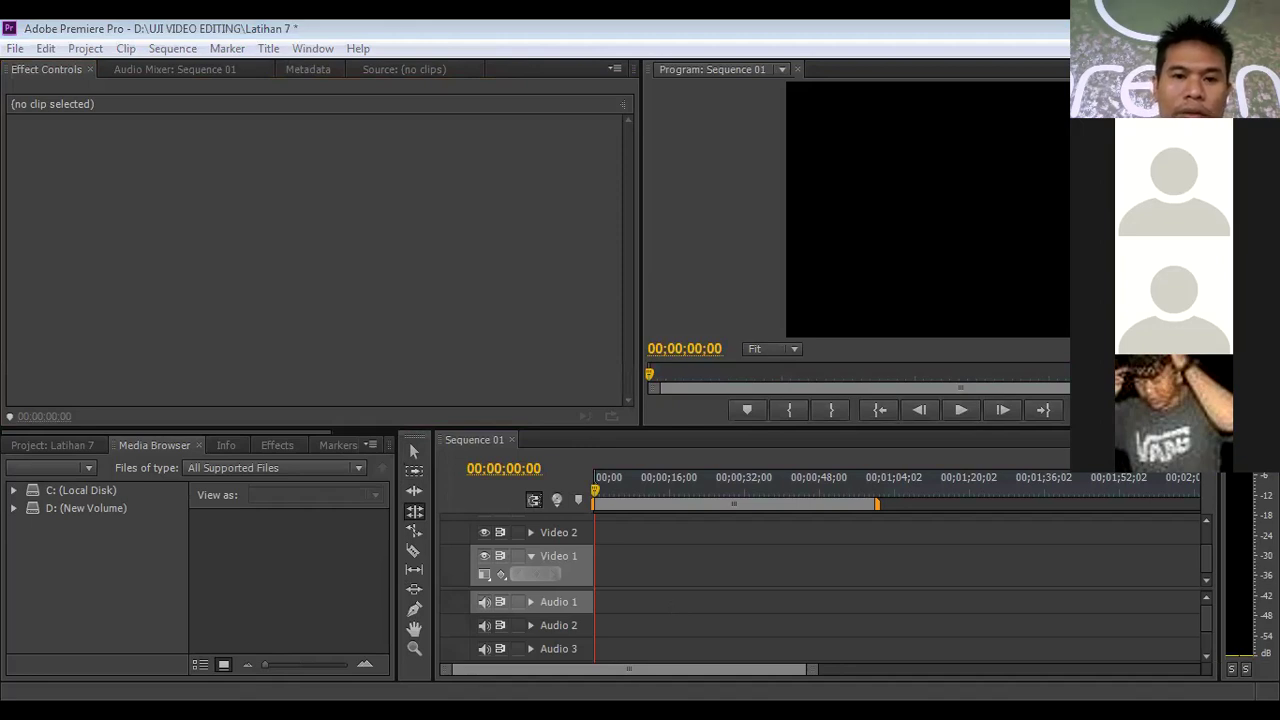
{"action": "left_click", "coordinate": [554, 300]}
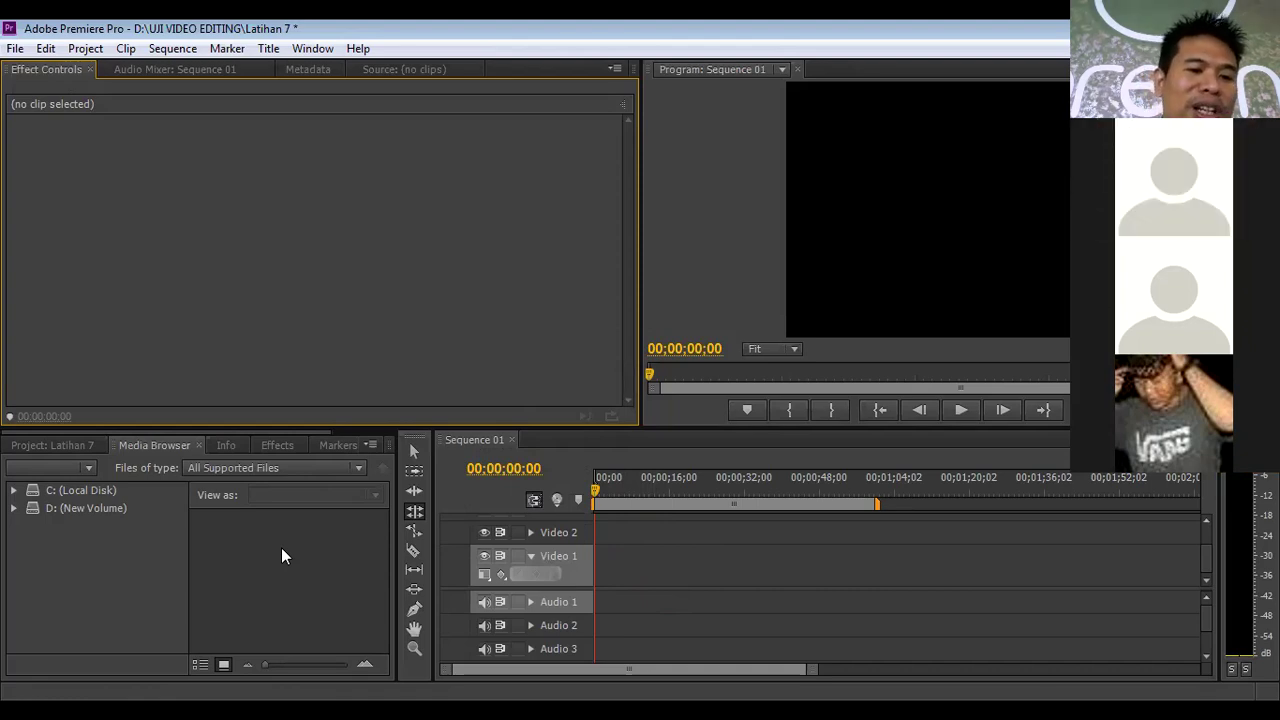
- Browse the D: drive's media to the BAHAN LATIHAN folder inside UJI VIDEO EDITING
{"action": "left_click", "coordinate": [80, 509]}
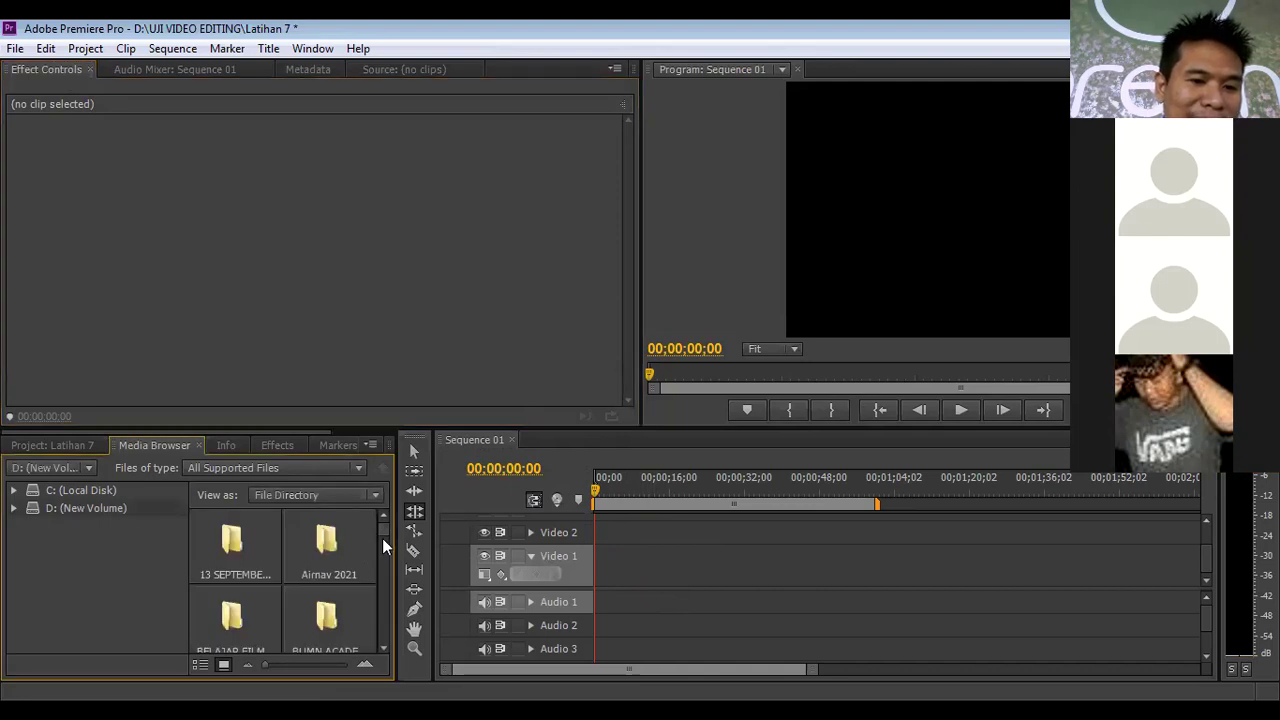
{"action": "left_click_drag", "start_coordinate": [383, 551], "coordinate": [367, 632]}
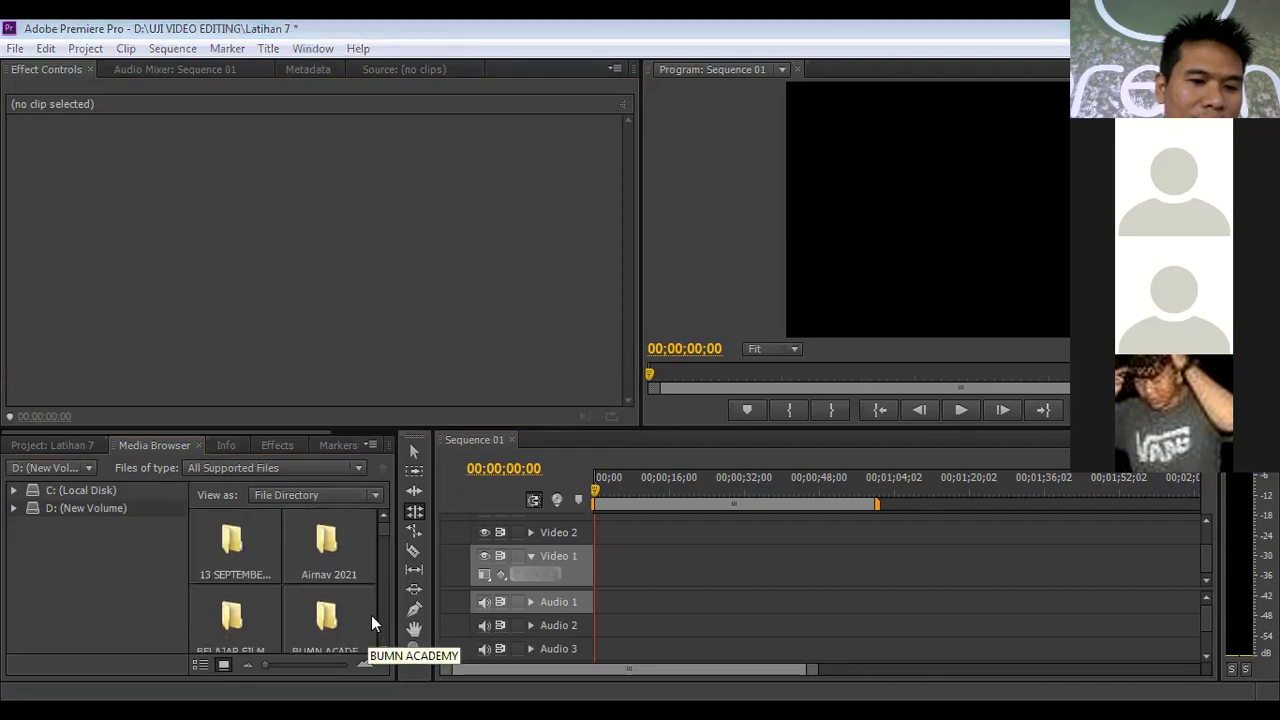
{"action": "left_click_drag", "start_coordinate": [384, 529], "coordinate": [384, 607]}
{"action": "scroll", "coordinate": [380, 607], "scroll_direction": "down", "scroll_amount": 1}
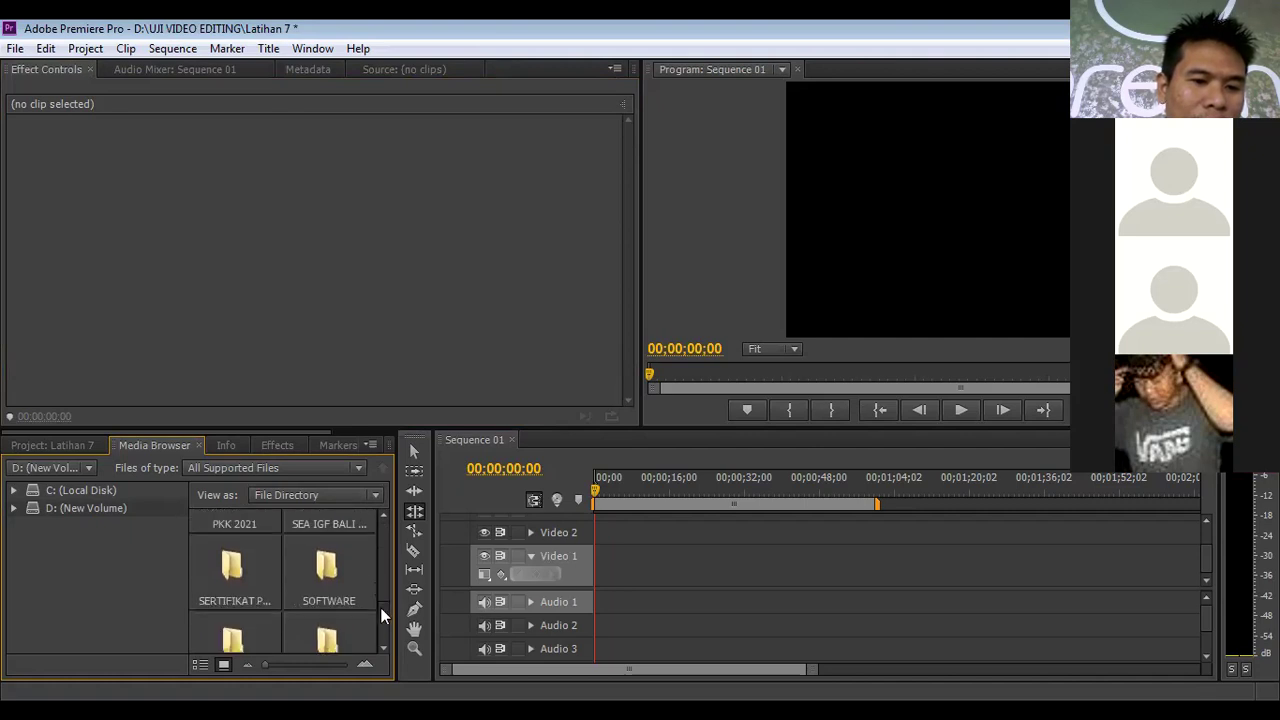
{"action": "scroll", "coordinate": [381, 620], "scroll_direction": "down", "scroll_amount": 1}
{"action": "left_click", "coordinate": [334, 570]}
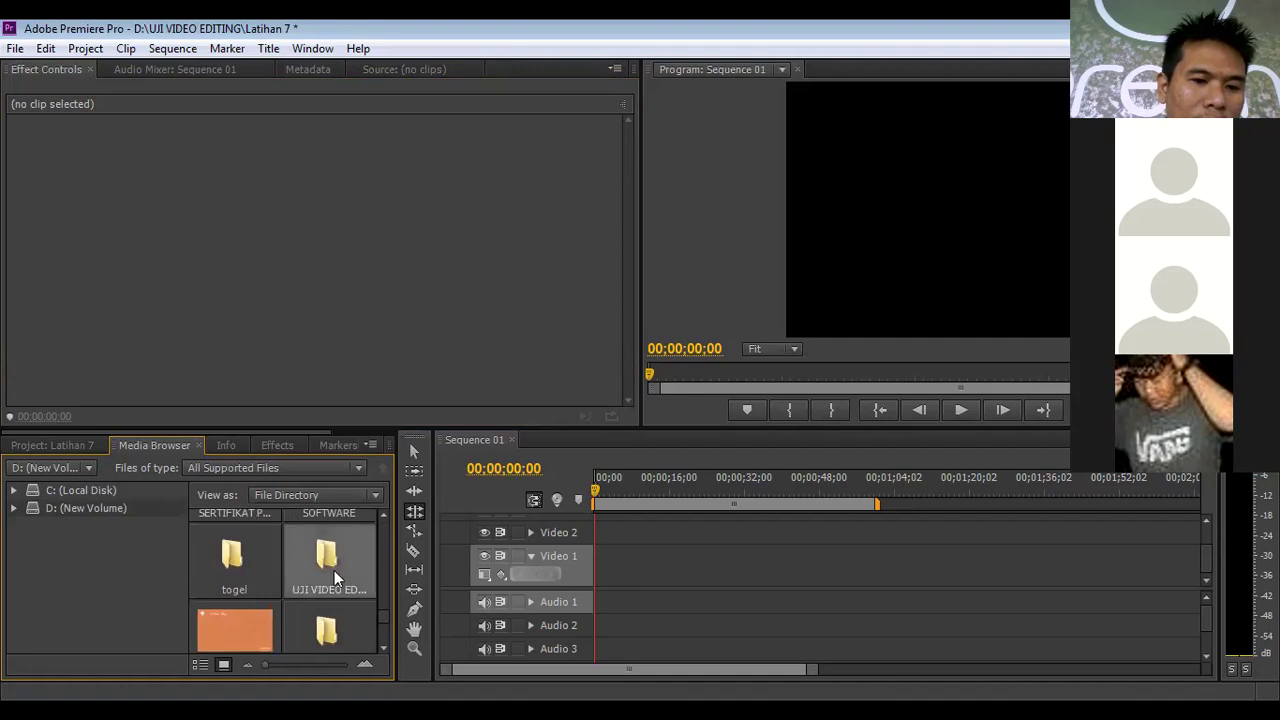
{"action": "double_click", "coordinate": [334, 570]}
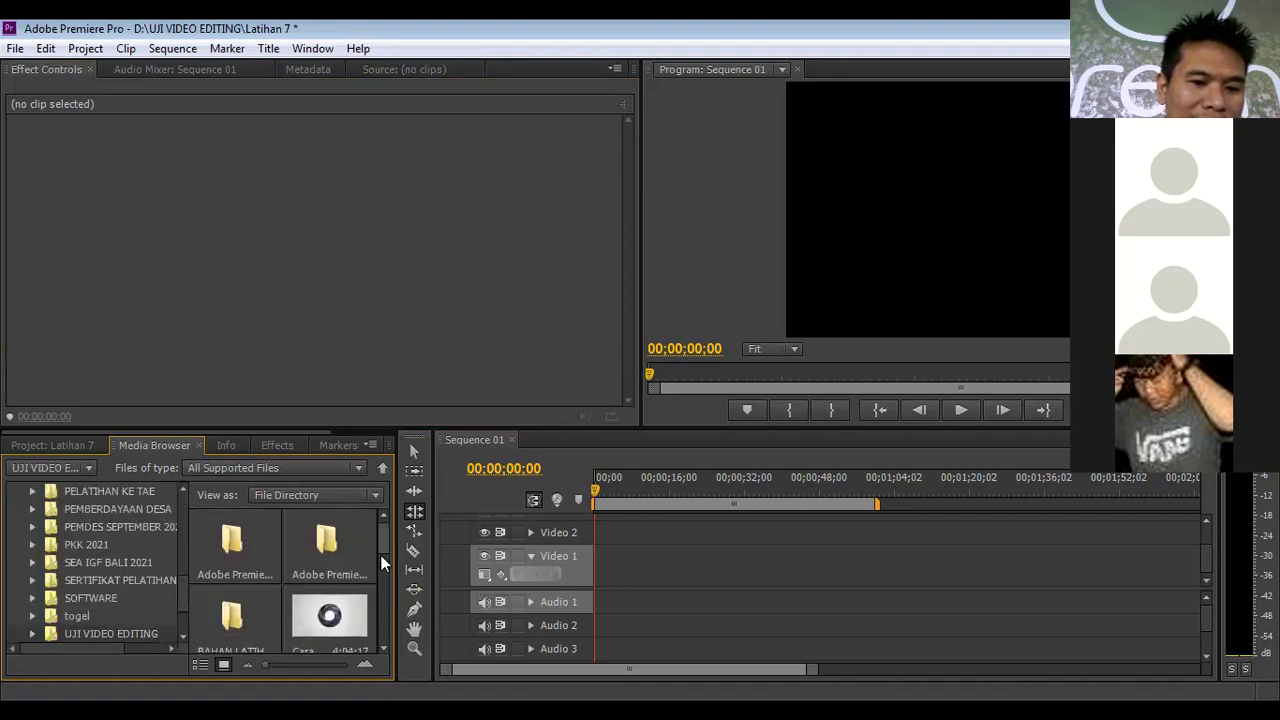
{"action": "scroll", "coordinate": [382, 557], "scroll_direction": "down", "scroll_amount": 1}
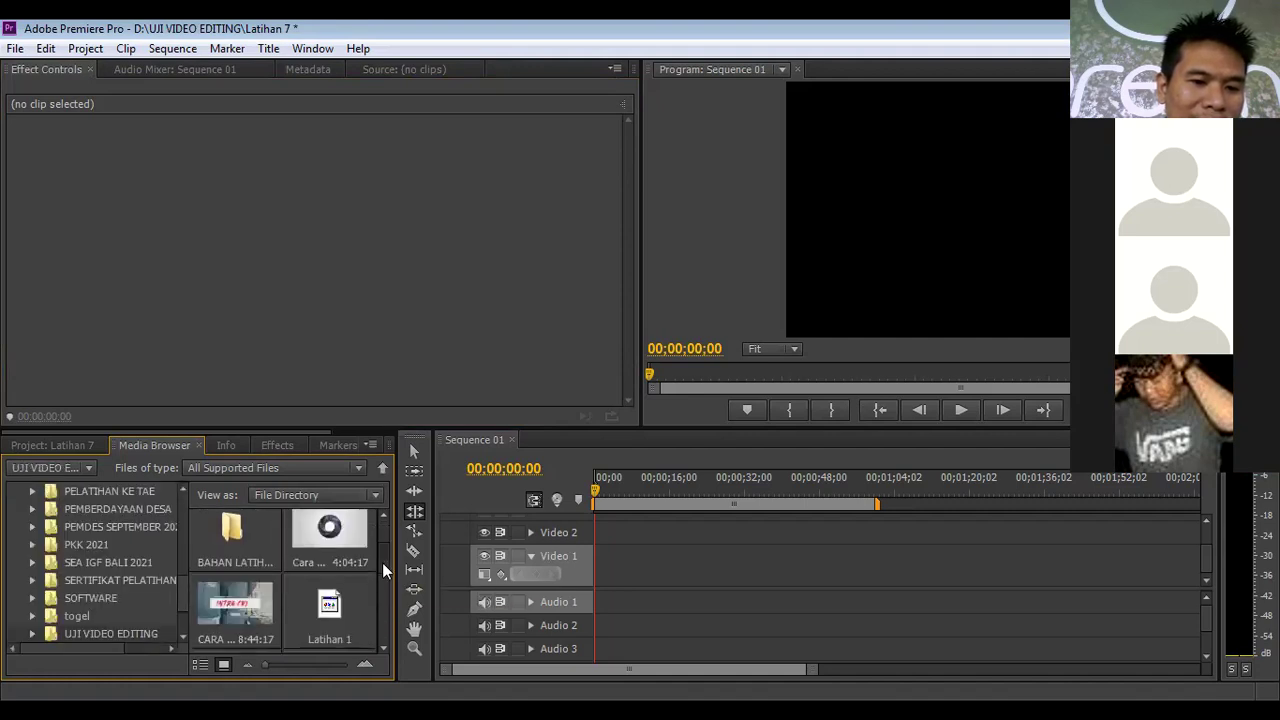
{"action": "double_click", "coordinate": [249, 538]}
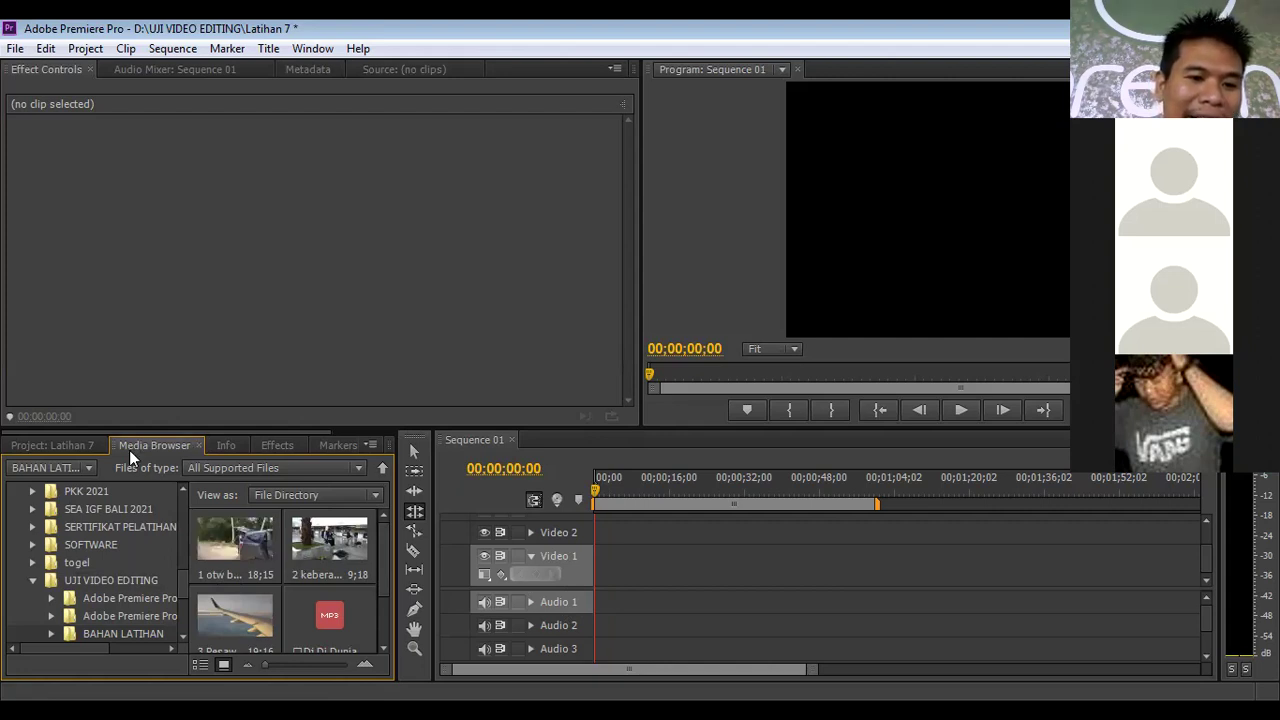
- Place the 1 otw bandara clip at the start of Video 1, keeping the existing sequence settings, and preview it
{"action": "left_click_drag", "start_coordinate": [240, 548], "coordinate": [602, 578]}
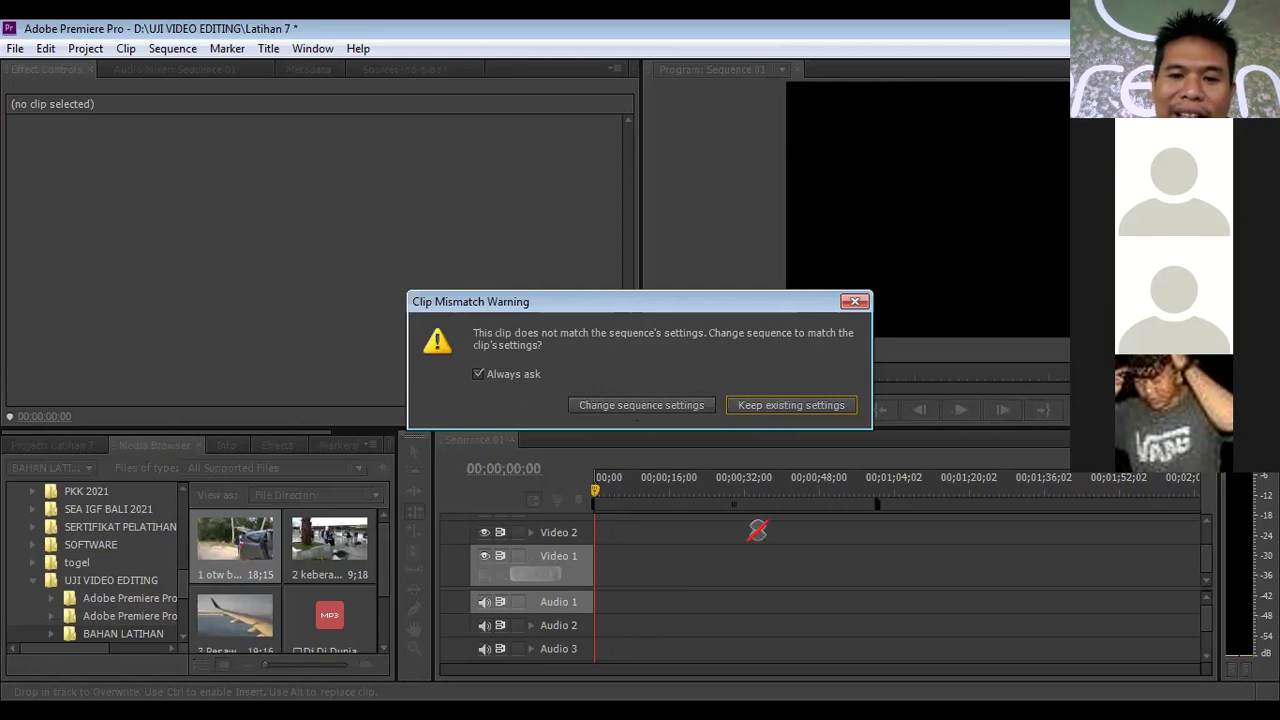
{"action": "left_click", "coordinate": [774, 407]}
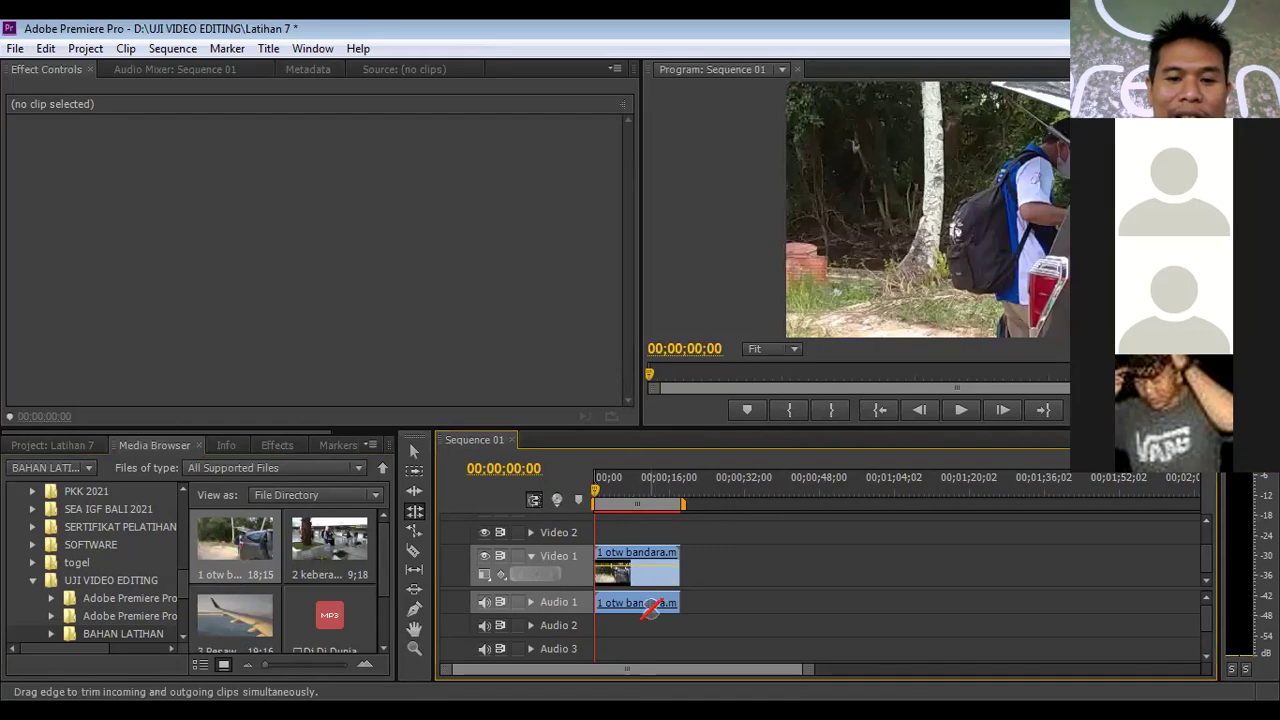
{"action": "left_click", "coordinate": [961, 412]}
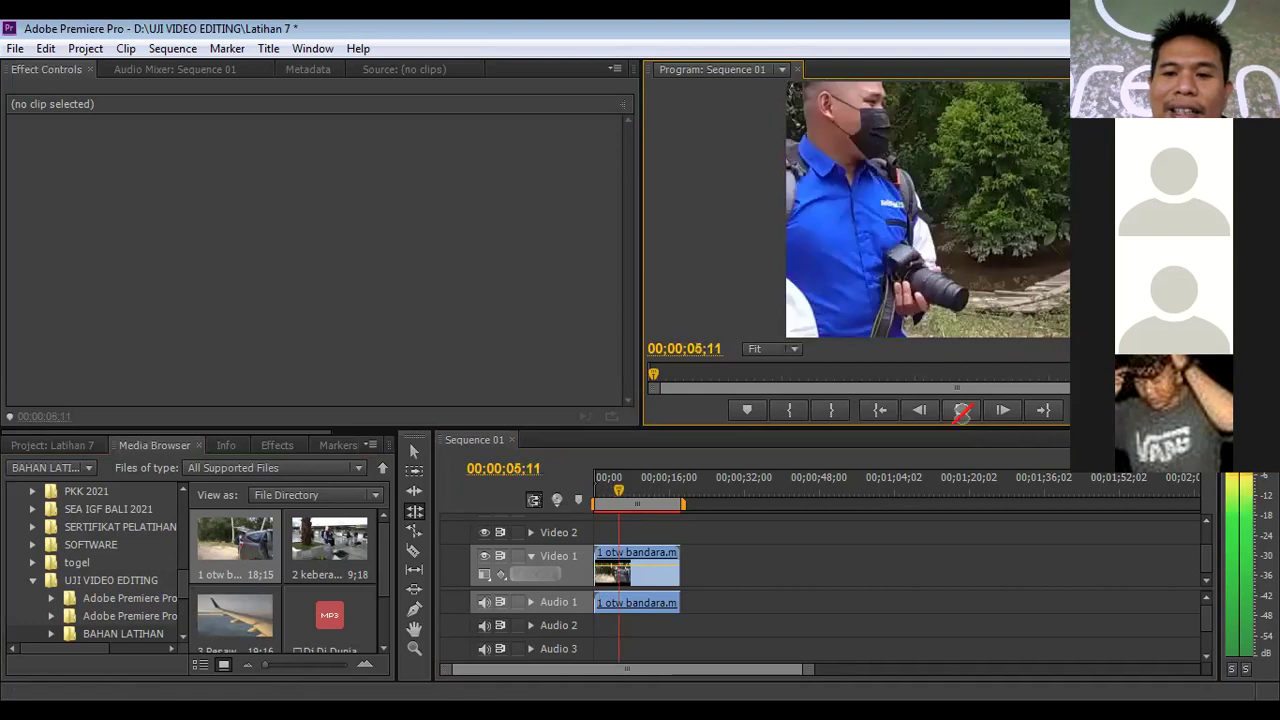
{"action": "left_click", "coordinate": [961, 412]}
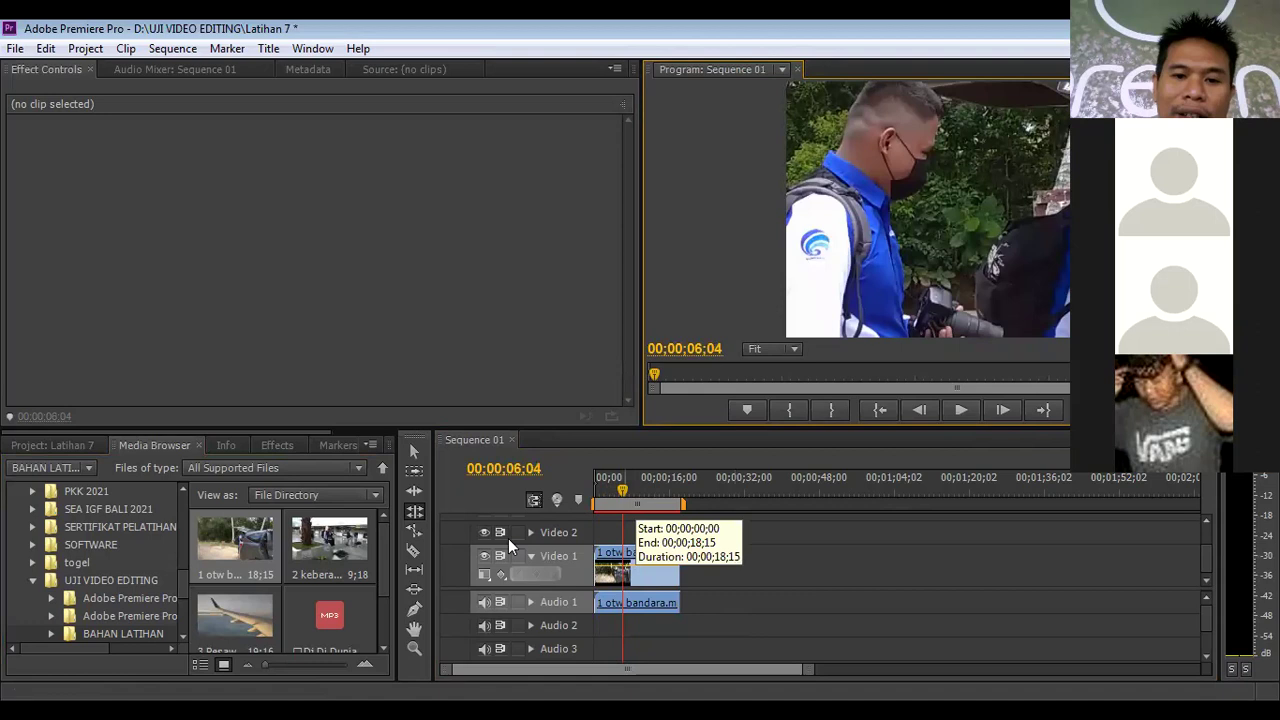
{"action": "key", "text": "Home"}
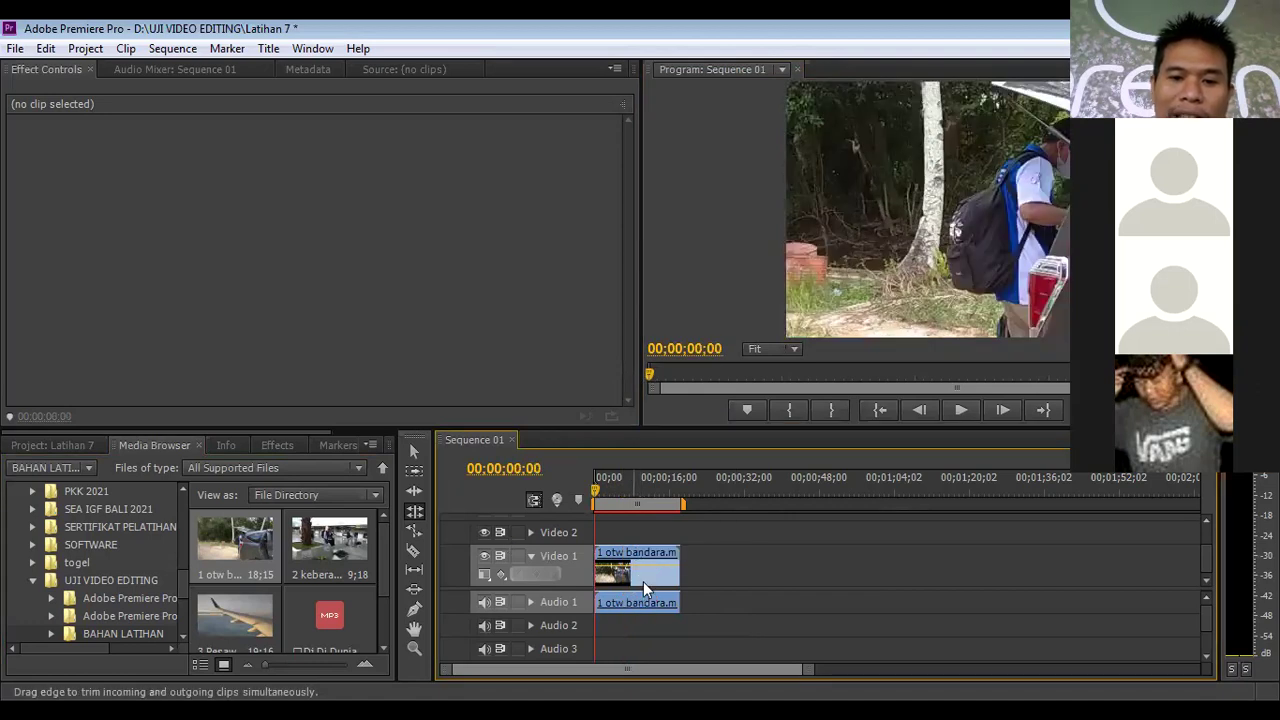
- Unlink the audio of the 1 otw bandara clip from its video and remove it from Audio 1
{"action": "right_click", "coordinate": [643, 582]}
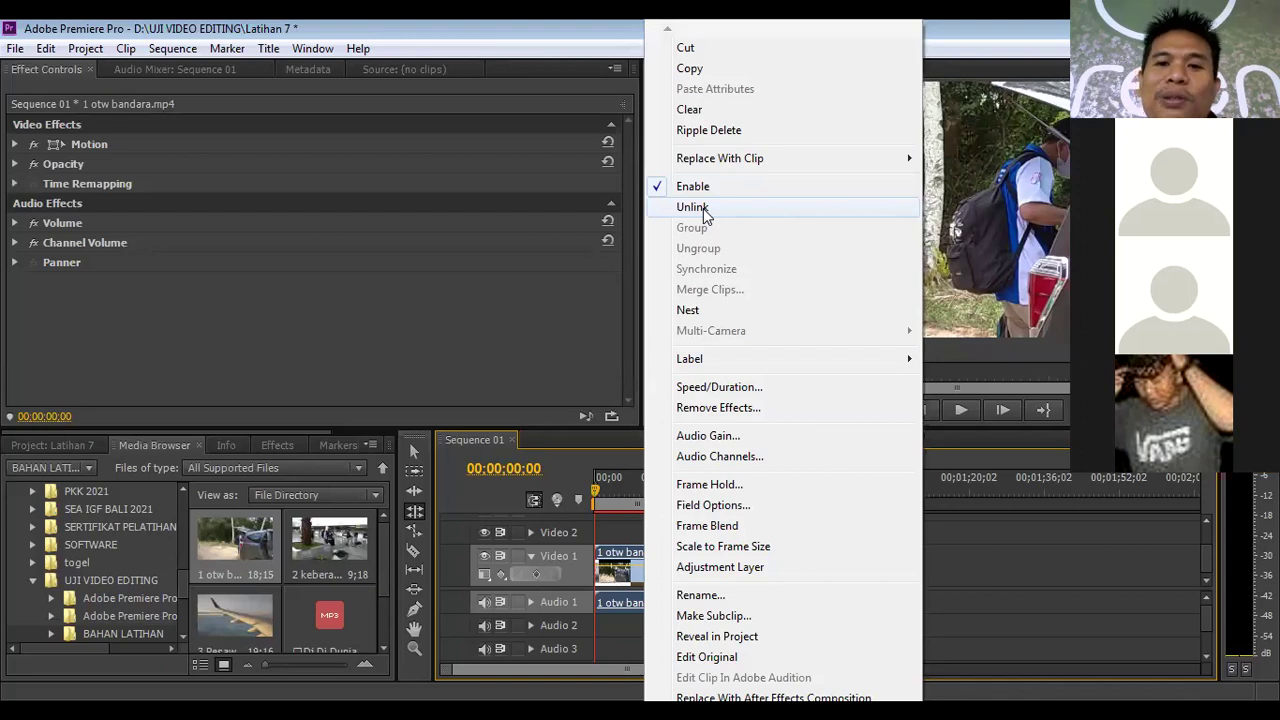
{"action": "left_click", "coordinate": [703, 208]}
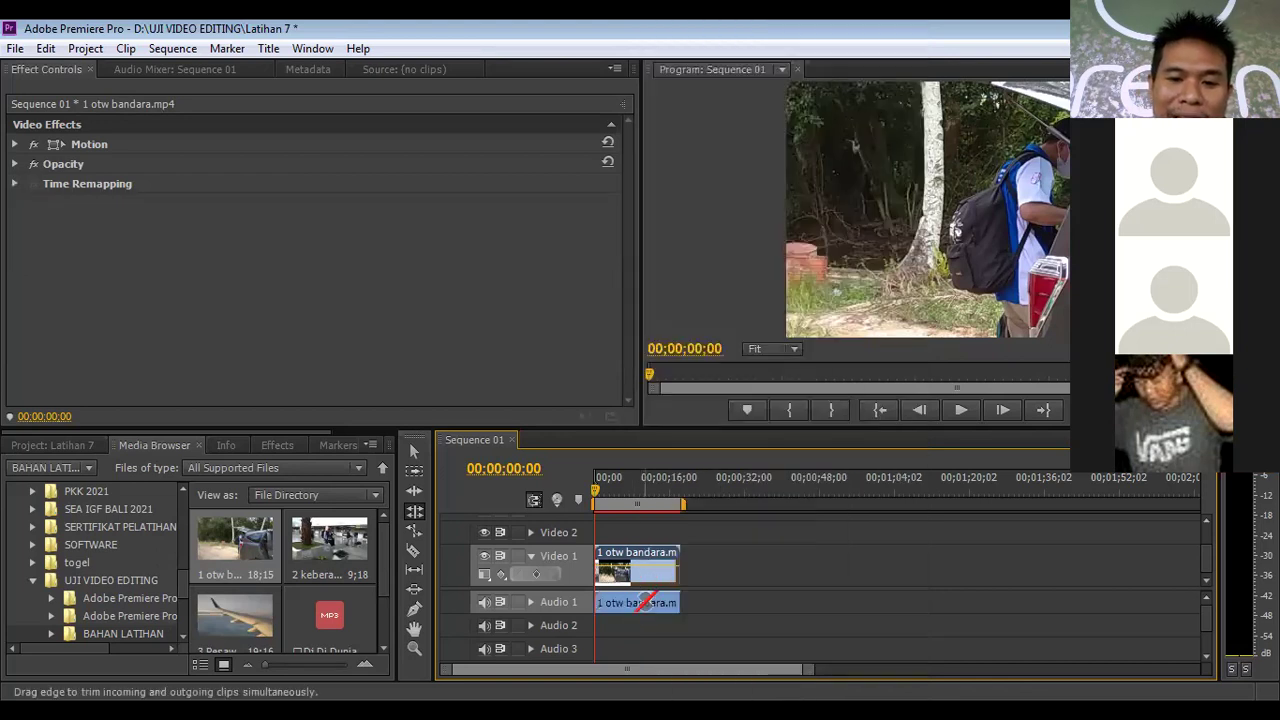
{"action": "right_click", "coordinate": [633, 606]}
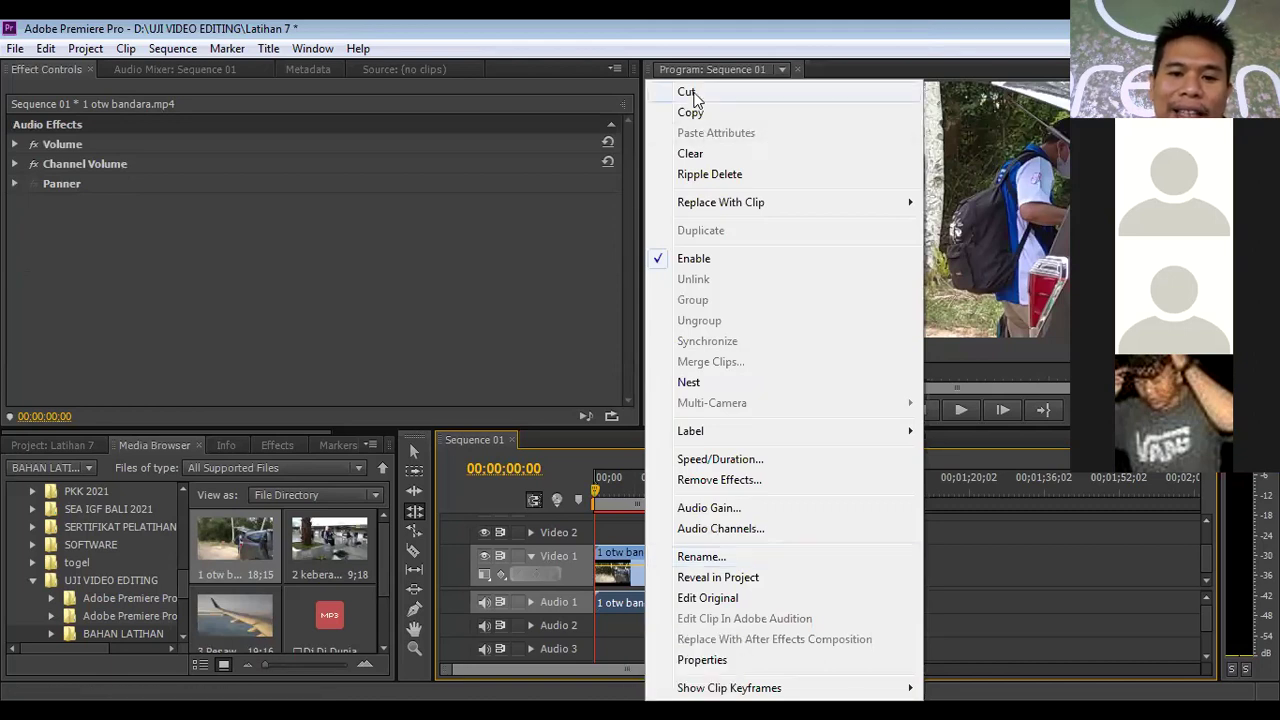
{"action": "left_click", "coordinate": [696, 258]}
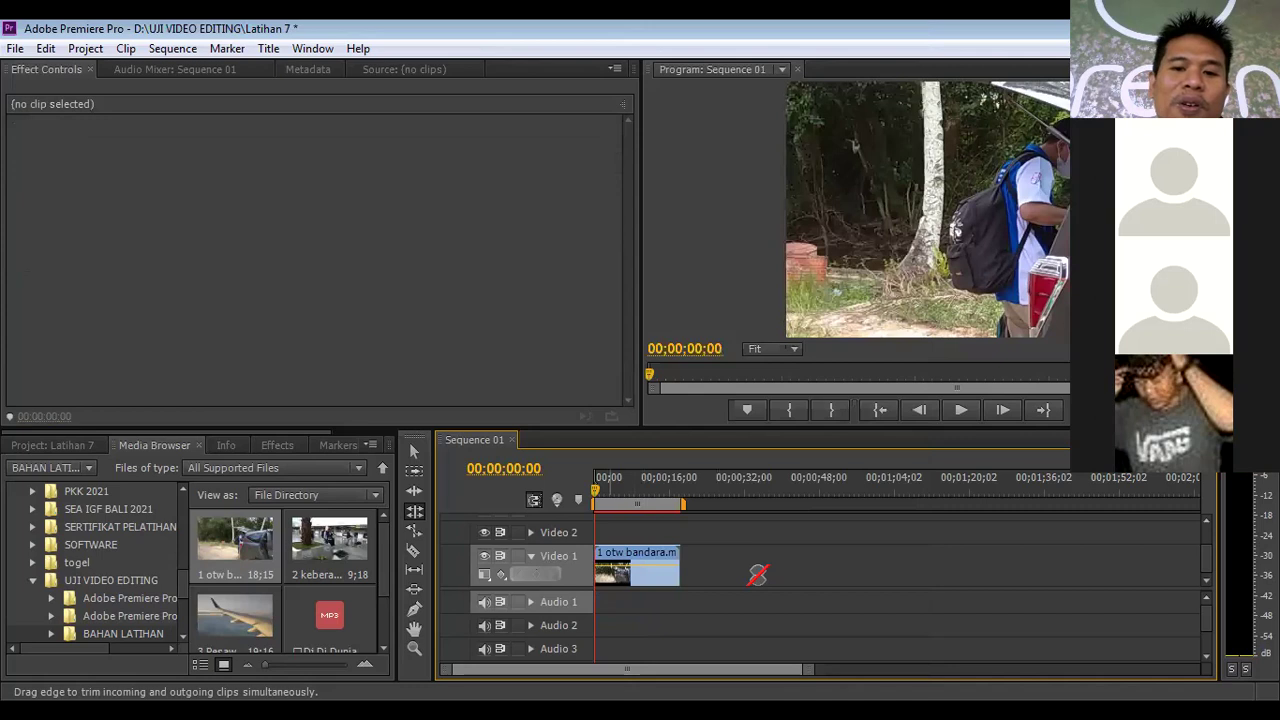
- Play back the opening of the sequence without its audio and return the playhead to the start
{"action": "left_click", "coordinate": [956, 409]}
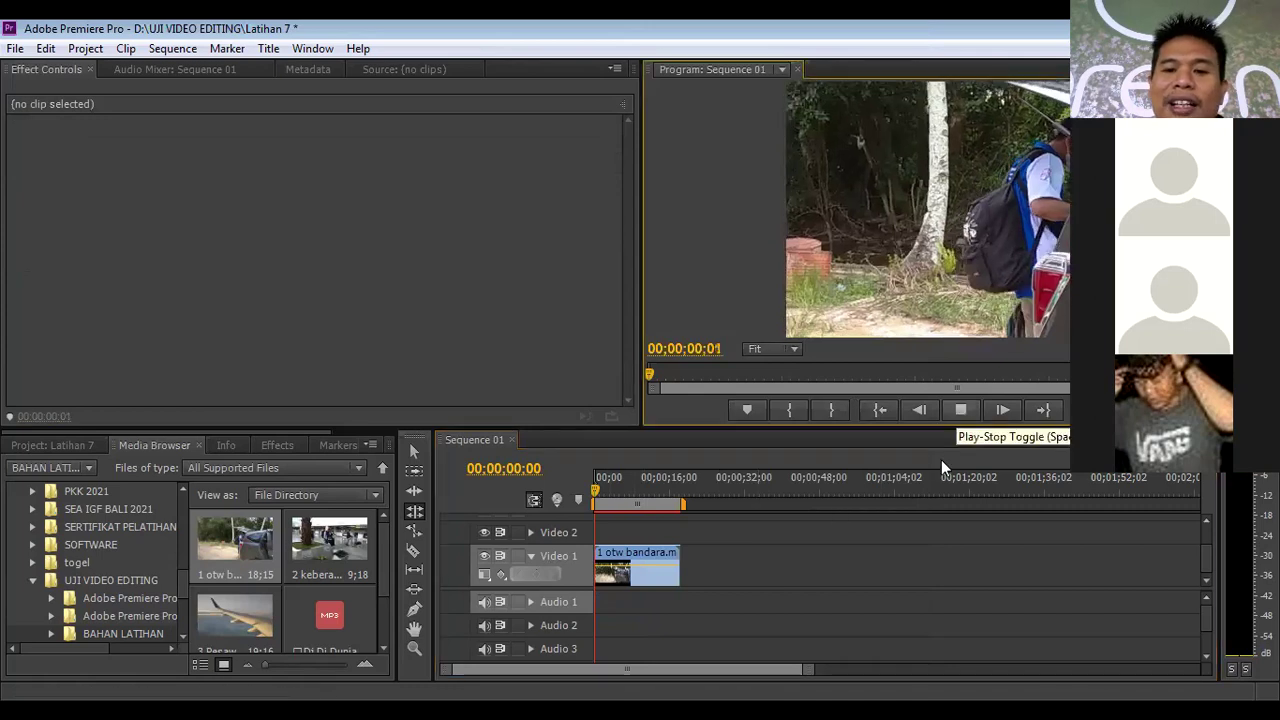
{"action": "left_click", "coordinate": [960, 411]}
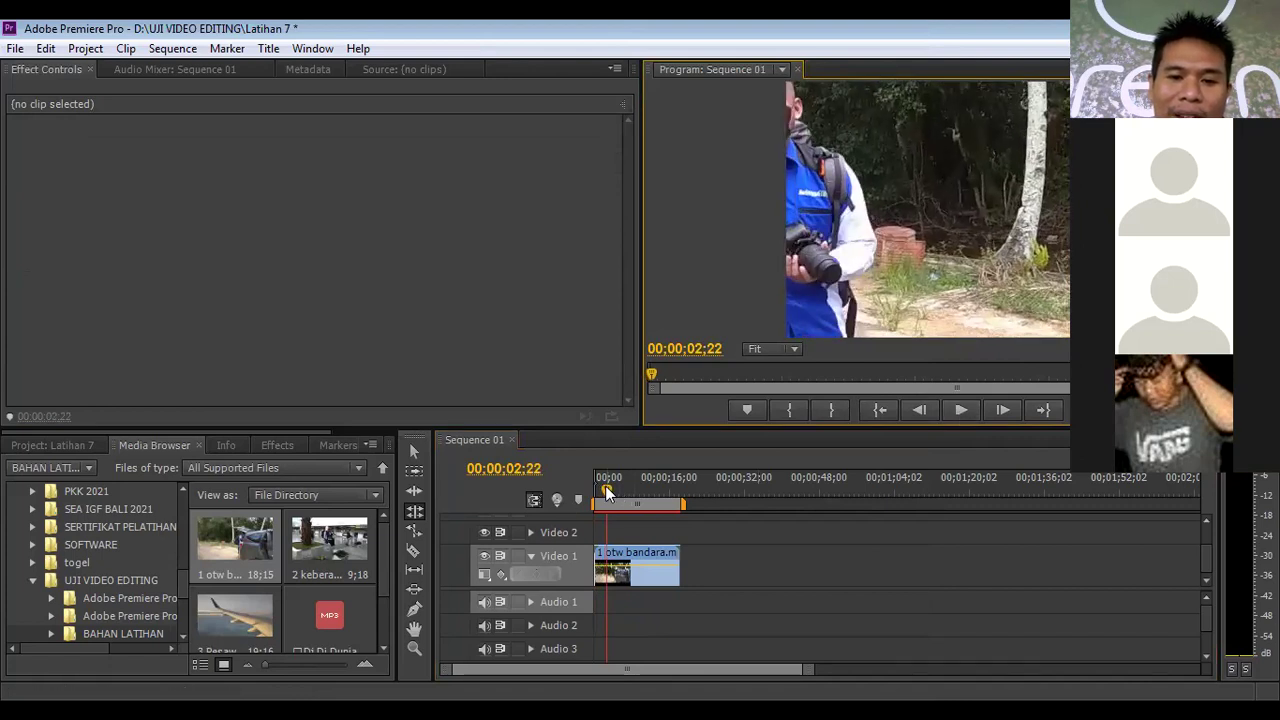
{"action": "key", "text": "Home"}
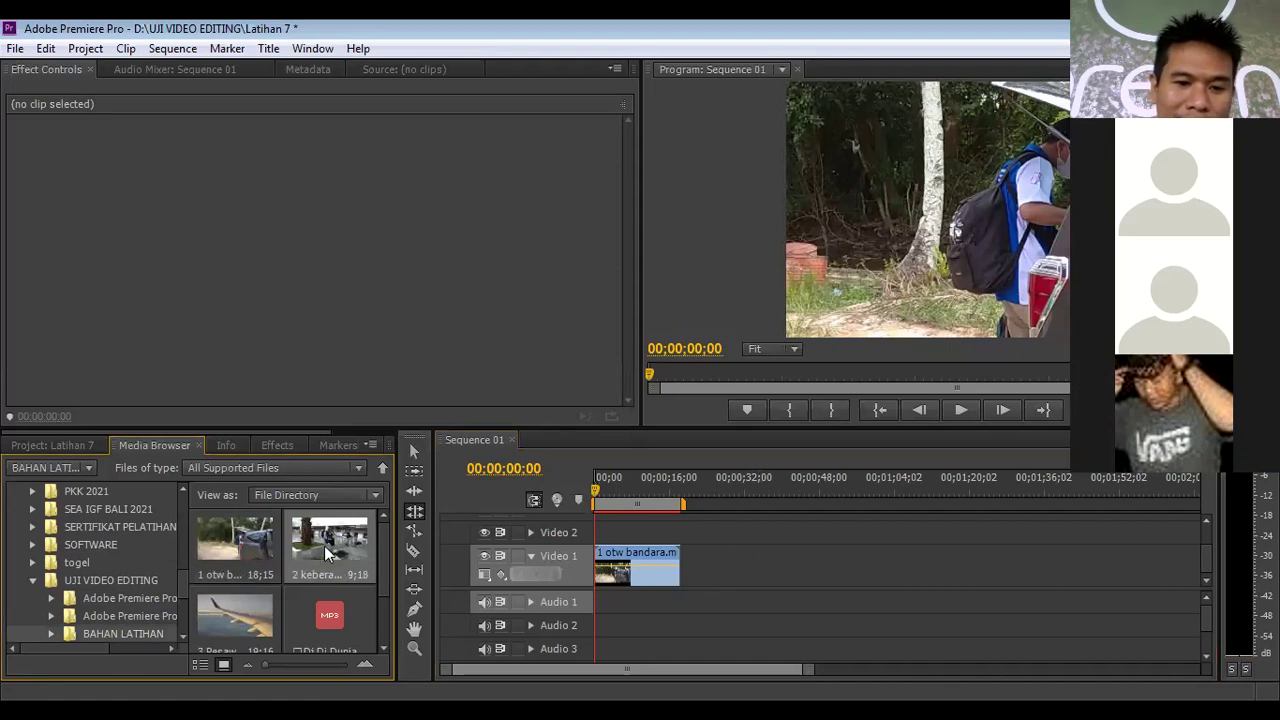
- Add the 2 keberangkatan pontianak clip directly after the first clip on Video 1, then unlink and delete its audio
{"action": "left_click_drag", "start_coordinate": [324, 545], "coordinate": [705, 612]}
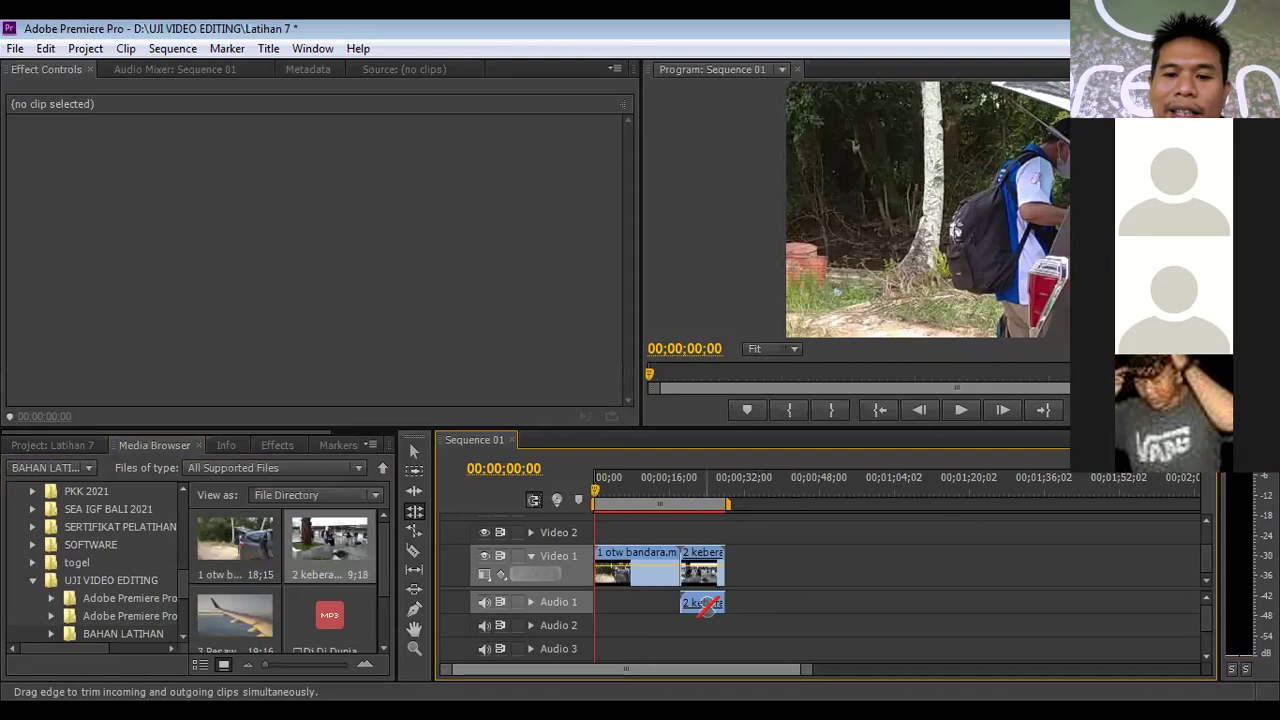
{"action": "right_click", "coordinate": [705, 606]}
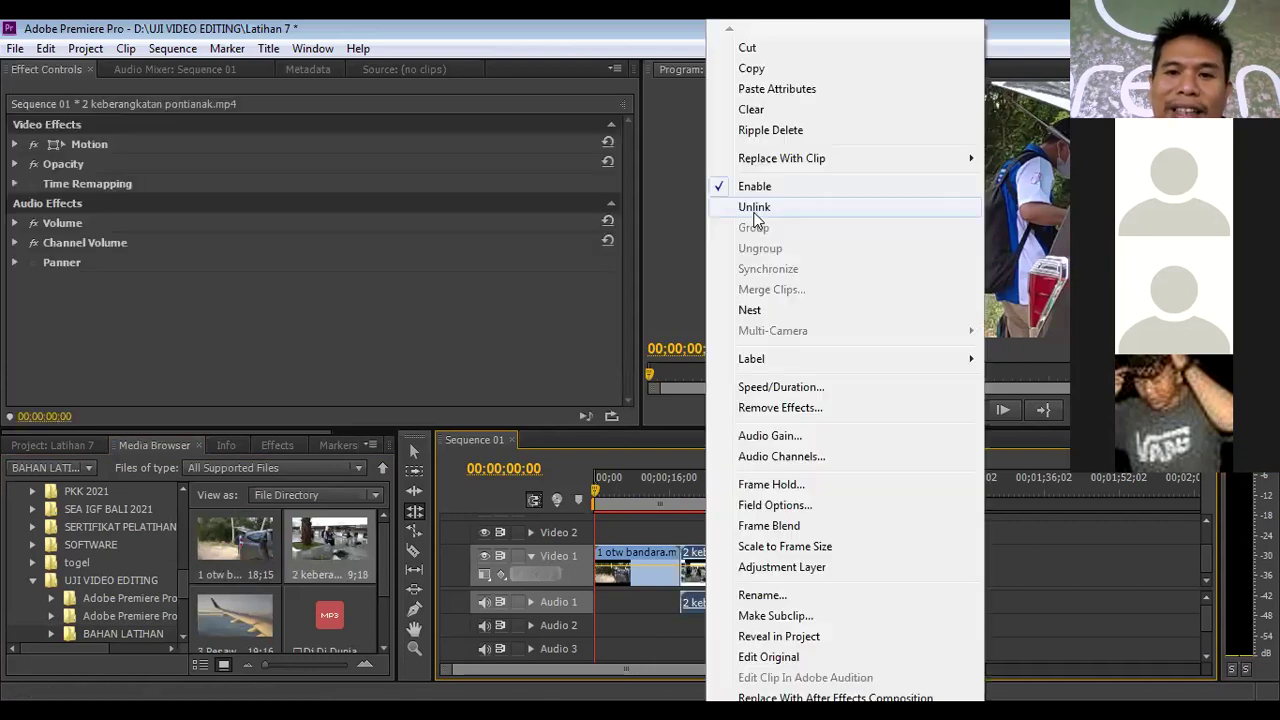
{"action": "left_click", "coordinate": [754, 207]}
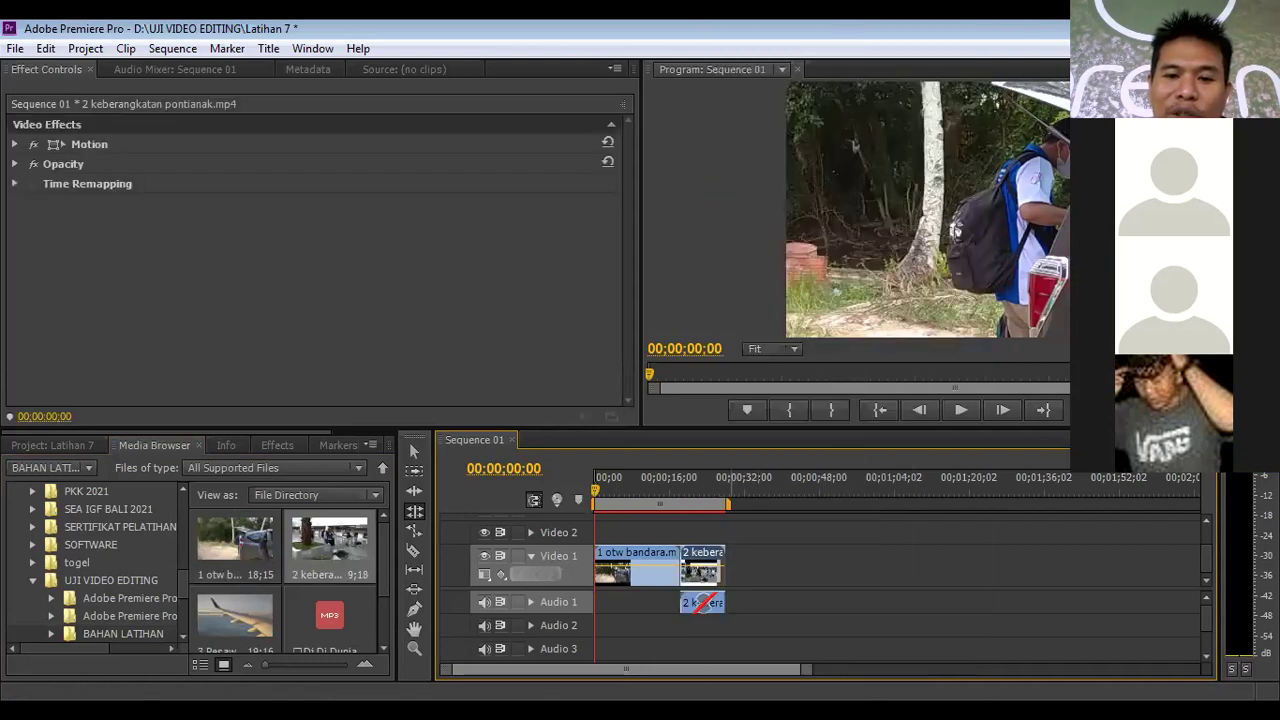
{"action": "right_click", "coordinate": [703, 602]}
{"action": "key", "text": "Delete"}
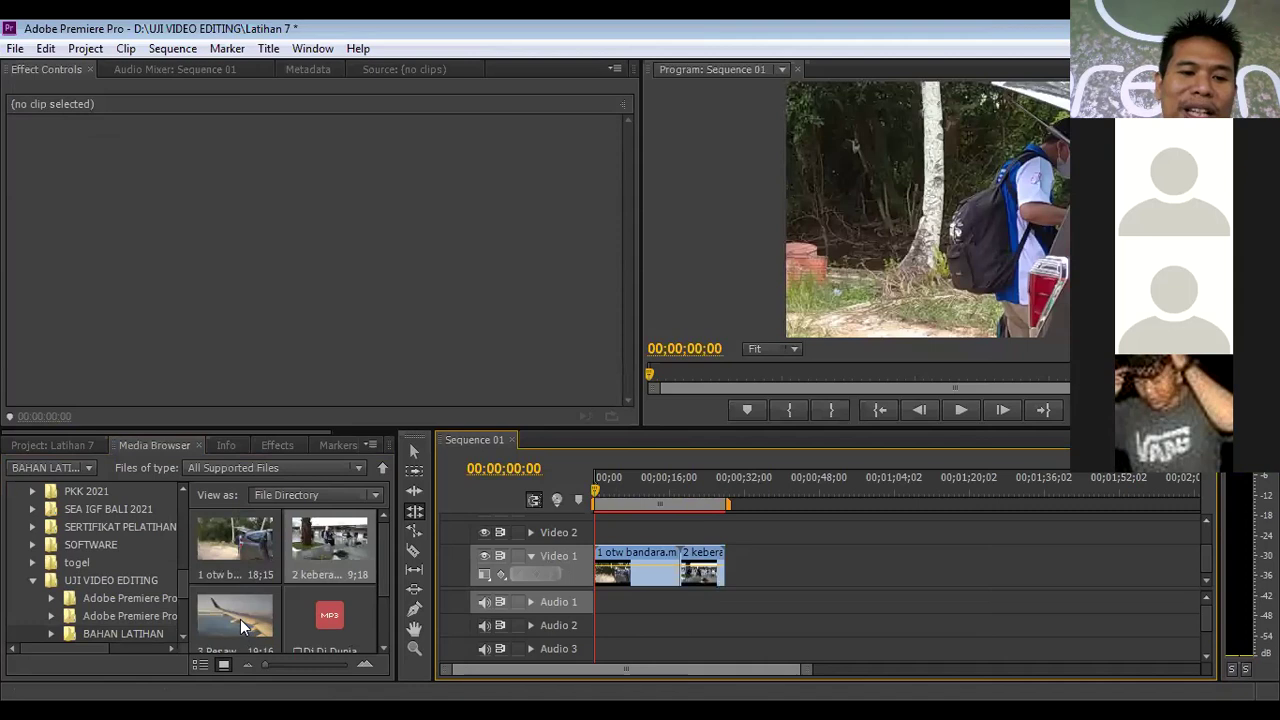
- Add the 3 Pesawat clip directly after the second clip on Video 1, then unlink and delete its audio
{"action": "scroll", "coordinate": [240, 587], "scroll_direction": "down", "scroll_amount": 1}
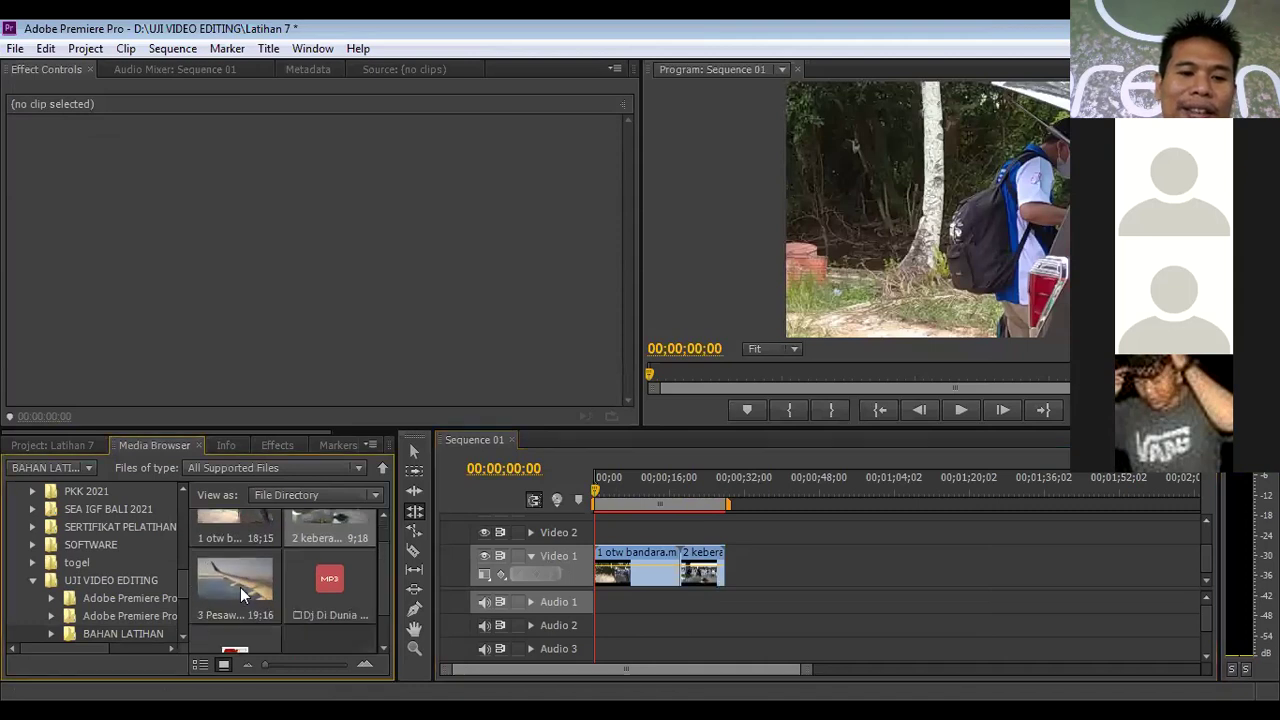
{"action": "left_click_drag", "start_coordinate": [240, 587], "coordinate": [754, 601]}
{"action": "right_click", "coordinate": [757, 602]}
{"action": "left_click", "coordinate": [800, 206]}
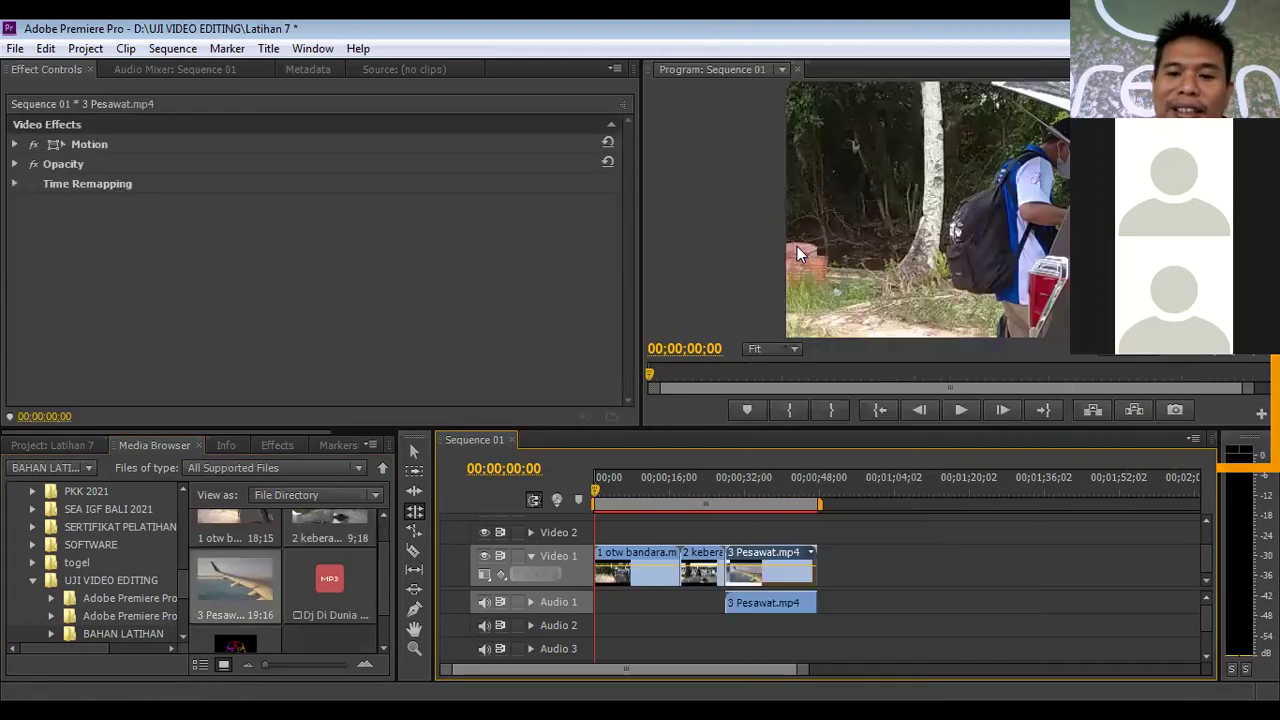
{"action": "right_click", "coordinate": [785, 602]}
{"action": "key", "text": "Delete"}
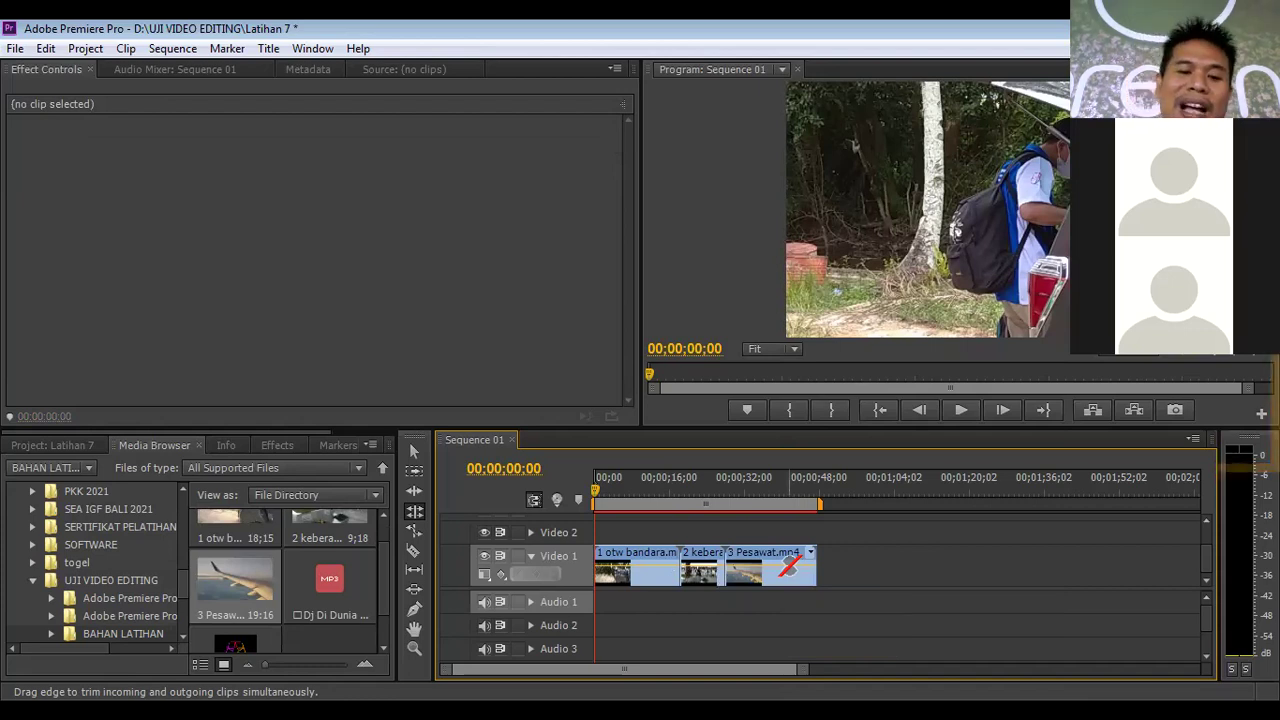
- Place the DJ Di Dunia MP3 at the start of Audio 2, play back the opening, and return the playhead to the start
{"action": "left_click", "coordinate": [339, 581]}
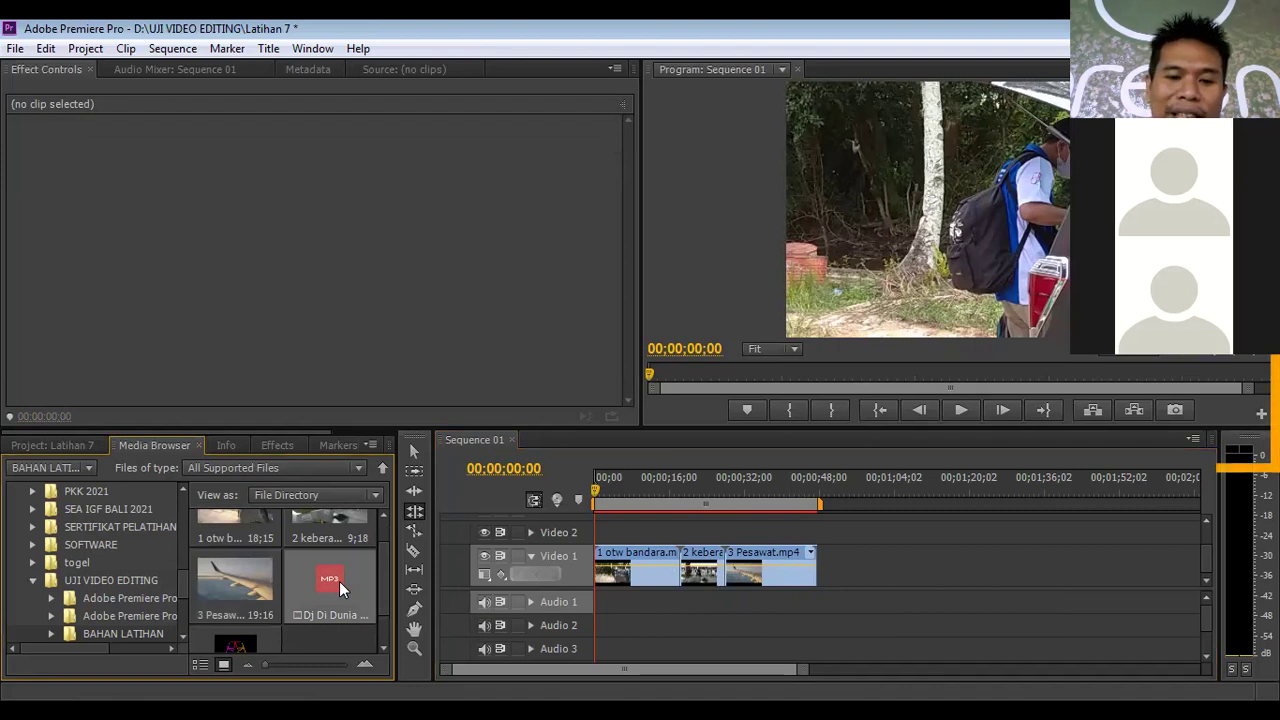
{"action": "left_click_drag", "start_coordinate": [339, 581], "coordinate": [597, 627]}
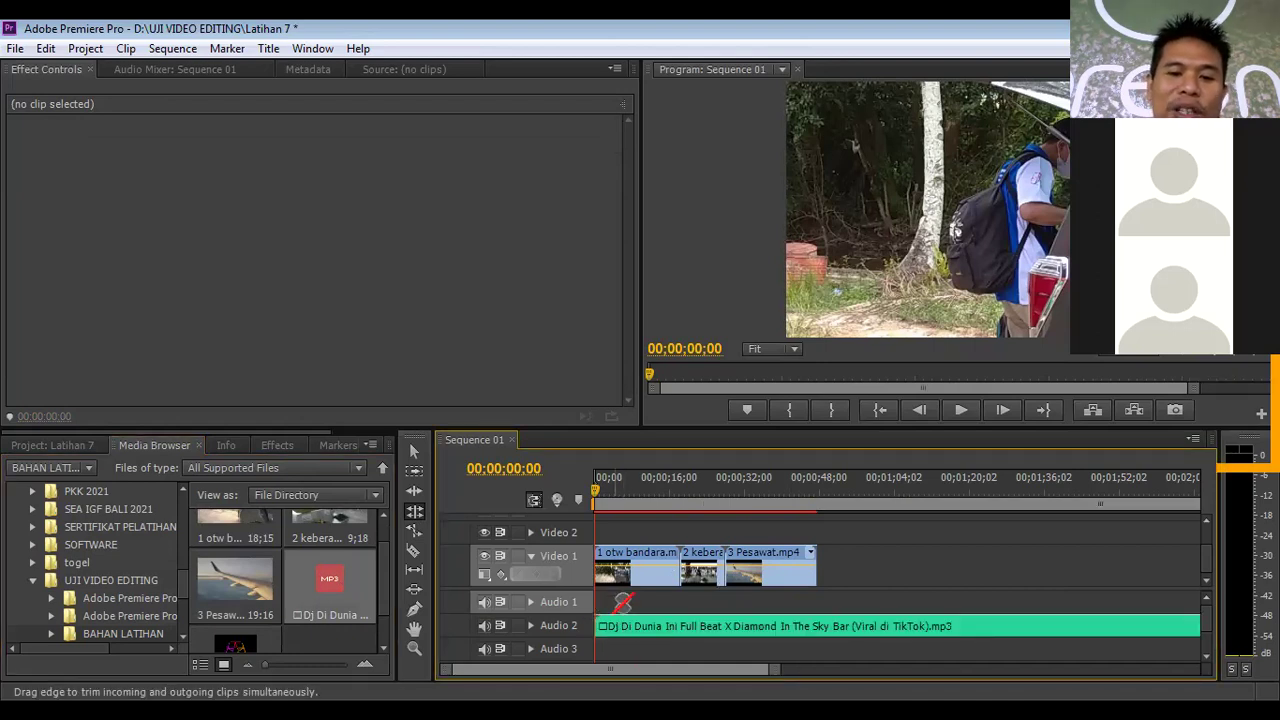
{"action": "left_click", "coordinate": [962, 410]}
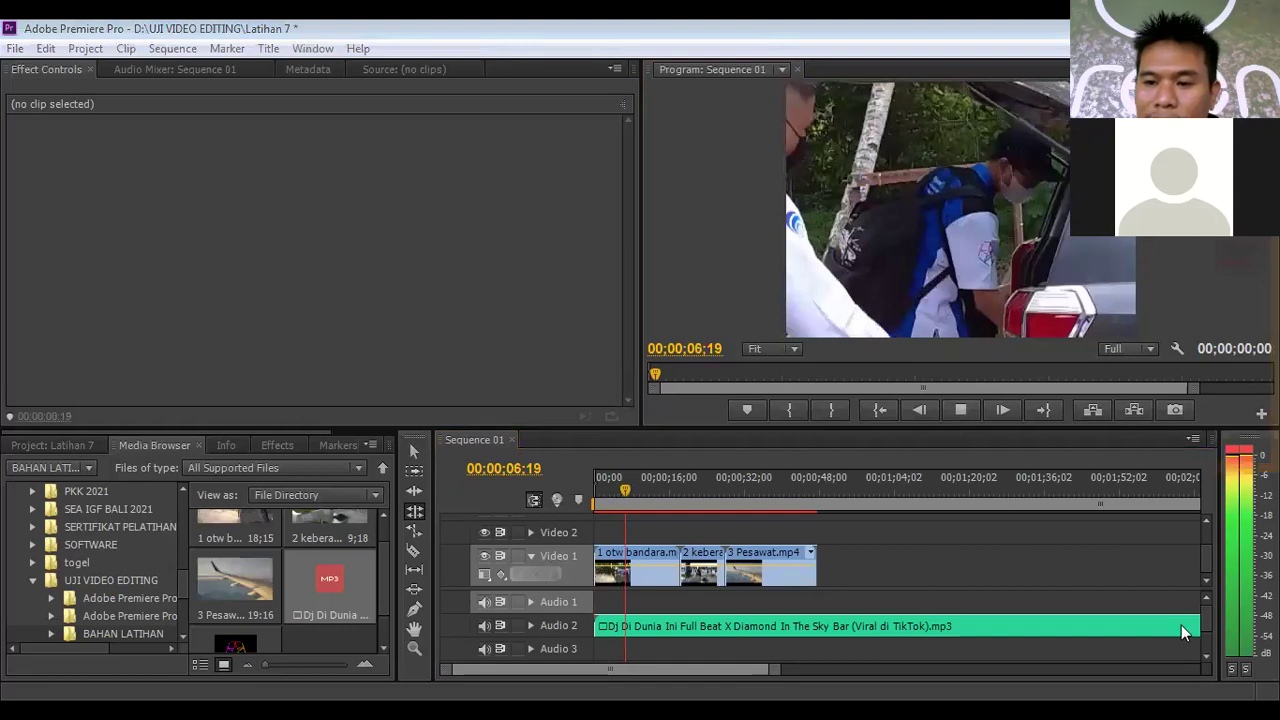
{"action": "key", "text": "space"}
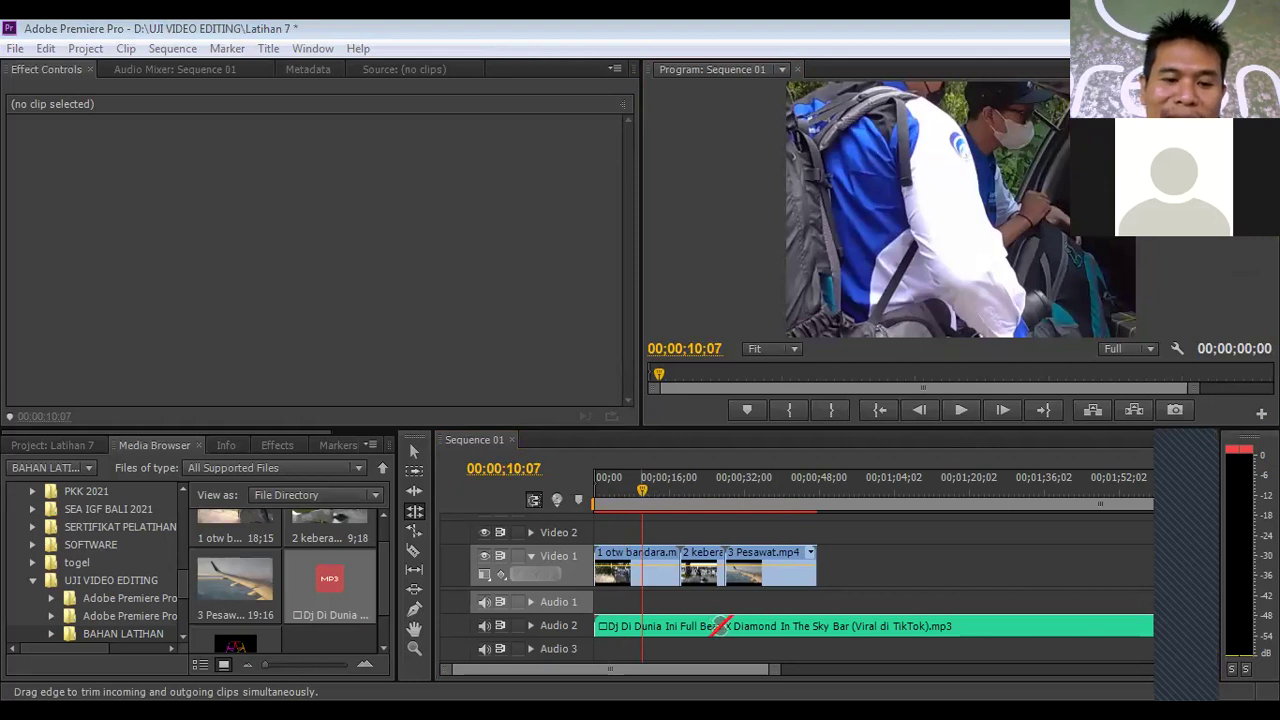
{"action": "key", "text": "Home"}
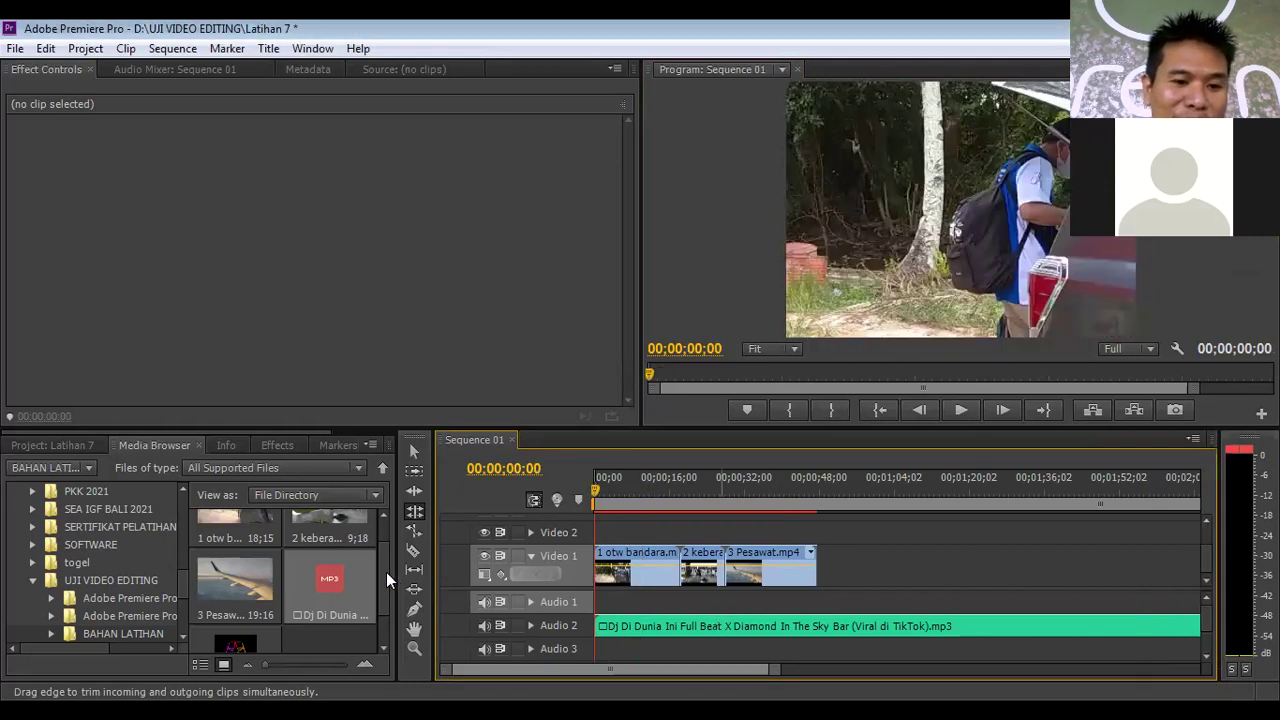
- Add the LOGO JPEG-01 image at the start of Video 2 and extend it to the end of the 3 Pesawat clip
{"action": "left_click_drag", "start_coordinate": [384, 574], "coordinate": [384, 622]}
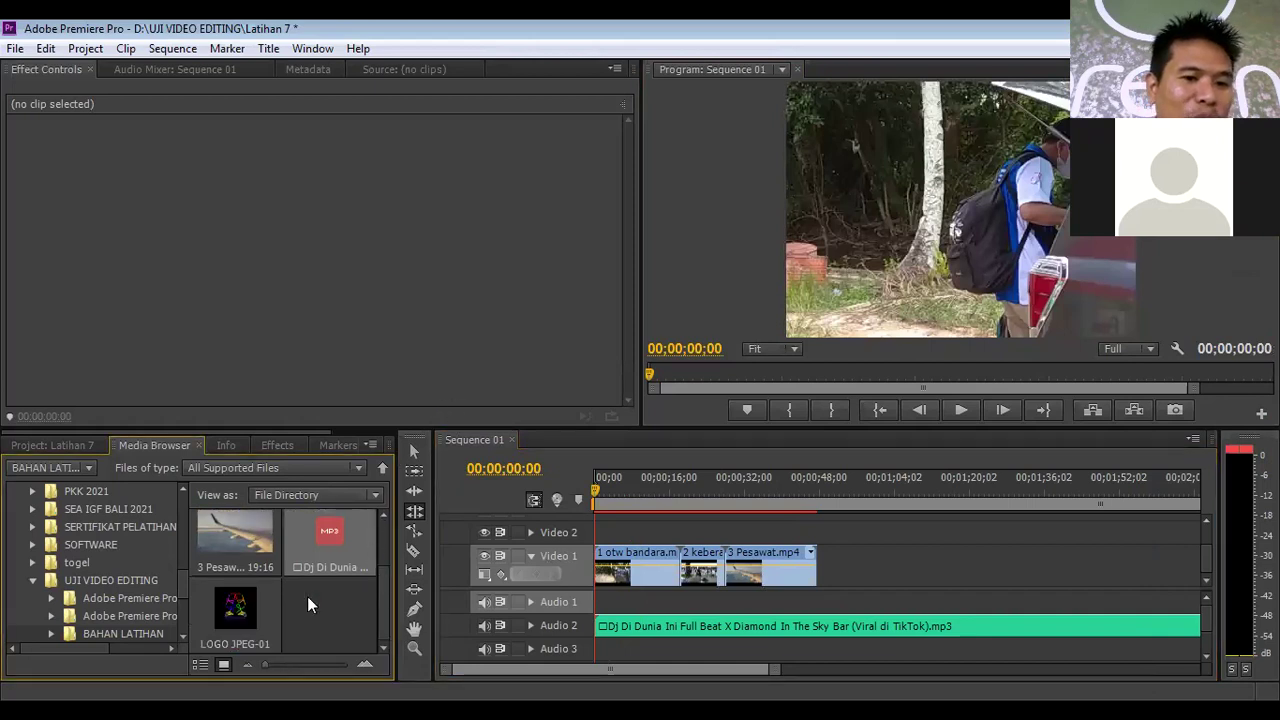
{"action": "left_click_drag", "start_coordinate": [250, 610], "coordinate": [828, 226]}
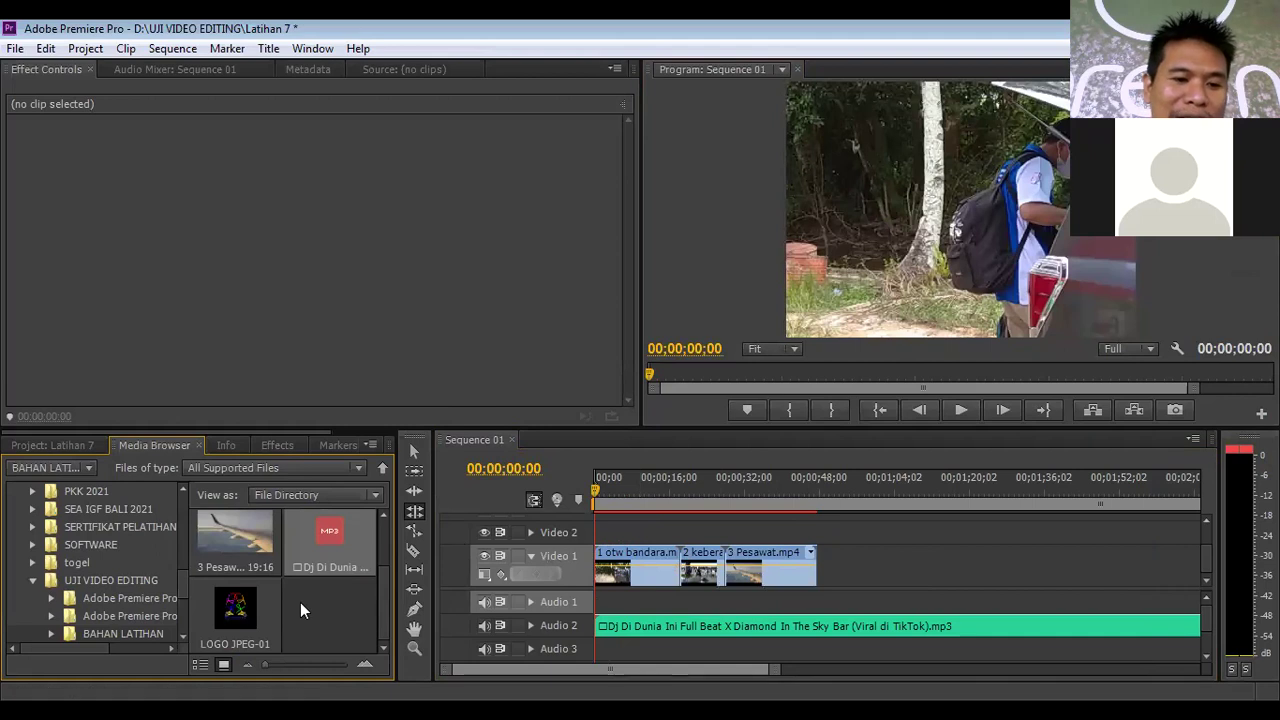
{"action": "left_click_drag", "start_coordinate": [234, 620], "coordinate": [610, 531]}
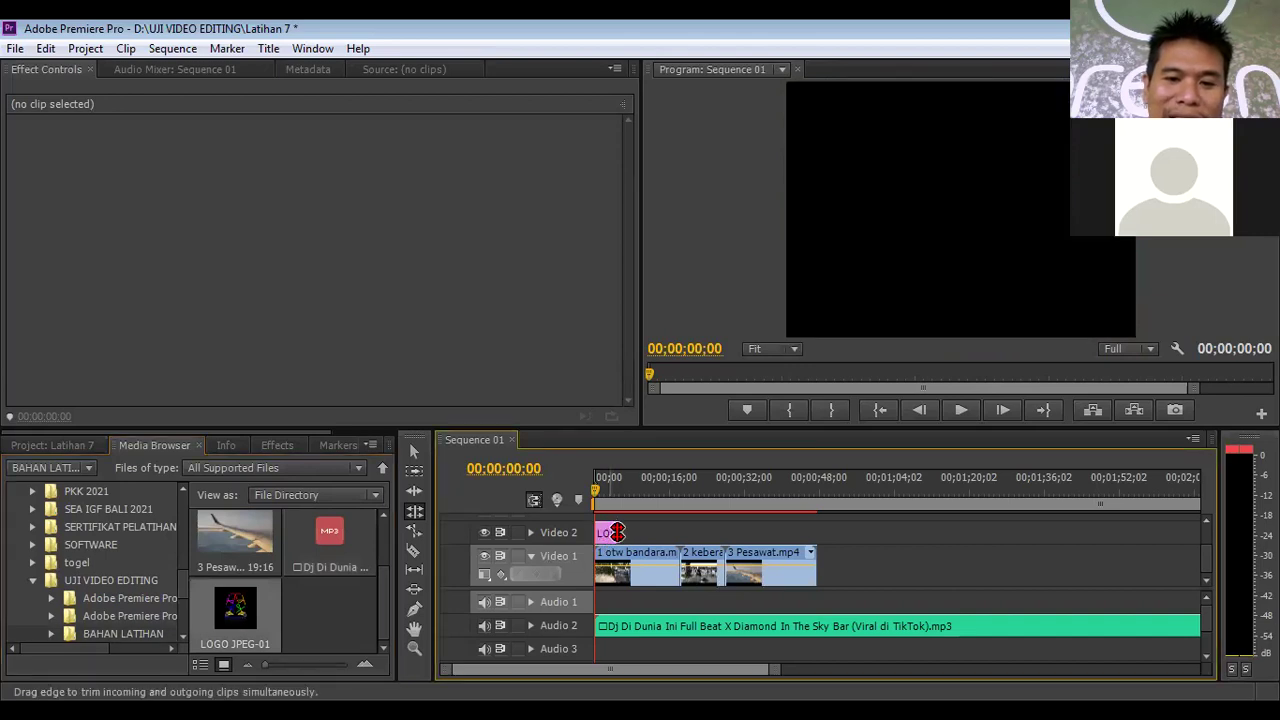
{"action": "left_click_drag", "start_coordinate": [617, 532], "coordinate": [877, 532]}
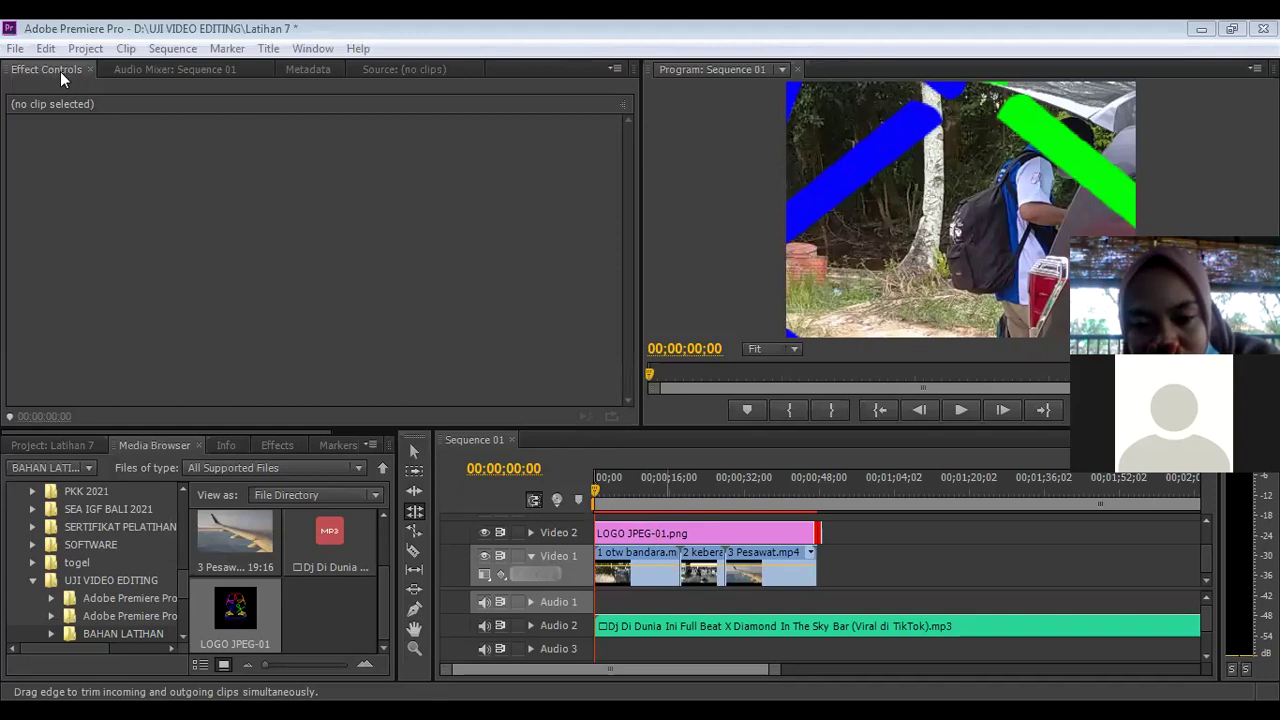
- Expand the LOGO JPEG-01 clip's Motion and Opacity settings and set its scale to 3.0
{"action": "left_click", "coordinate": [186, 80]}
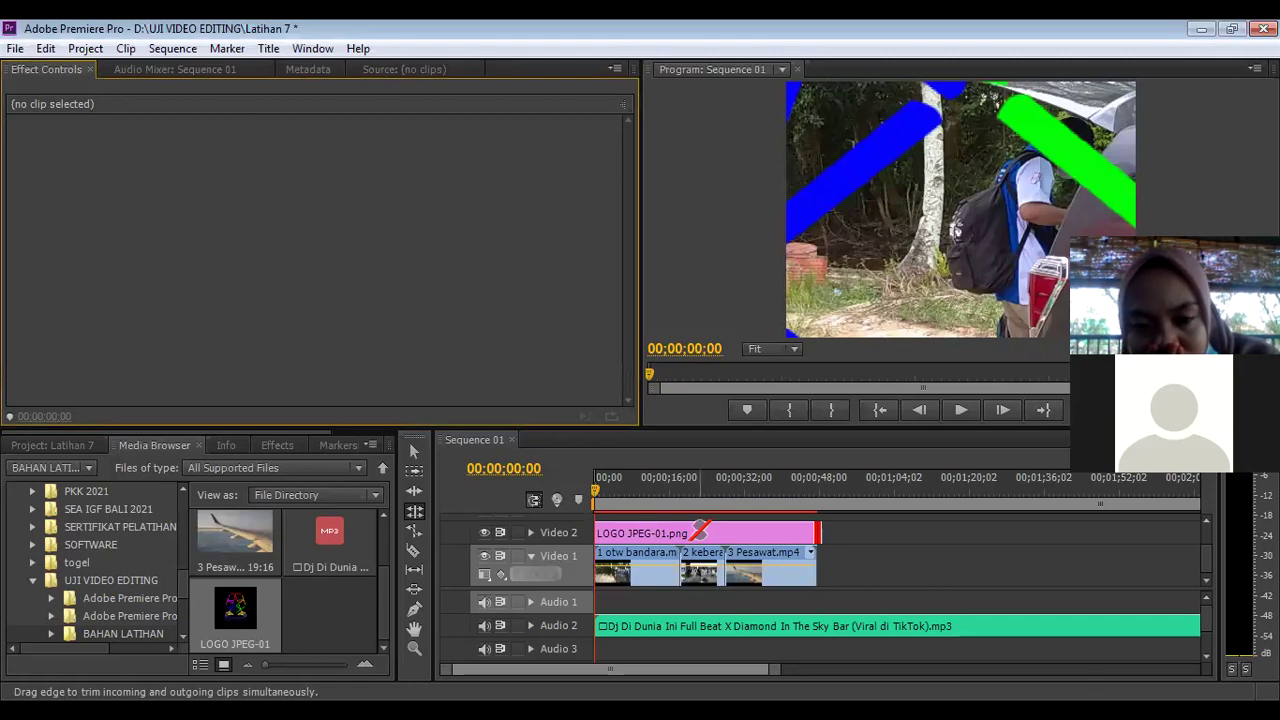
{"action": "left_click", "coordinate": [700, 531]}
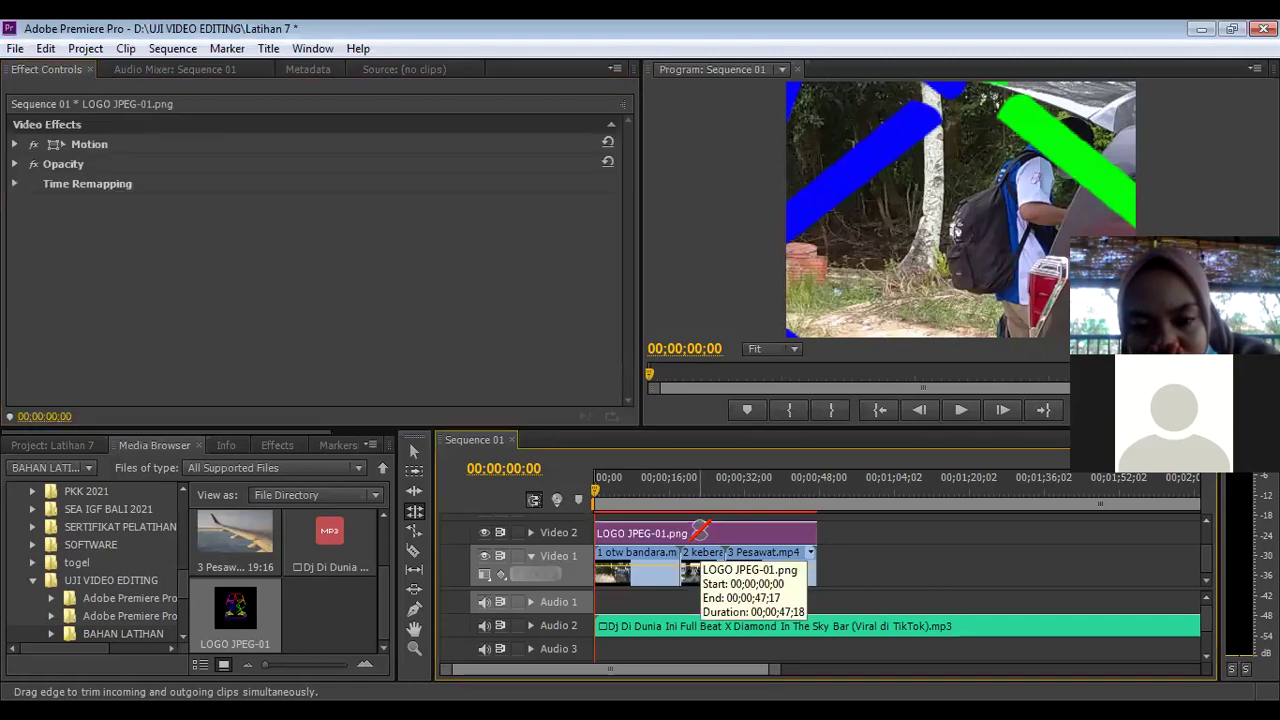
{"action": "left_click", "coordinate": [15, 145]}
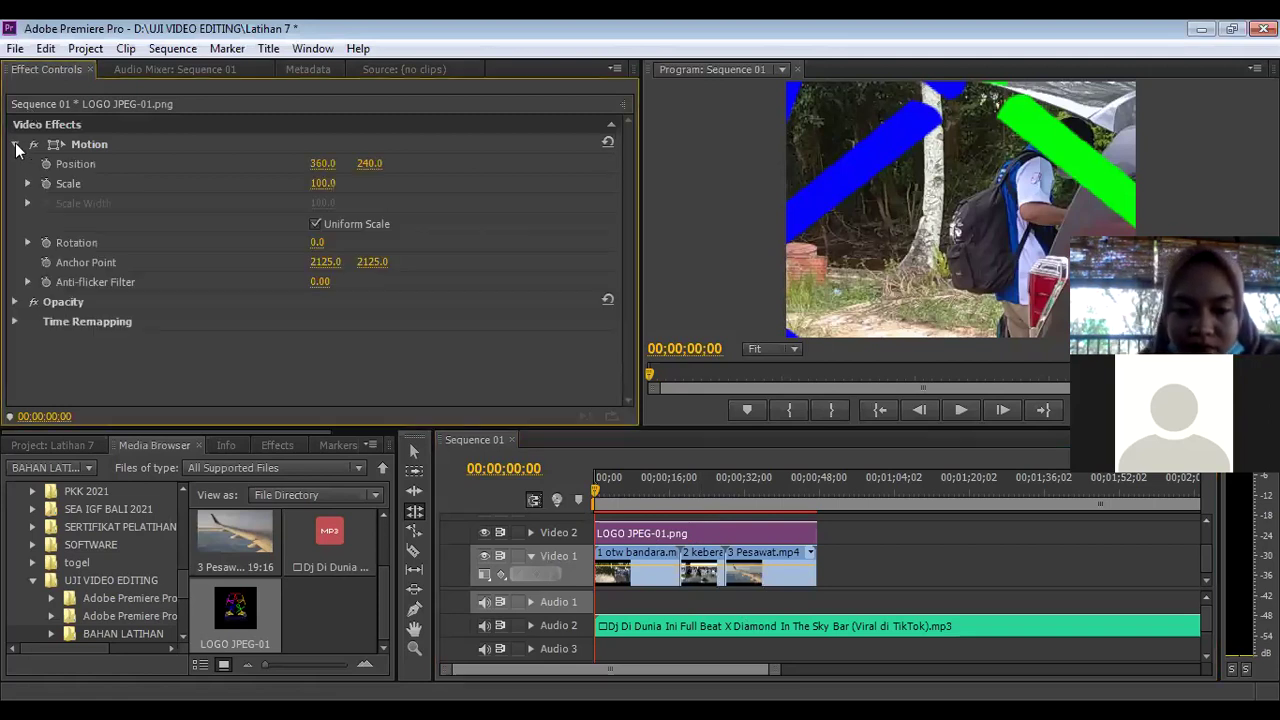
{"action": "left_click", "coordinate": [15, 302]}
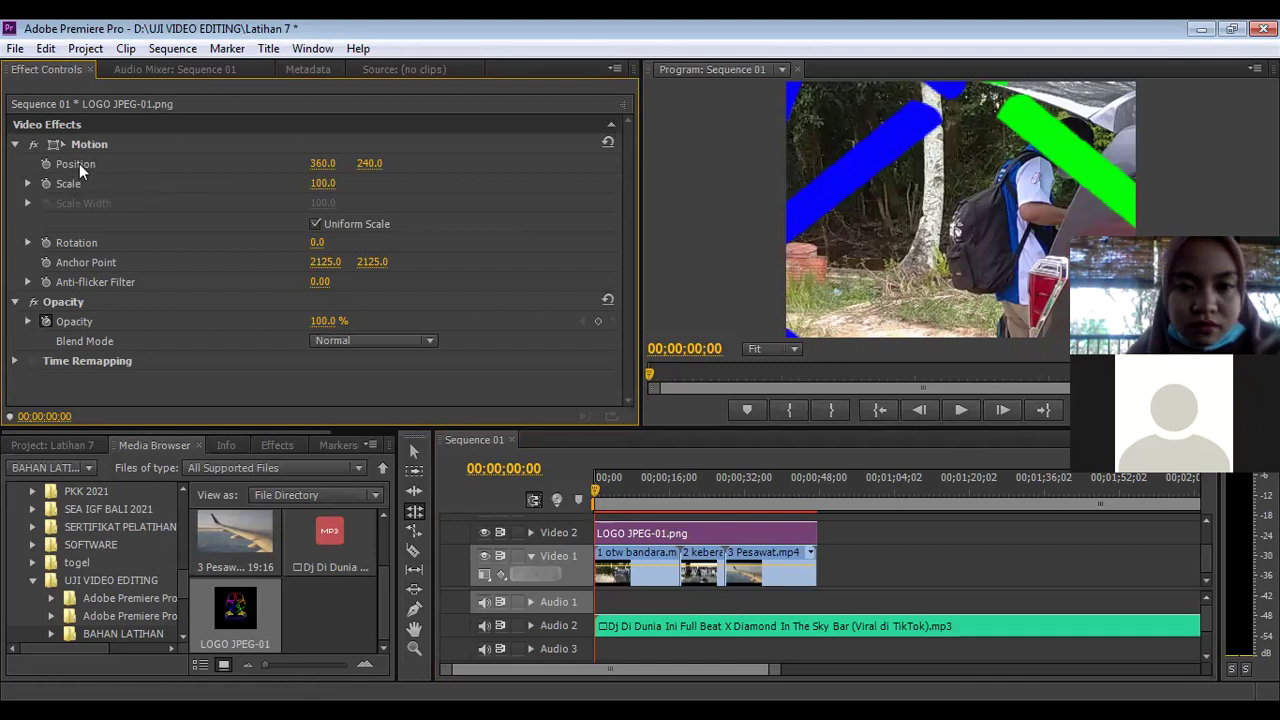
{"action": "left_click", "coordinate": [323, 184]}
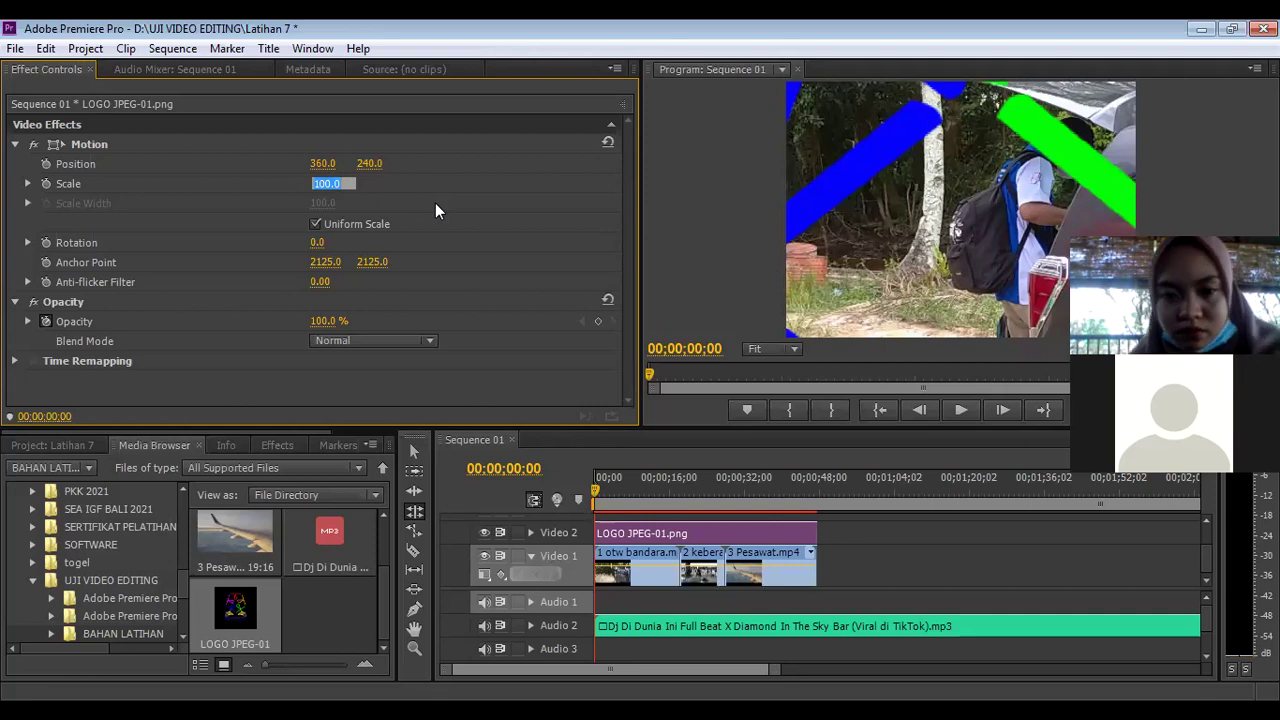
{"action": "type", "text": "3.0"}
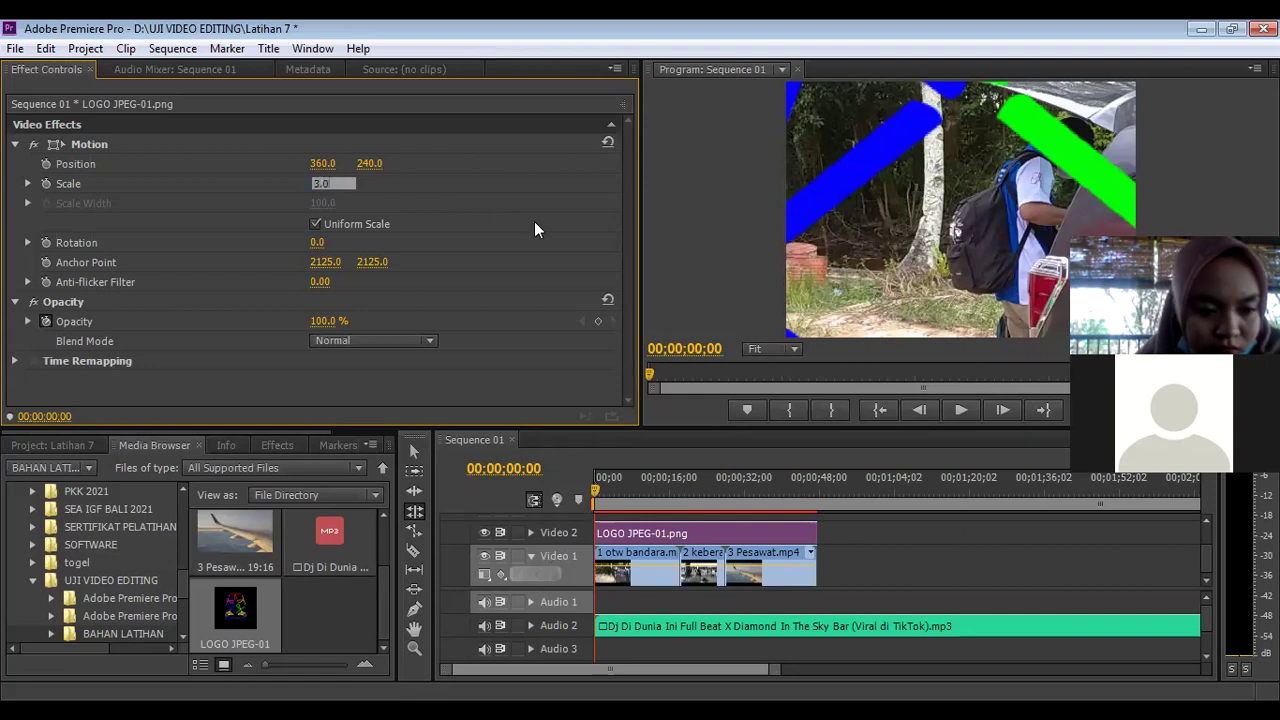
{"action": "key", "text": "Return"}
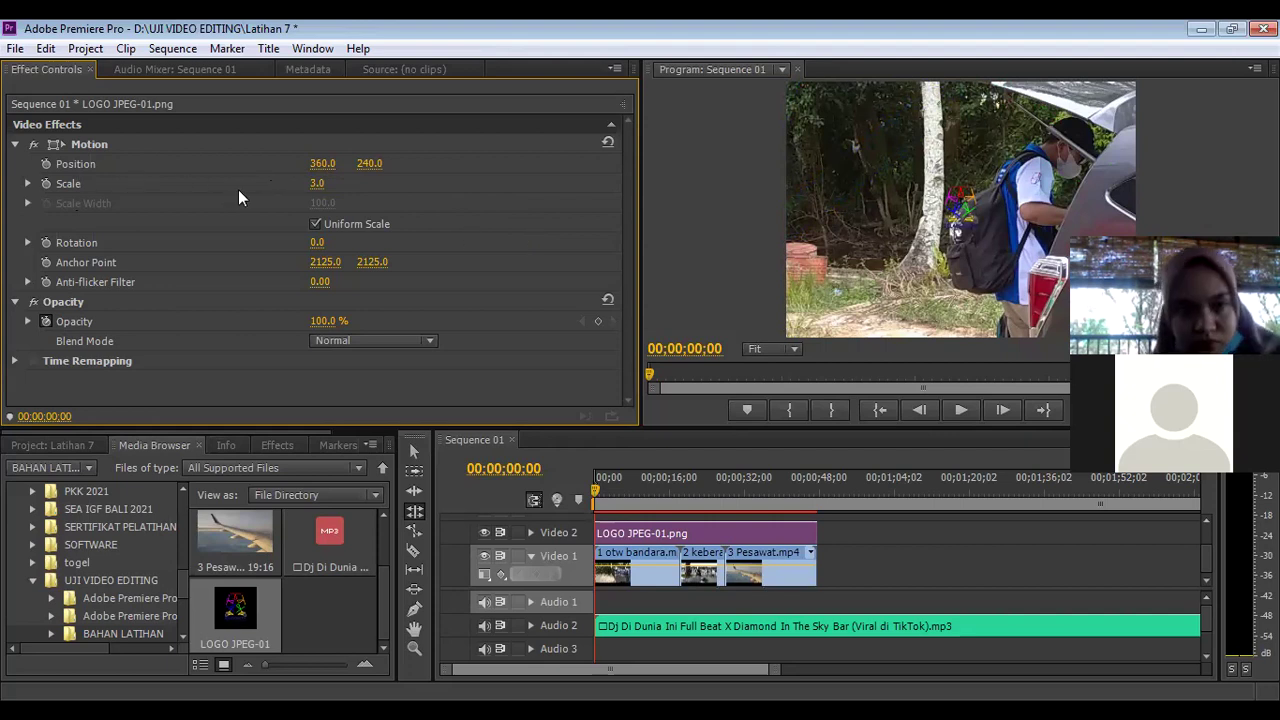
- Set the logo's position to 50.0 horizontally and 50.0 vertically
{"action": "left_click_drag", "start_coordinate": [322, 168], "coordinate": [318, 168]}
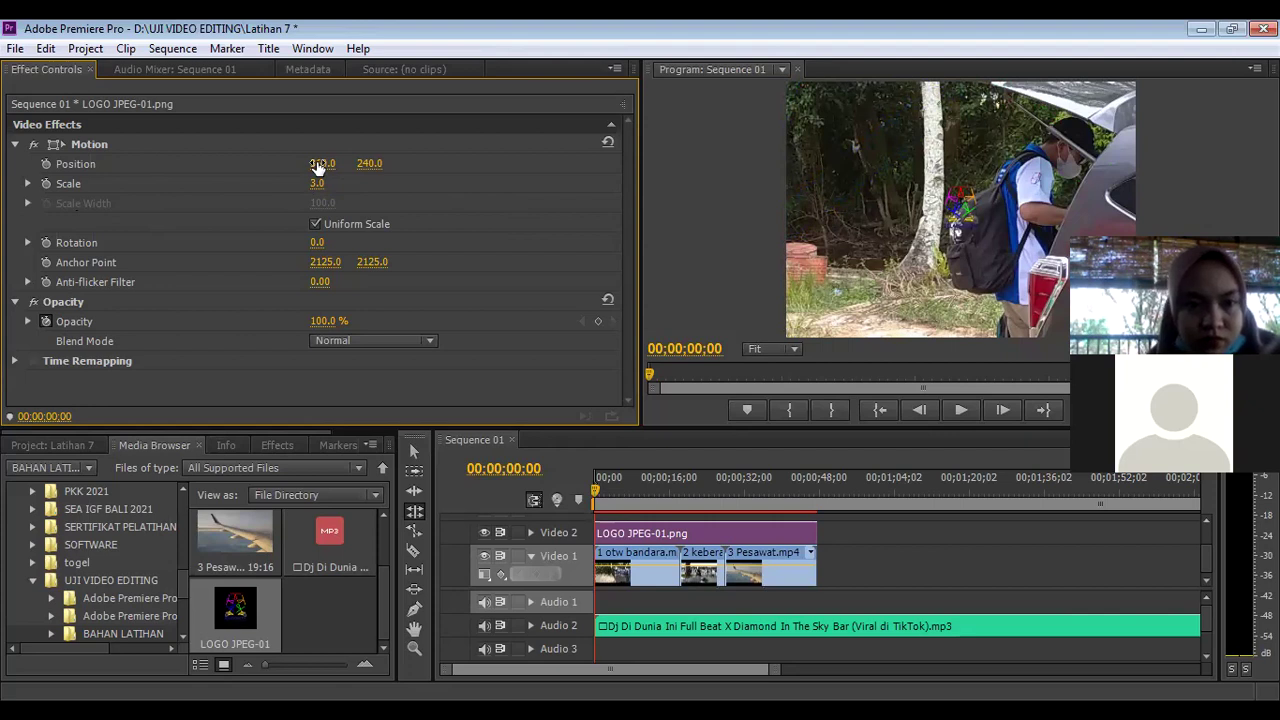
{"action": "left_click", "coordinate": [322, 163]}
{"action": "type", "text": "50.0"}
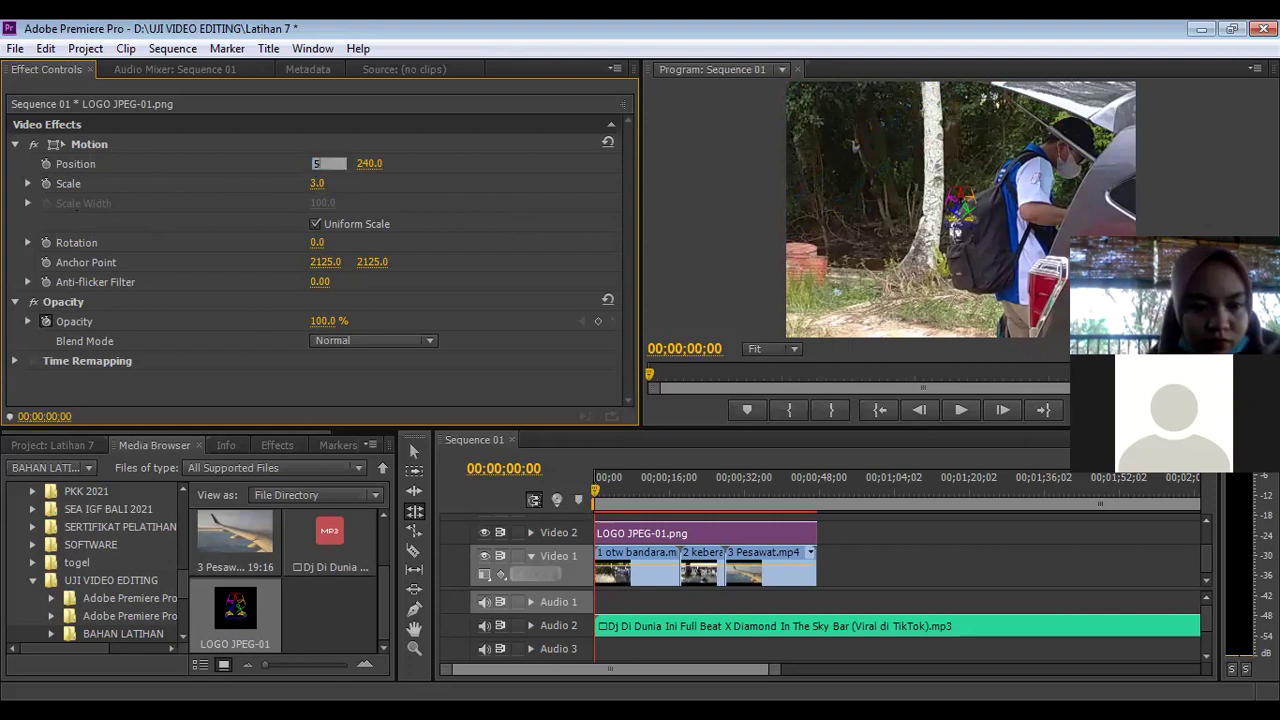
{"action": "left_click", "coordinate": [517, 242]}
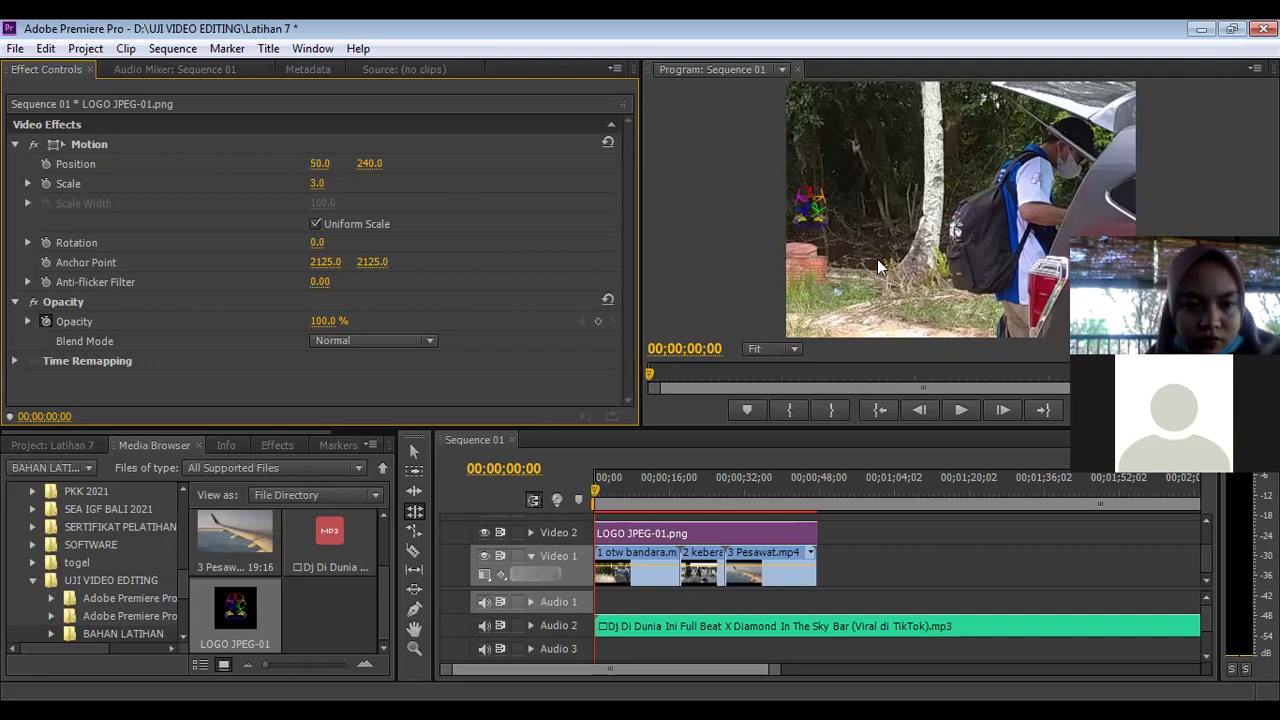
{"action": "key", "text": "Right"}
{"action": "key", "text": "Right"}
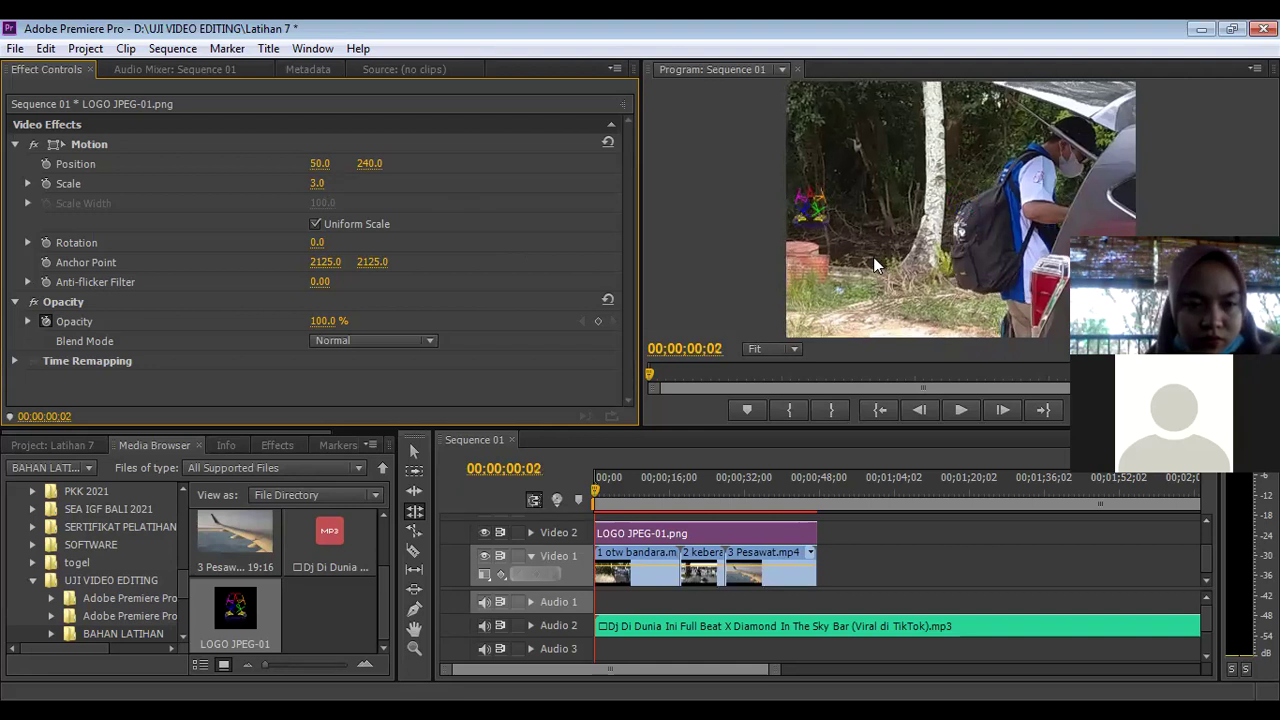
{"action": "left_click", "coordinate": [372, 163]}
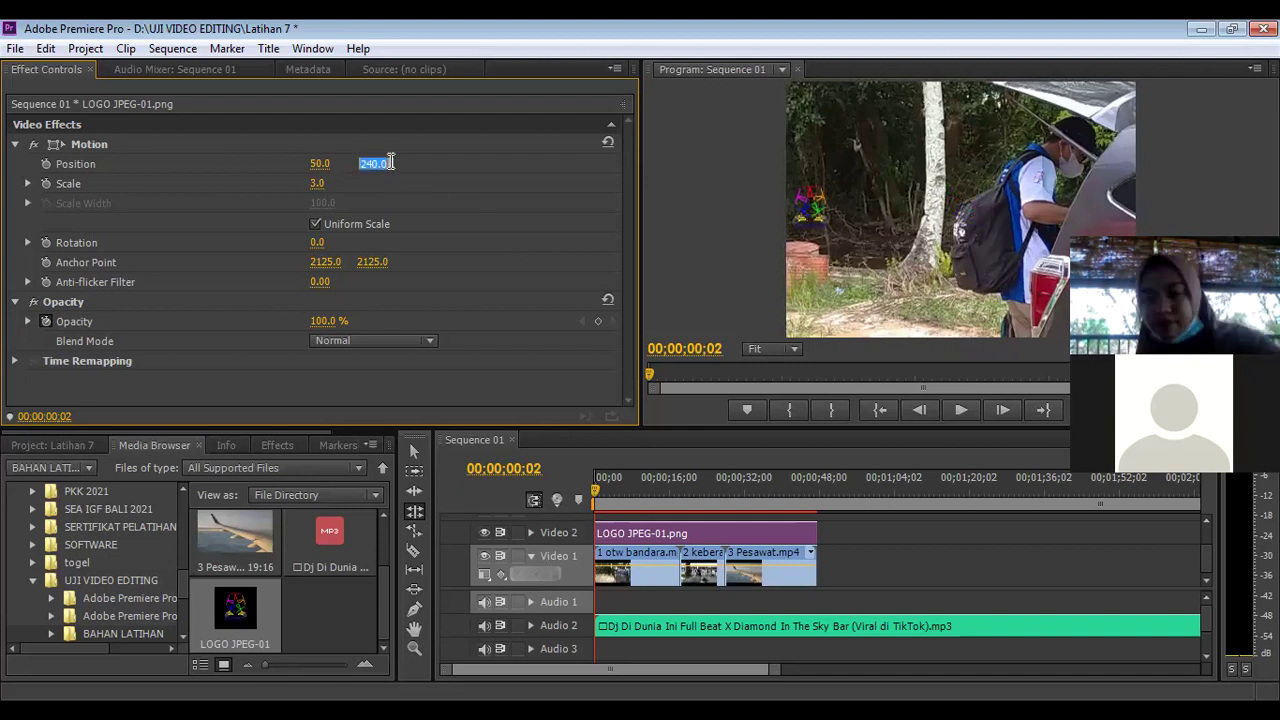
{"action": "type", "text": "50.0"}
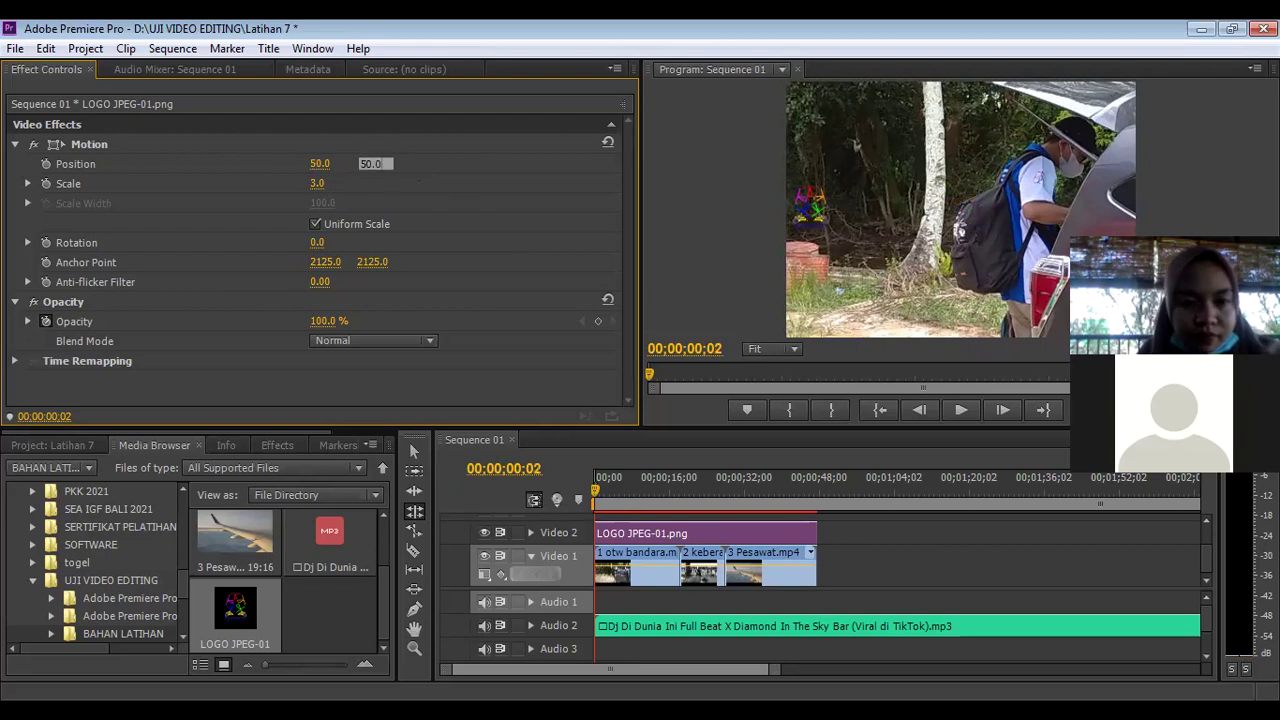
{"action": "key", "text": "Return"}
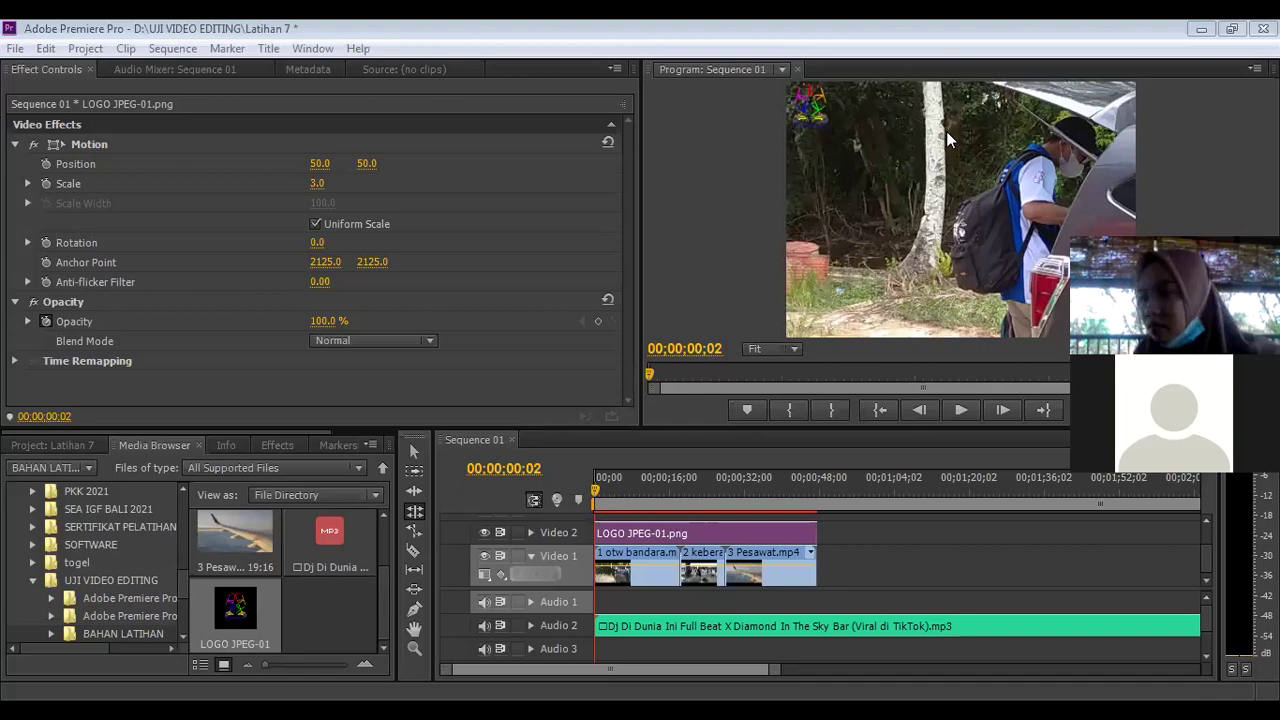
- Move the logo toward the opposite upper corner of the frame, trying horizontal positions 500, 600 and 700 and settling on 650
{"action": "left_click", "coordinate": [327, 163]}
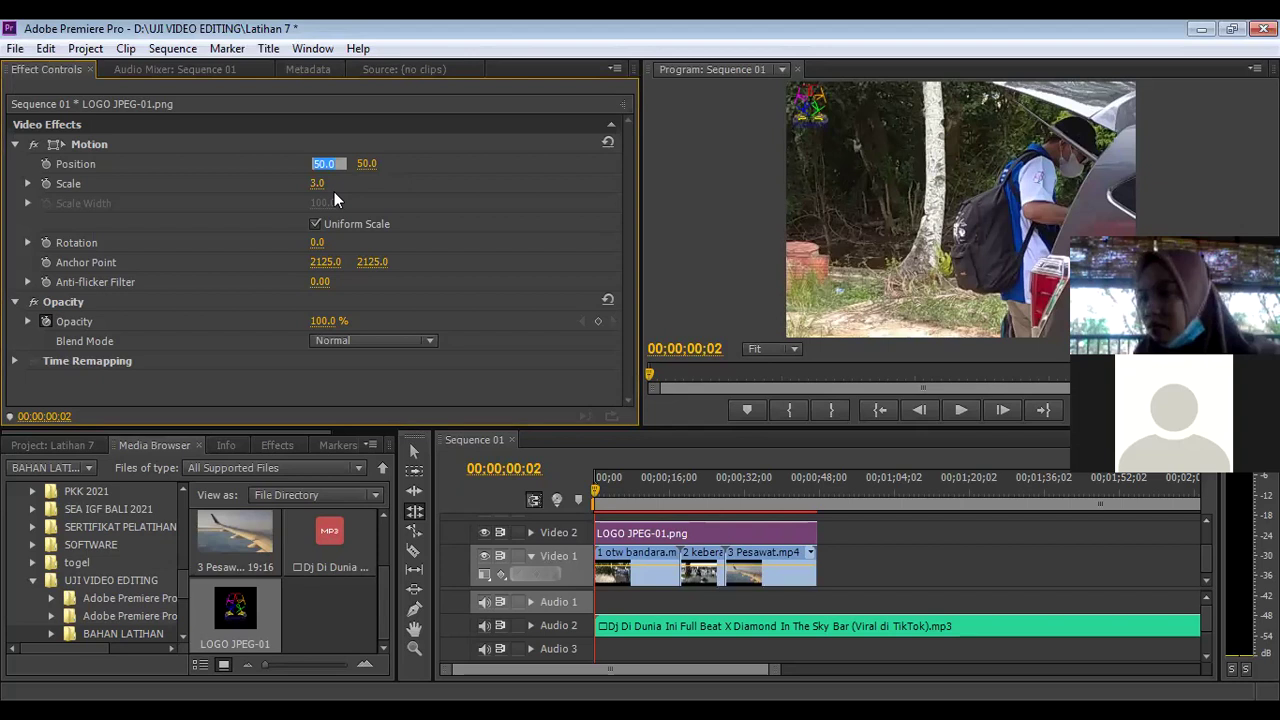
{"action": "type", "text": "500"}
{"action": "left_click", "coordinate": [328, 163]}
{"action": "type", "text": "600"}
{"action": "key", "text": "Return"}
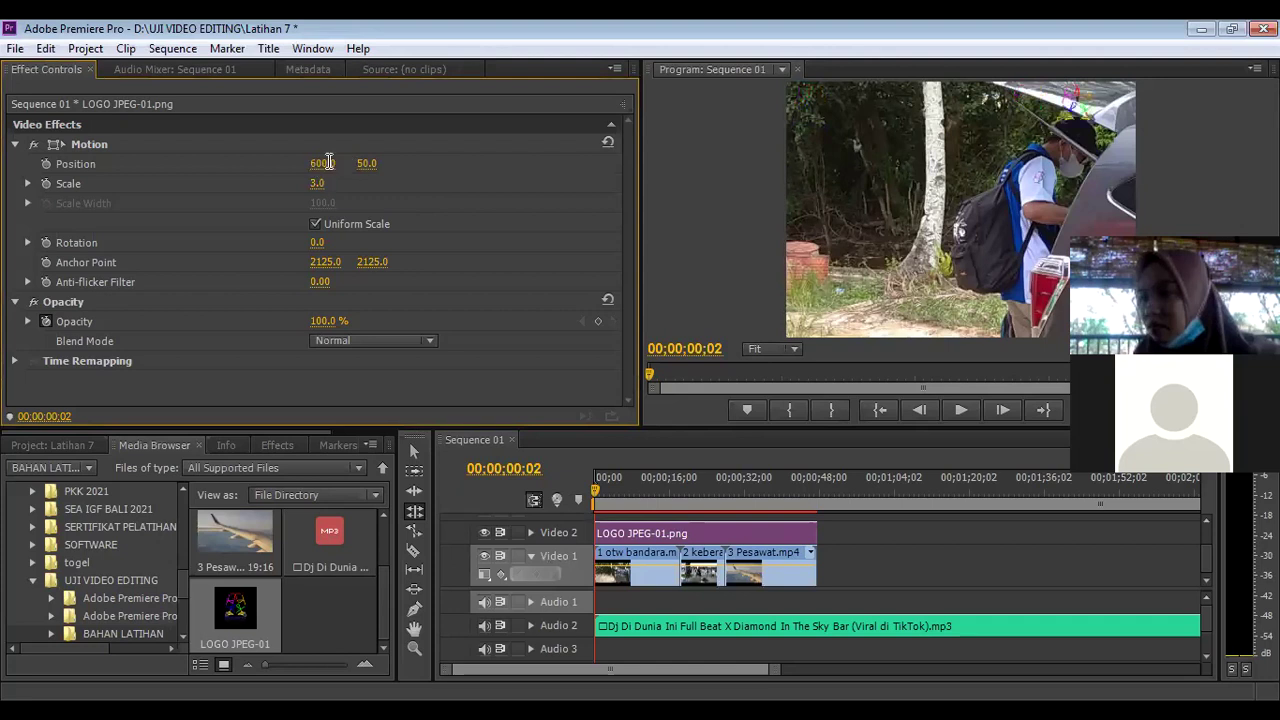
{"action": "left_click", "coordinate": [329, 162]}
{"action": "type", "text": "700."}
{"action": "key", "text": "Return"}
{"action": "left_click", "coordinate": [329, 163]}
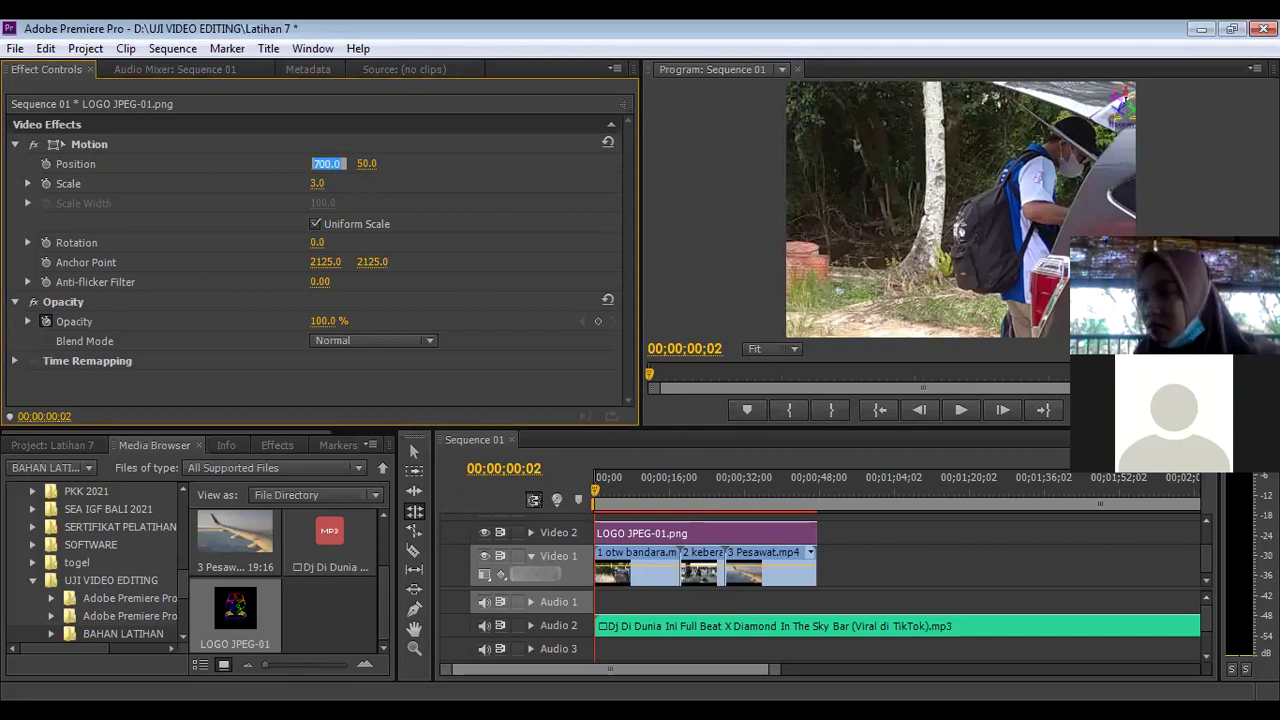
{"action": "type", "text": "650"}
{"action": "key", "text": "Return"}
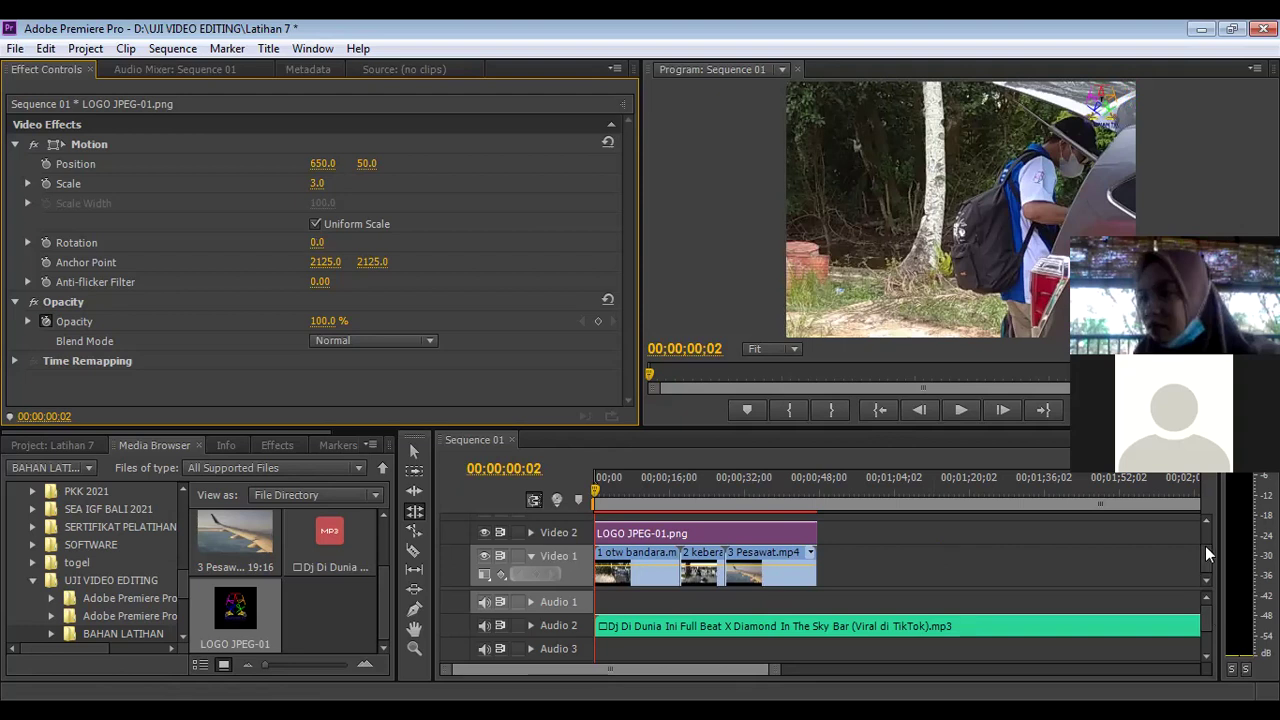
- Create a new 720 × 480 title at 29.97fps Drop-Frame and name it Title 10
{"action": "scroll", "coordinate": [1205, 546], "scroll_direction": "up", "scroll_amount": 2}
{"action": "scroll", "coordinate": [1207, 541], "scroll_direction": "up", "scroll_amount": 1}
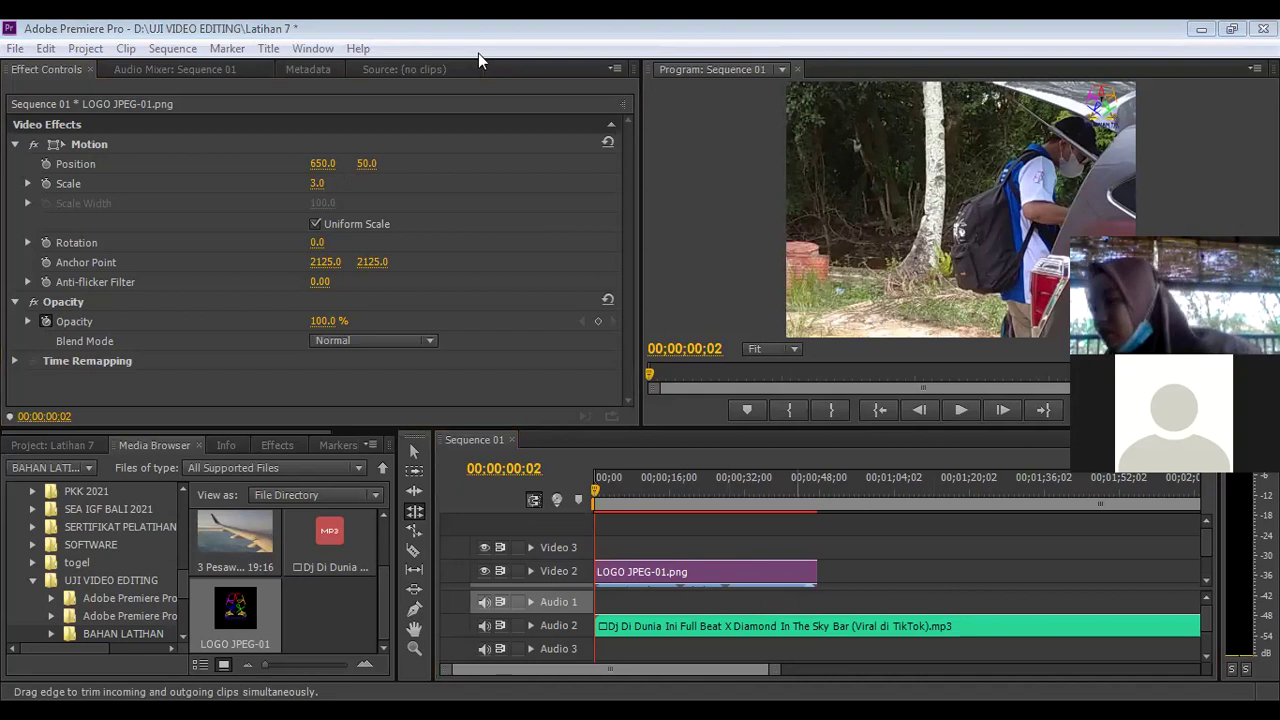
{"action": "left_click", "coordinate": [731, 668]}
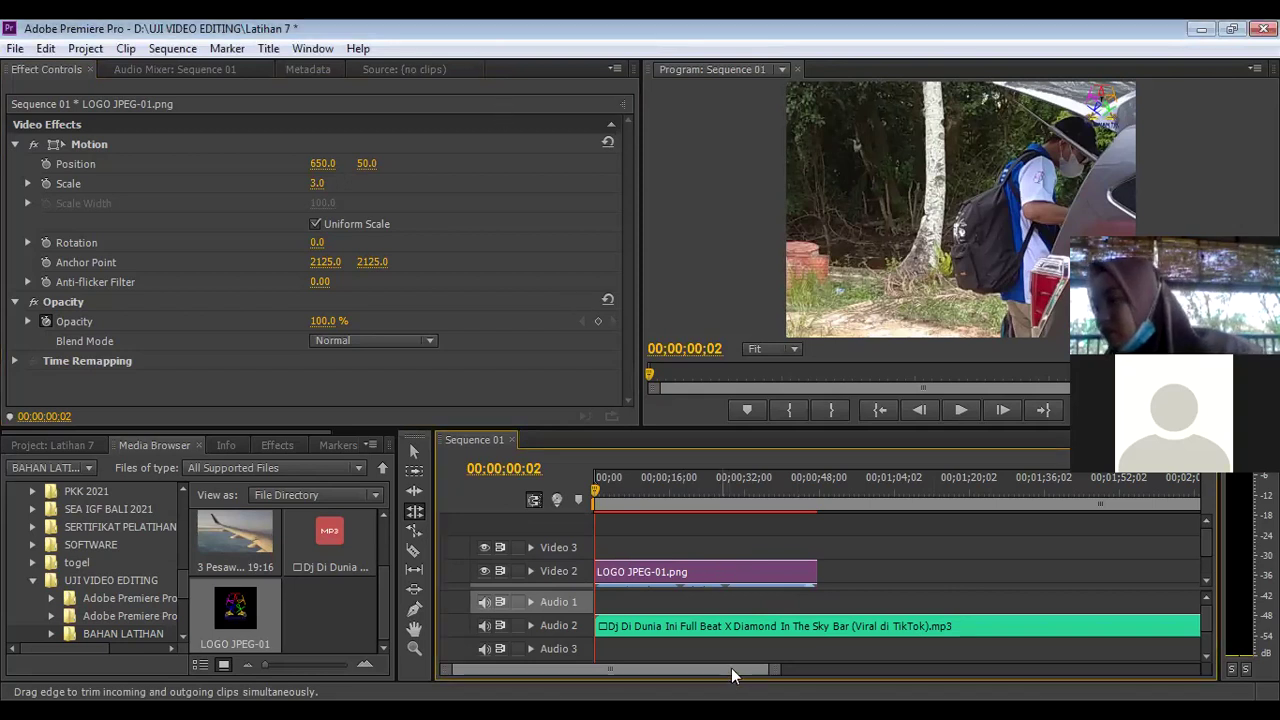
{"action": "left_click_drag", "start_coordinate": [1209, 549], "coordinate": [1207, 566]}
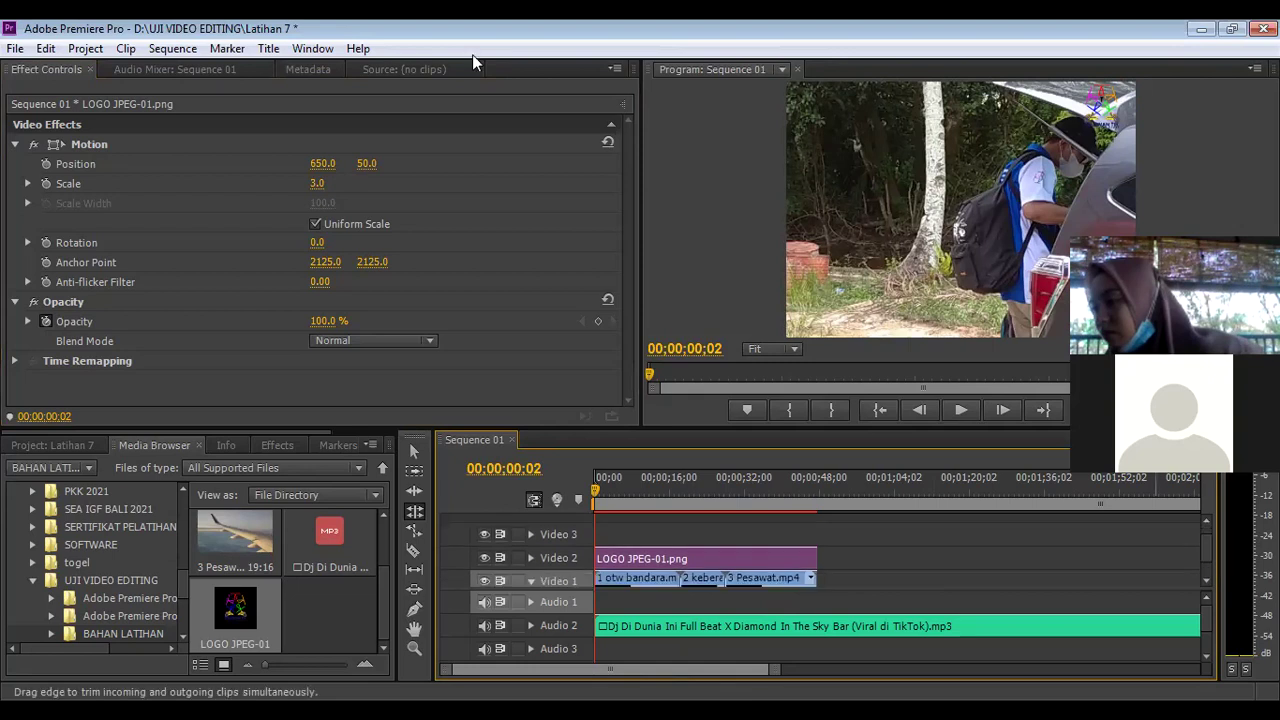
{"action": "left_click", "coordinate": [15, 48]}
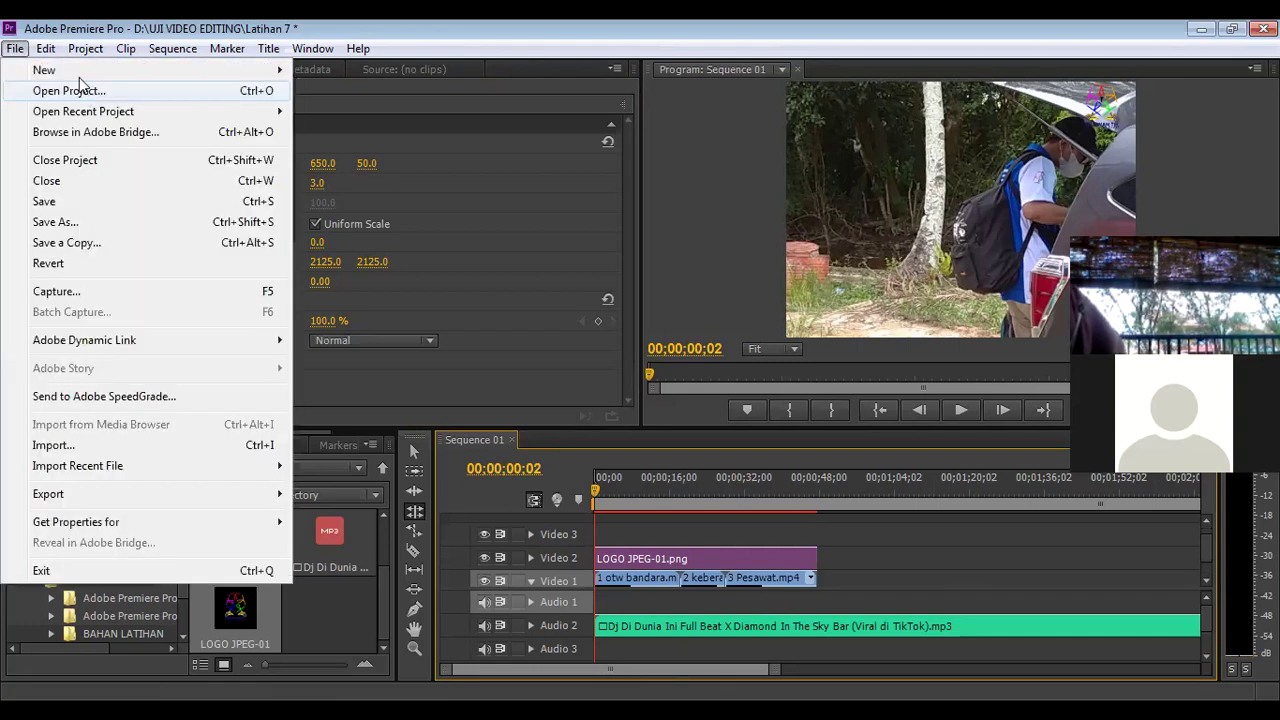
{"action": "mouse_move", "coordinate": [85, 70]}
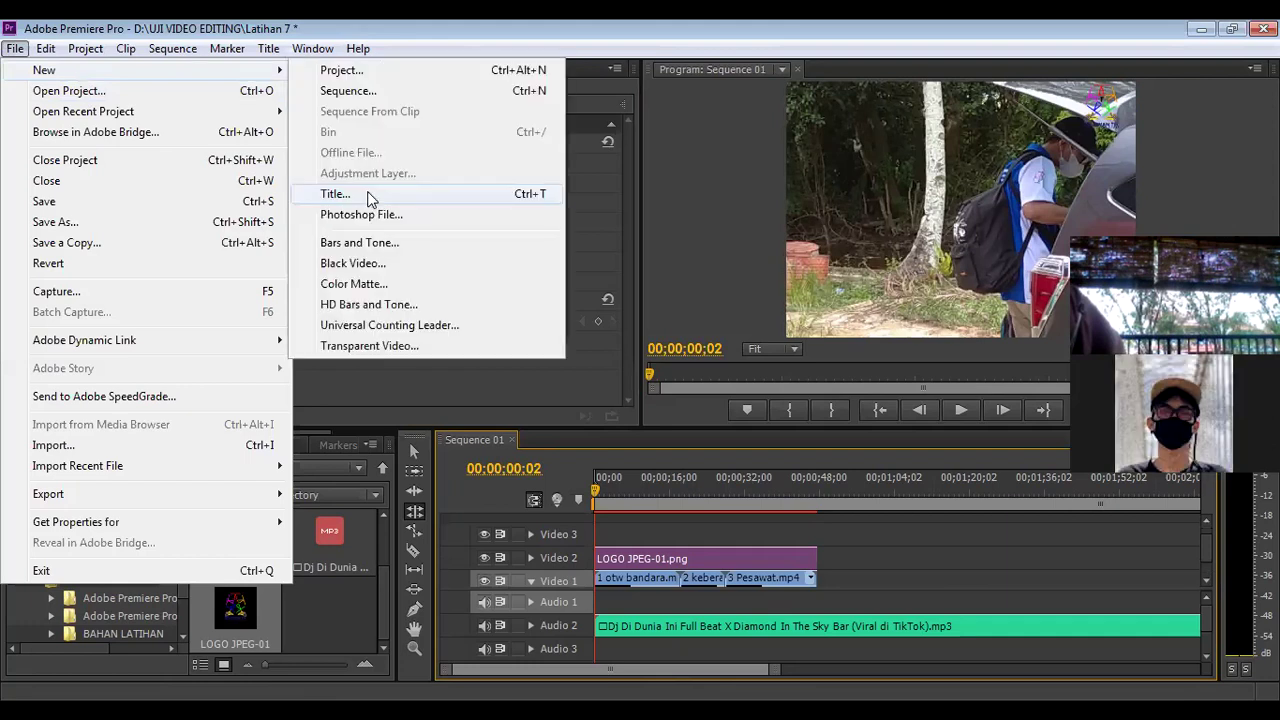
{"action": "key", "text": "Return"}
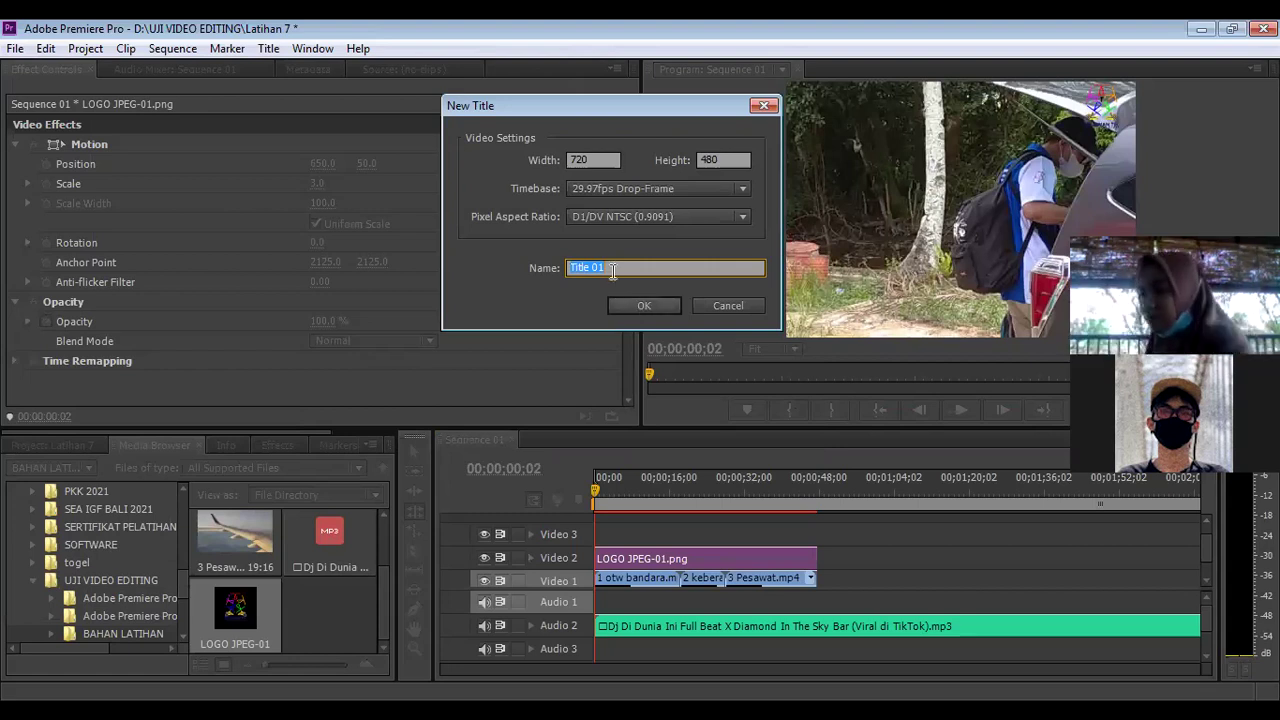
{"action": "left_click", "coordinate": [613, 271]}
{"action": "key", "text": "BackSpace"}
{"action": "key", "text": "BackSpace"}
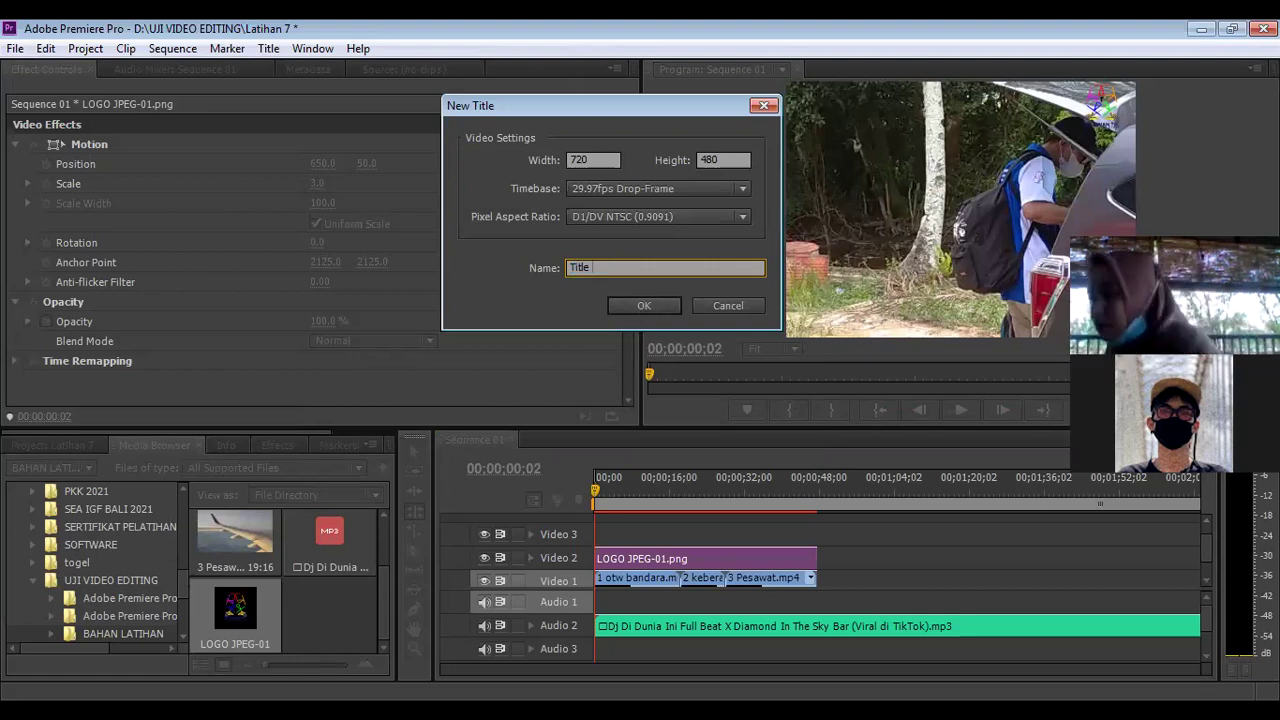
{"action": "type", "text": "10"}
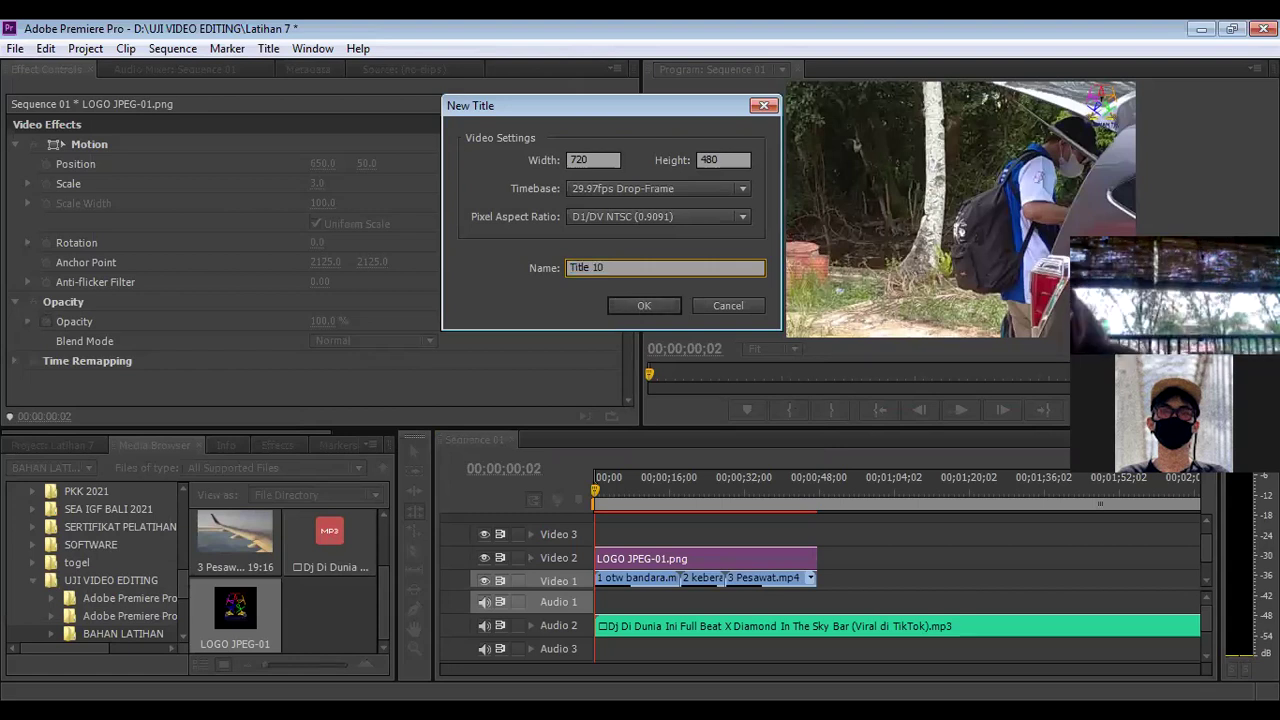
{"action": "left_click", "coordinate": [643, 305]}
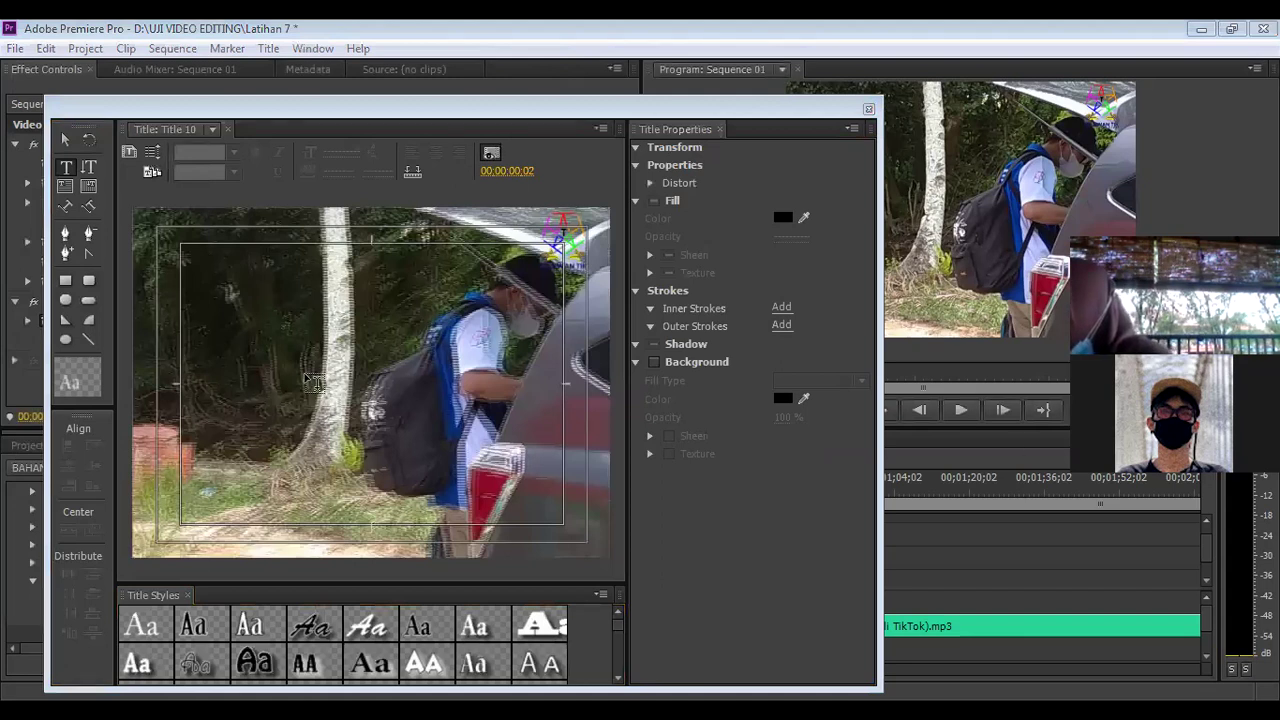
- Move the playhead to an empty part of the sequence and add the text "Keberangkatan" to the title
{"action": "left_click", "coordinate": [1064, 502]}
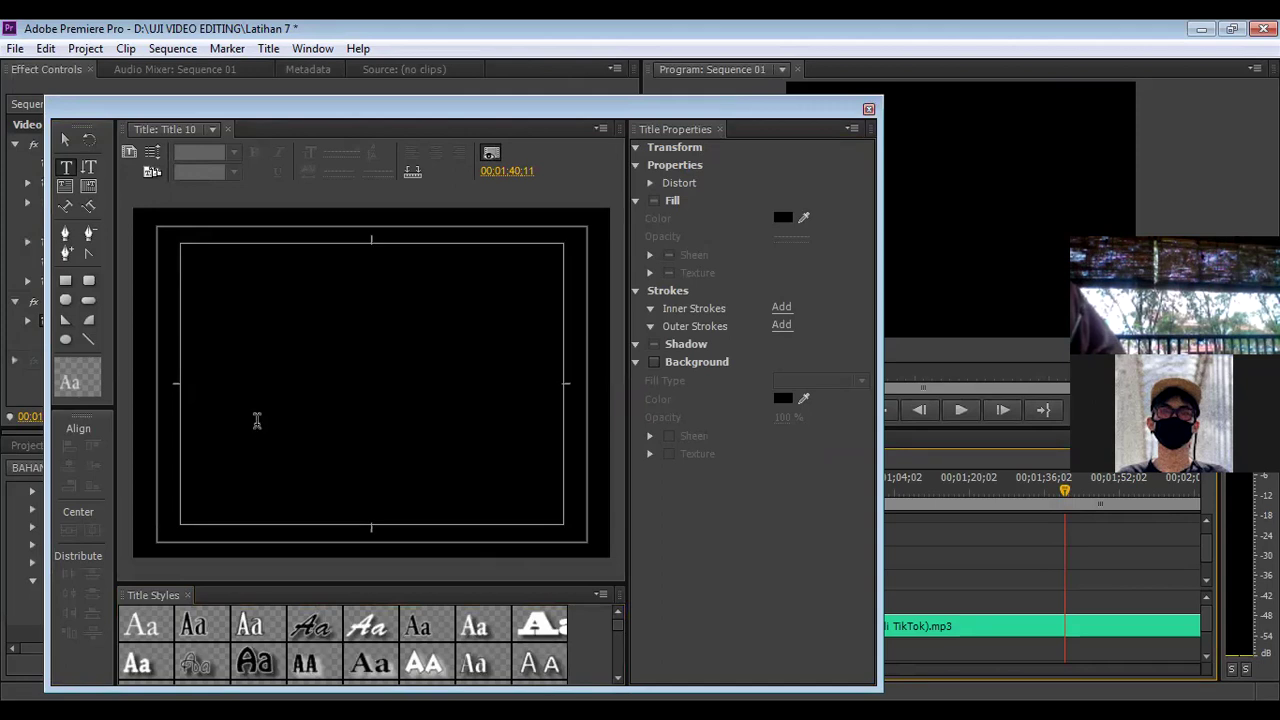
{"action": "left_click", "coordinate": [258, 418]}
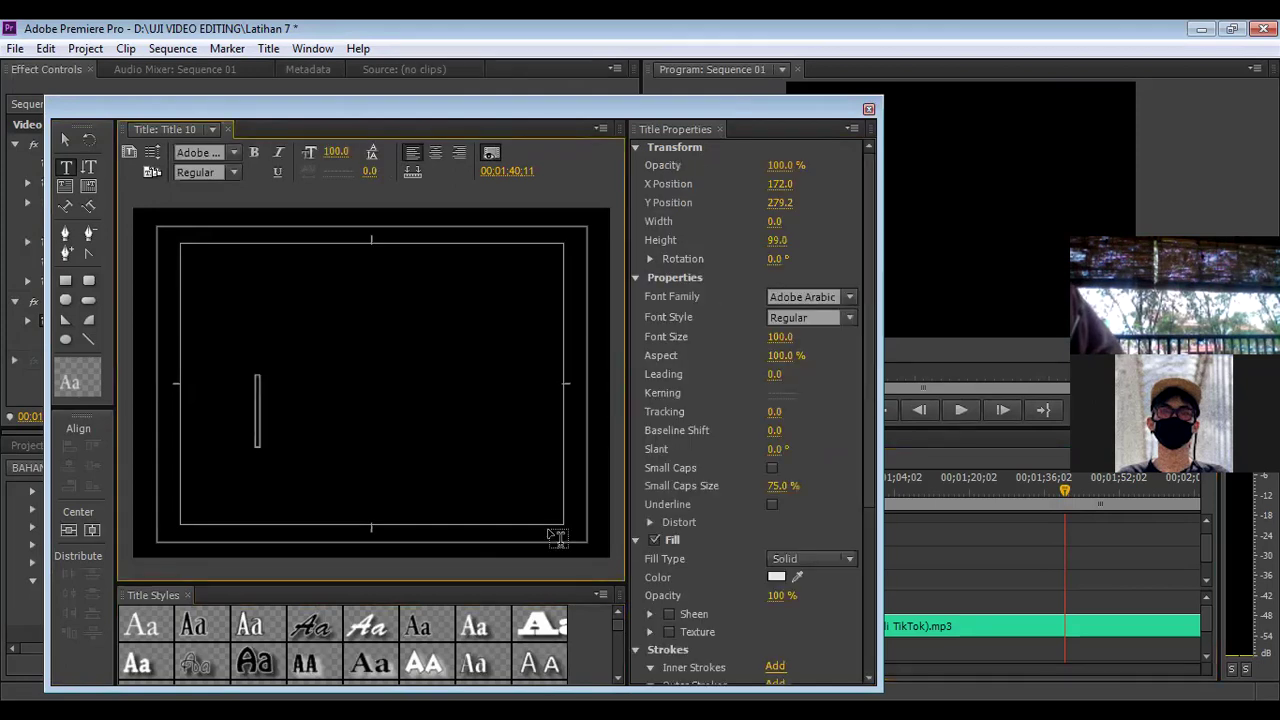
{"action": "type", "text": "K"}
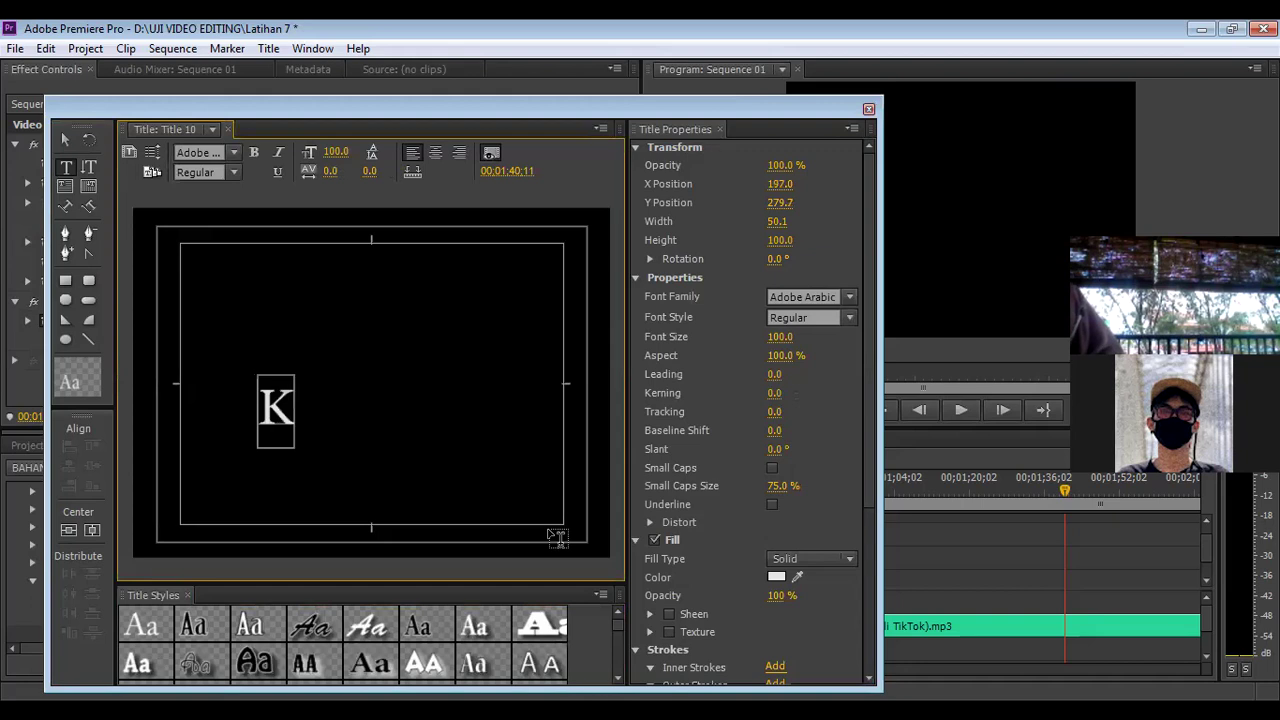
{"action": "type", "text": "eberangka"}
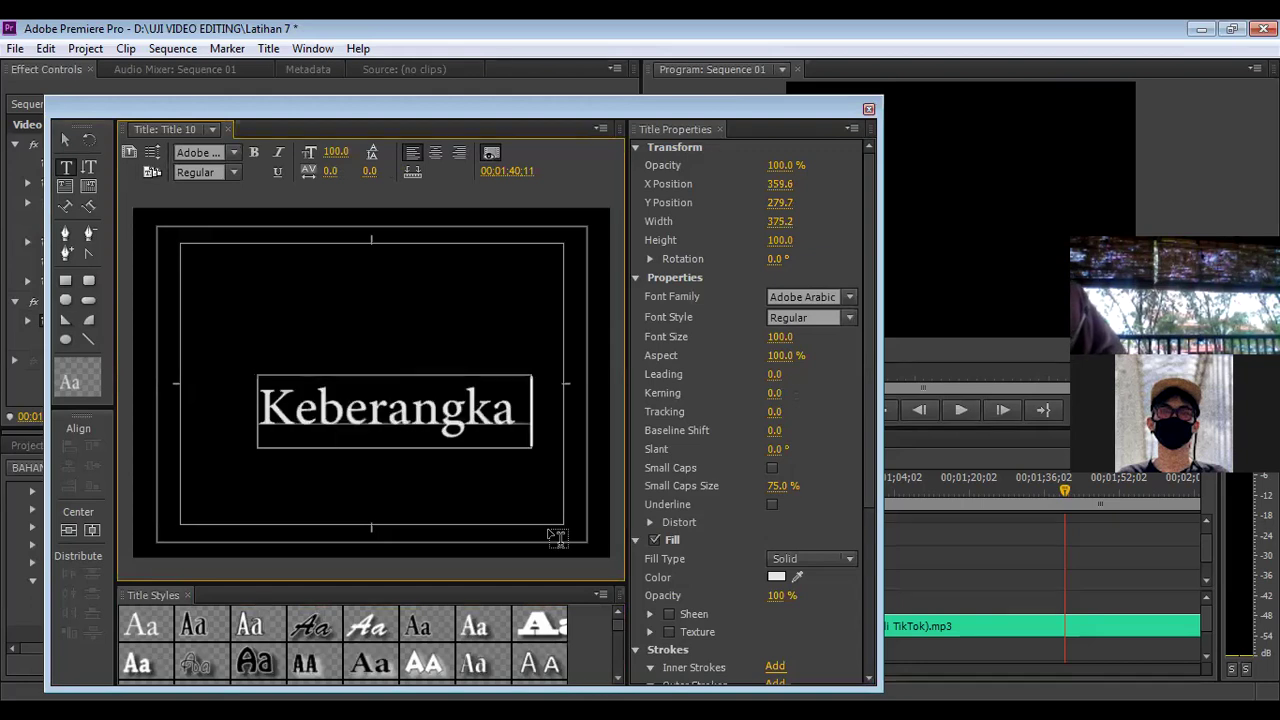
{"action": "type", "text": "tan"}
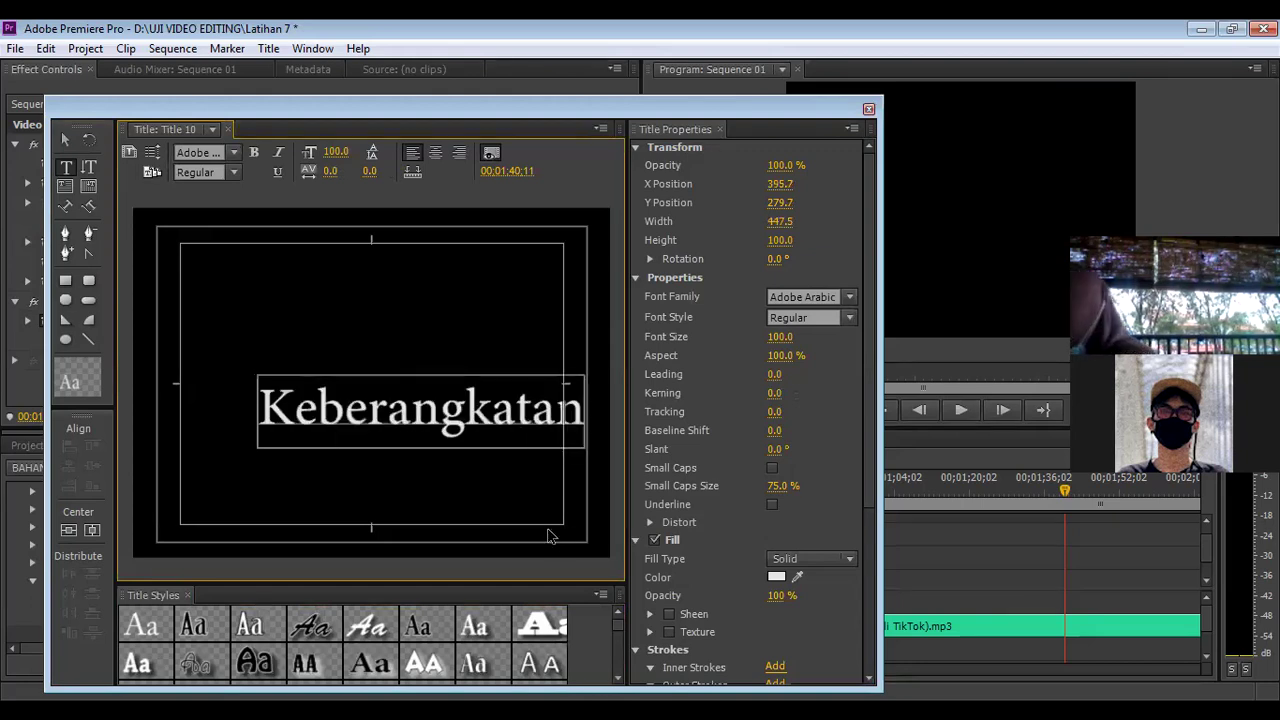
{"action": "key", "text": "Escape"}
- Reduce the Keberangkatan text's font size, trying 50 and settling on 35, and move the text to the lower-left corner of the frame
{"action": "left_click", "coordinate": [340, 151]}
{"action": "type", "text": "5"}
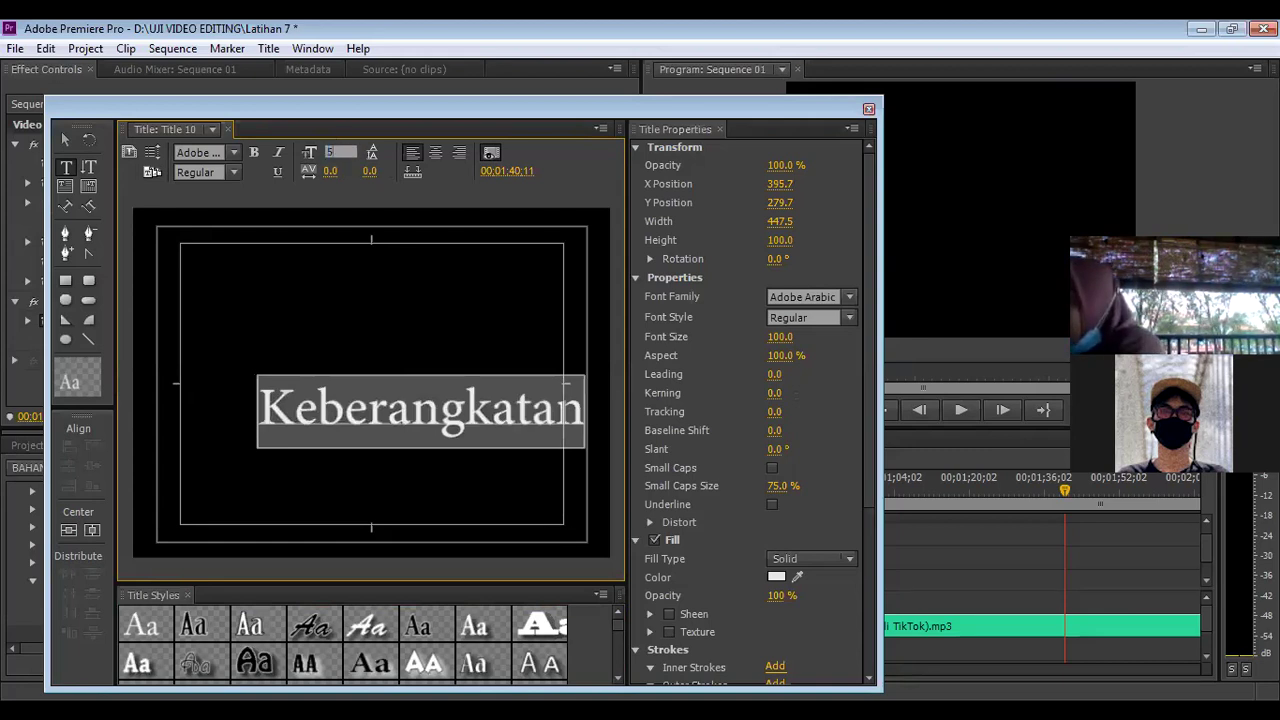
{"action": "type", "text": "0"}
{"action": "key", "text": "Return"}
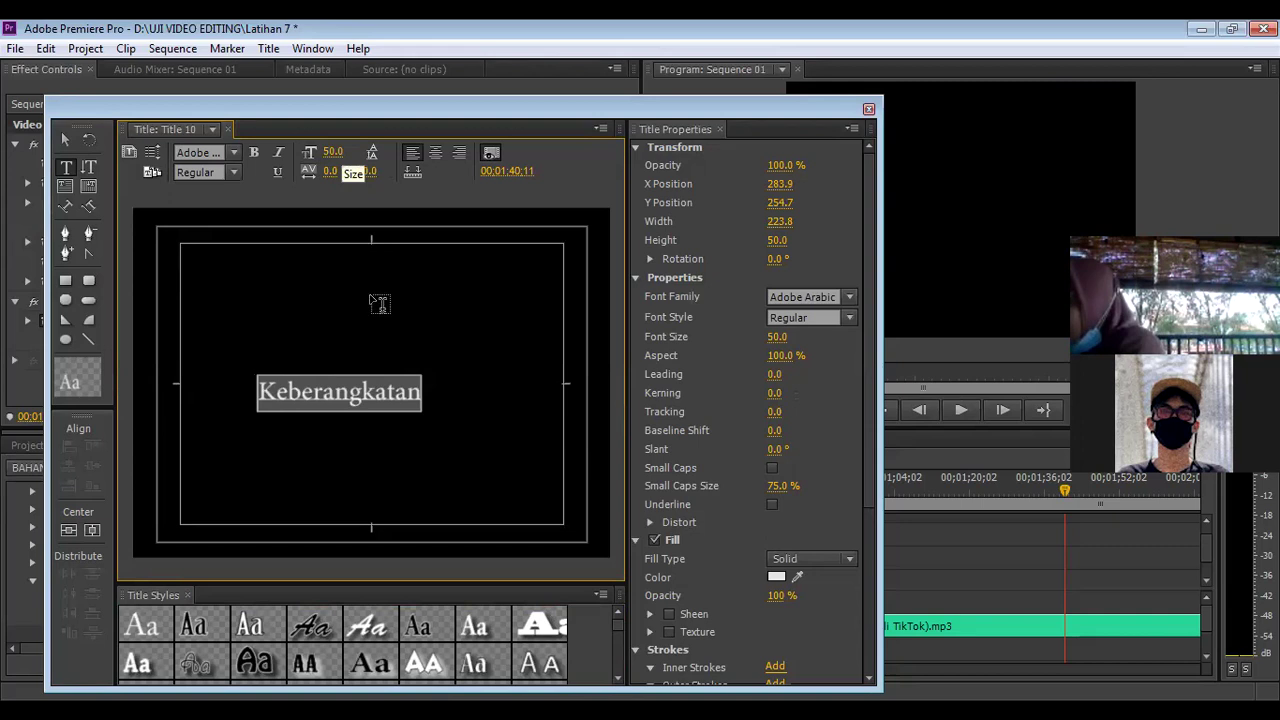
{"action": "left_click", "coordinate": [332, 153]}
{"action": "type", "text": "35"}
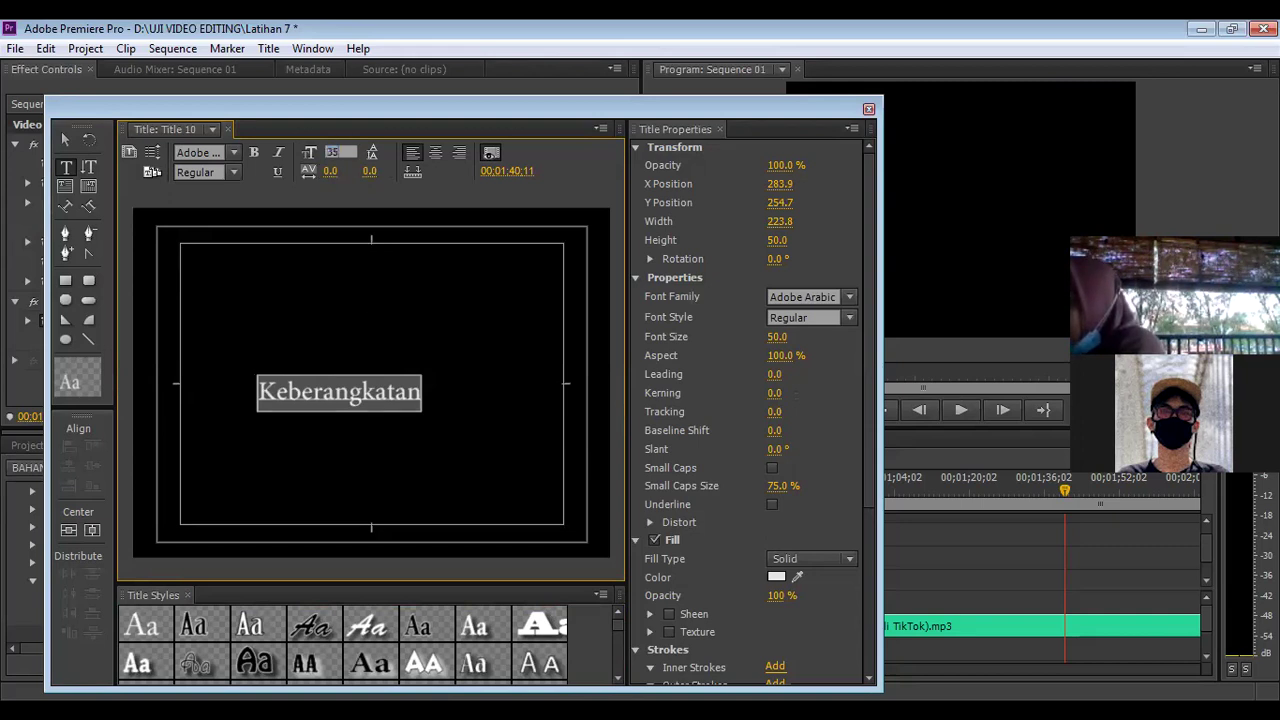
{"action": "key", "text": "Return"}
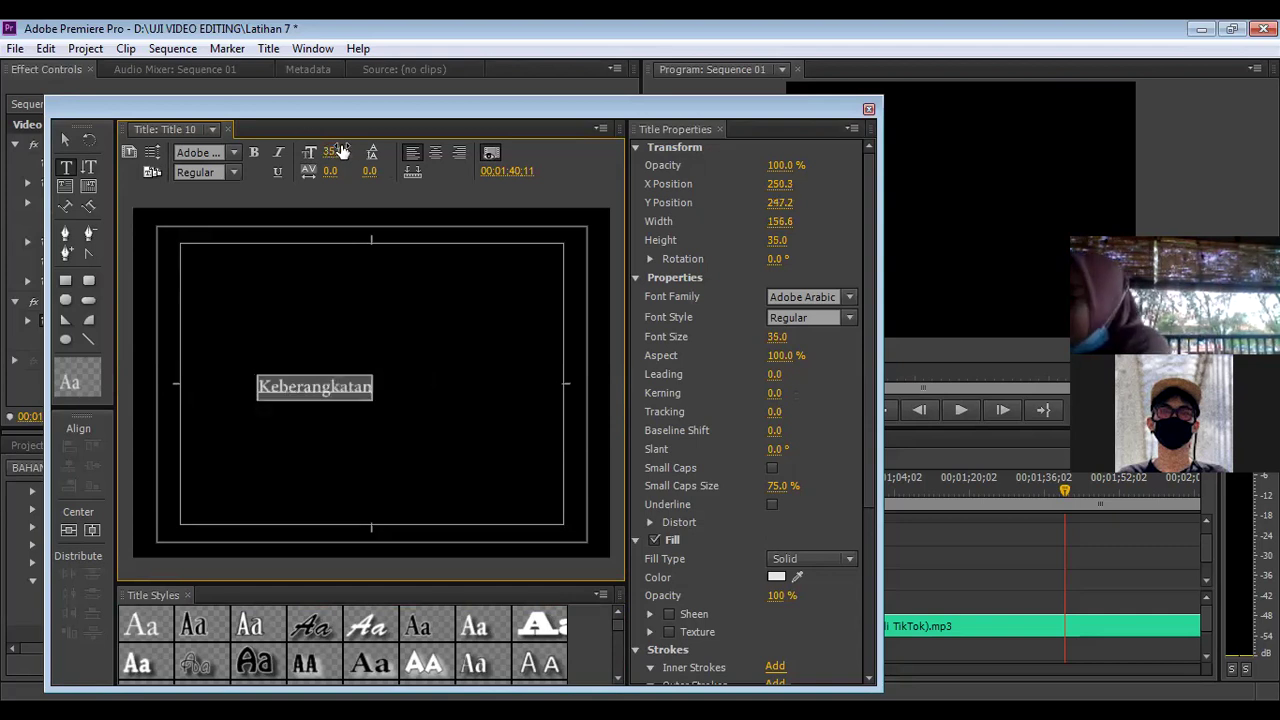
{"action": "left_click", "coordinate": [64, 143]}
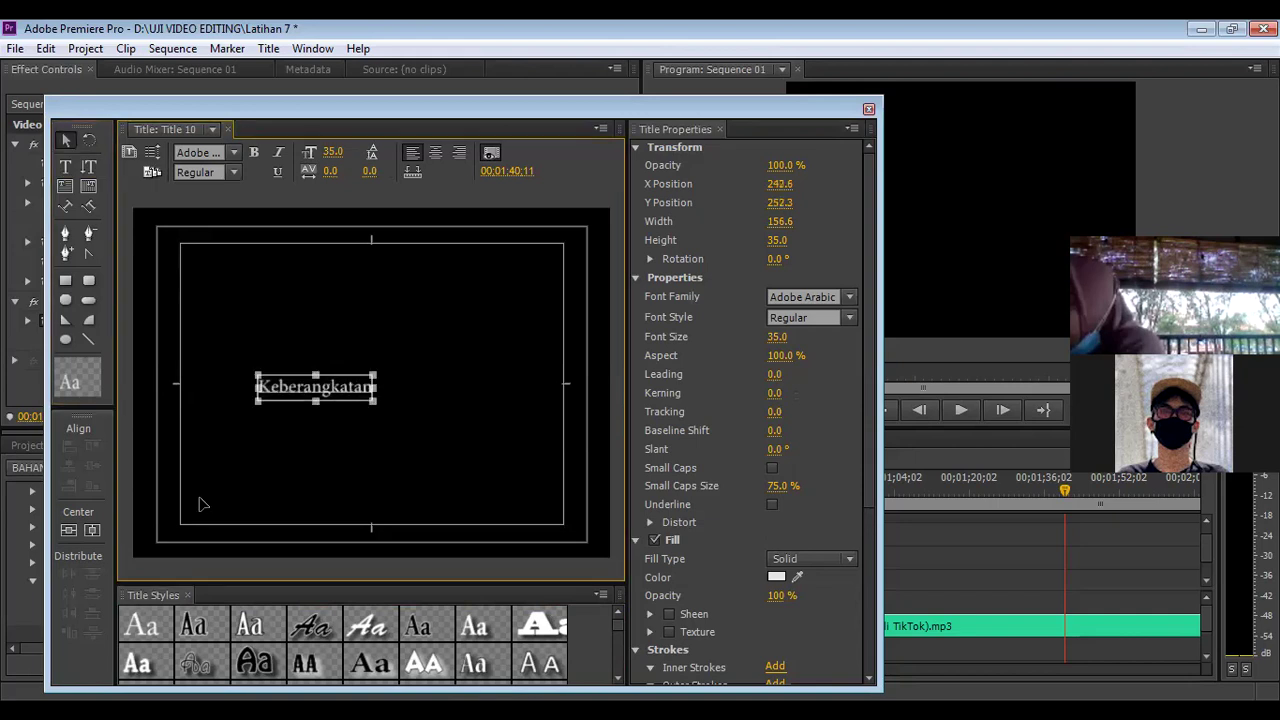
{"action": "left_click_drag", "start_coordinate": [298, 392], "coordinate": [185, 540]}
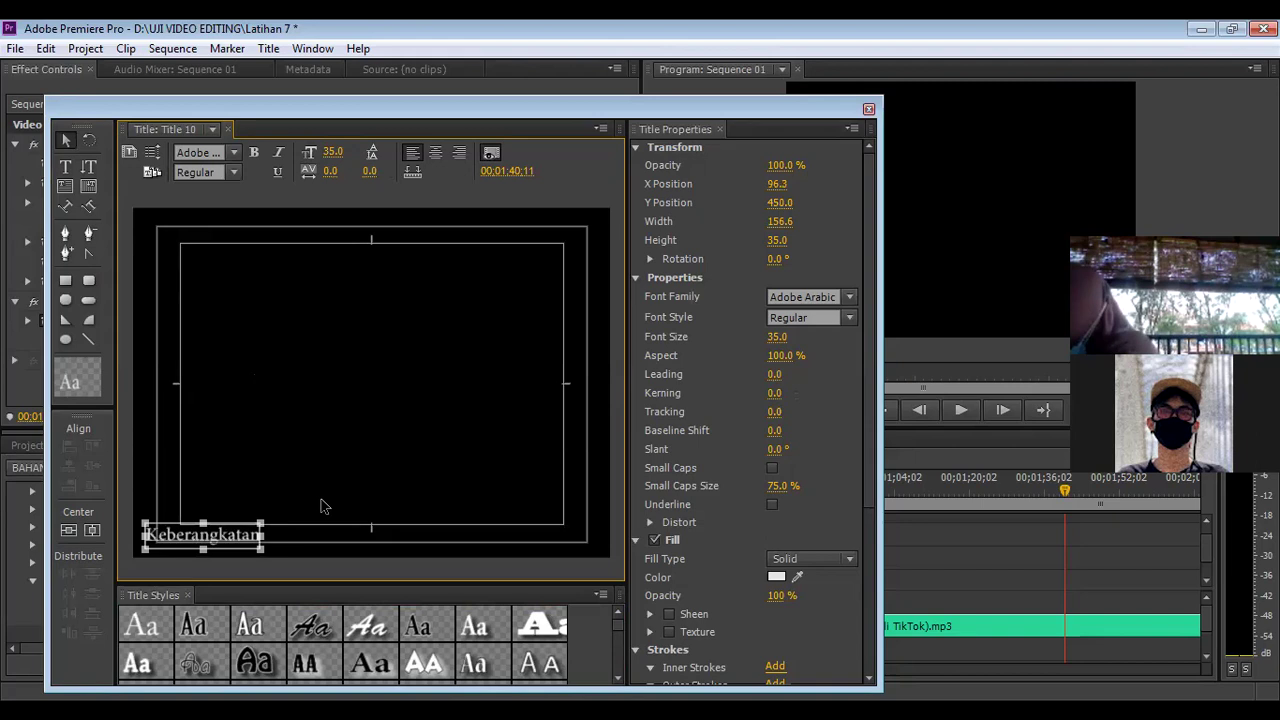
- Try a red EF0707 fill on the Keberangkatan text and change the fill back to near-white
{"action": "left_click", "coordinate": [779, 577]}
{"action": "left_click", "coordinate": [662, 505]}
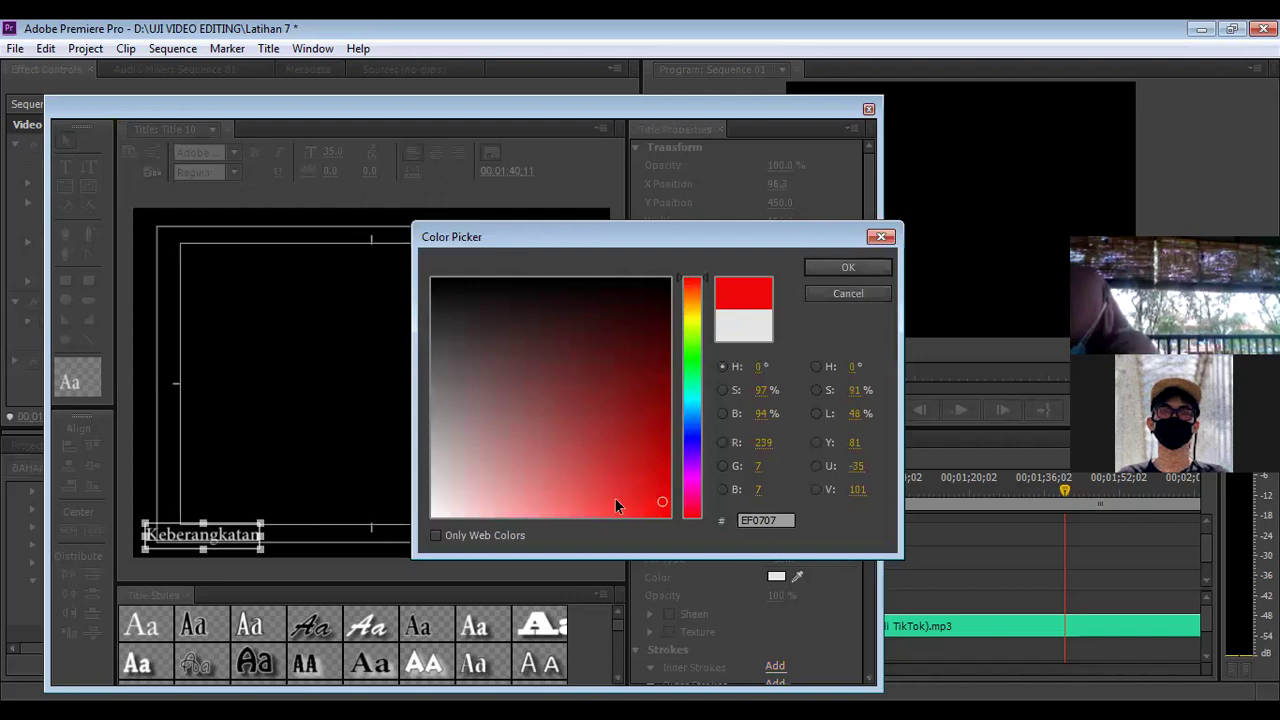
{"action": "key", "text": "Return"}
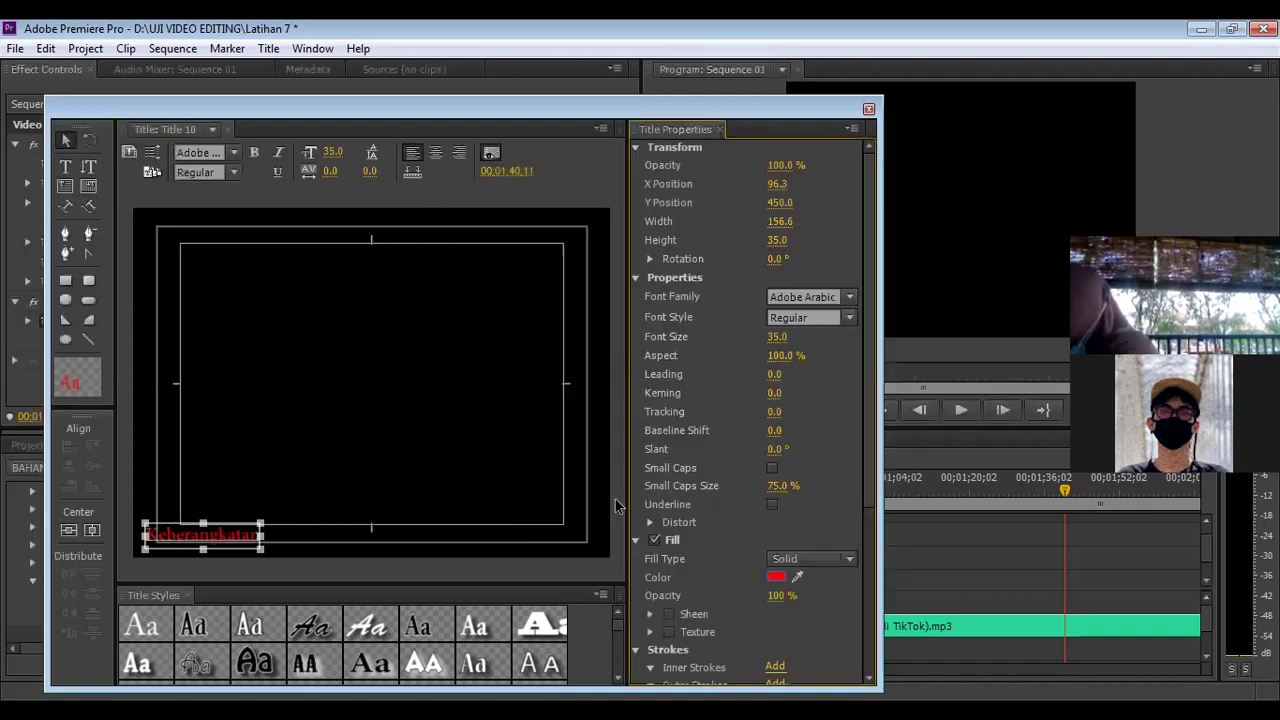
{"action": "left_click", "coordinate": [776, 577]}
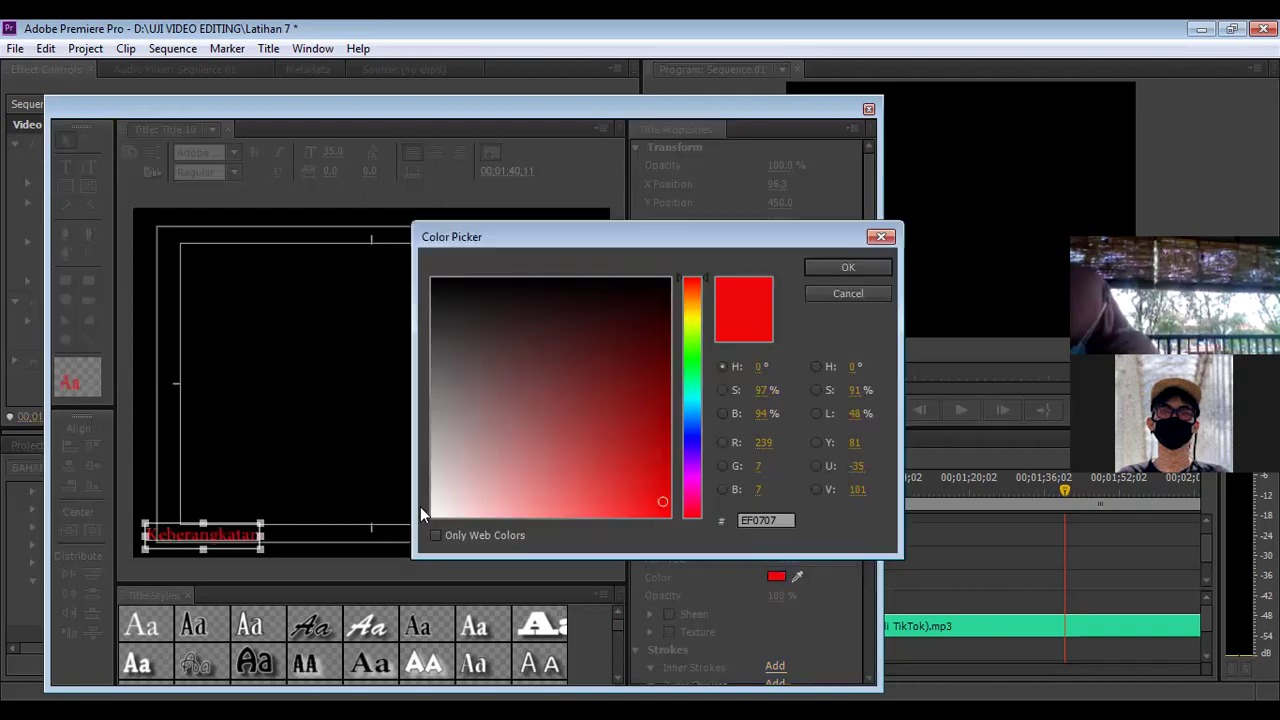
{"action": "left_click", "coordinate": [433, 507]}
{"action": "left_click", "coordinate": [850, 265]}
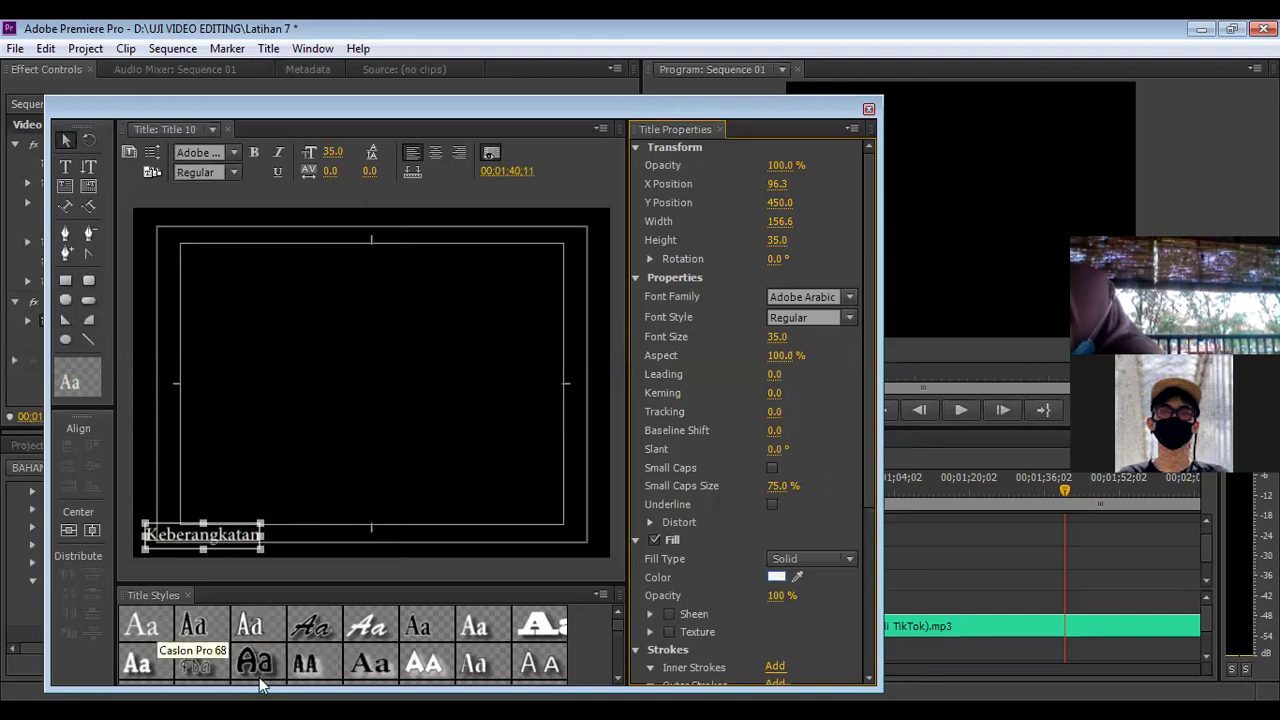
- Apply the black Brush Script title style to the Keberangkatan text, browse the available fonts without changing it, and close the title editor
{"action": "left_click", "coordinate": [302, 632]}
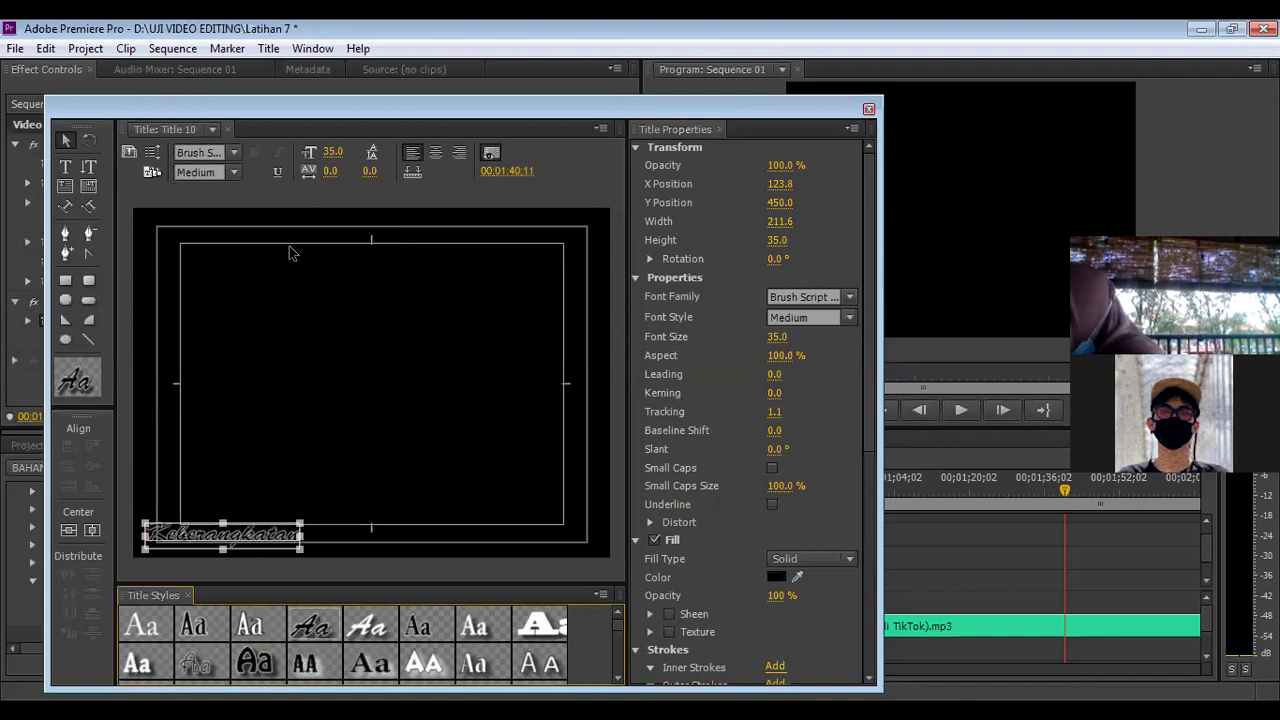
{"action": "left_click", "coordinate": [232, 153]}
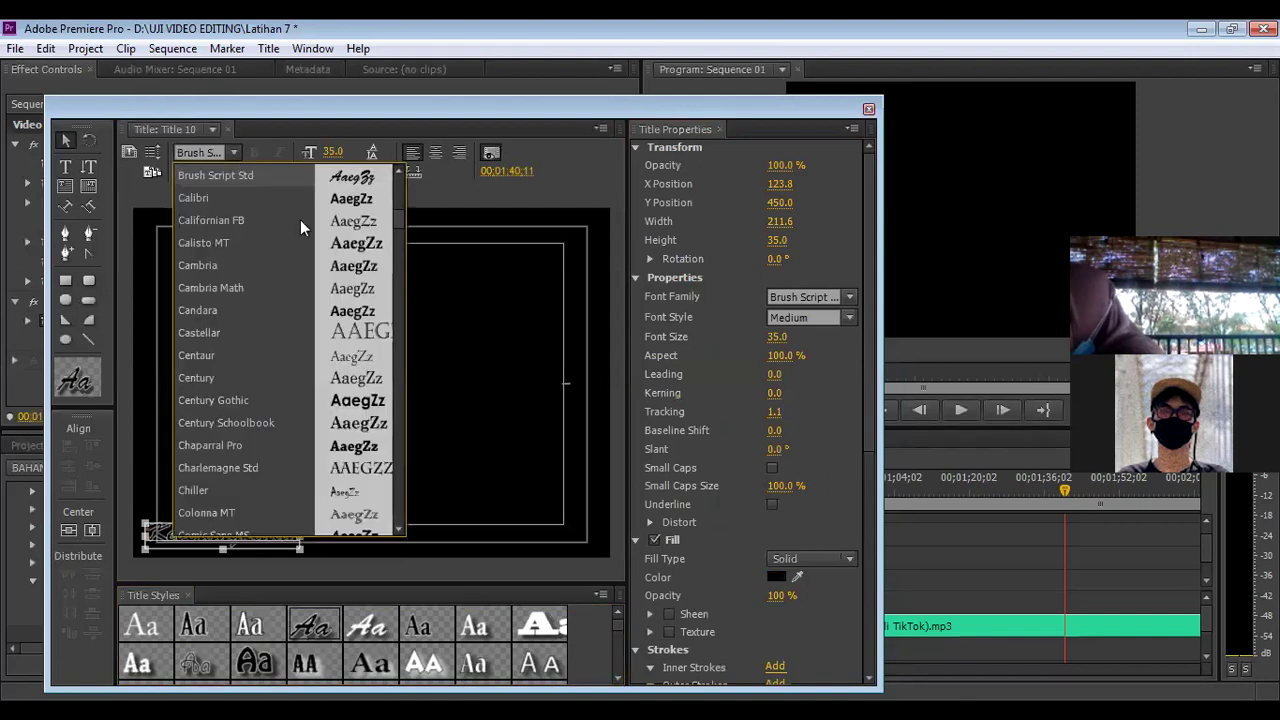
{"action": "left_click", "coordinate": [568, 155]}
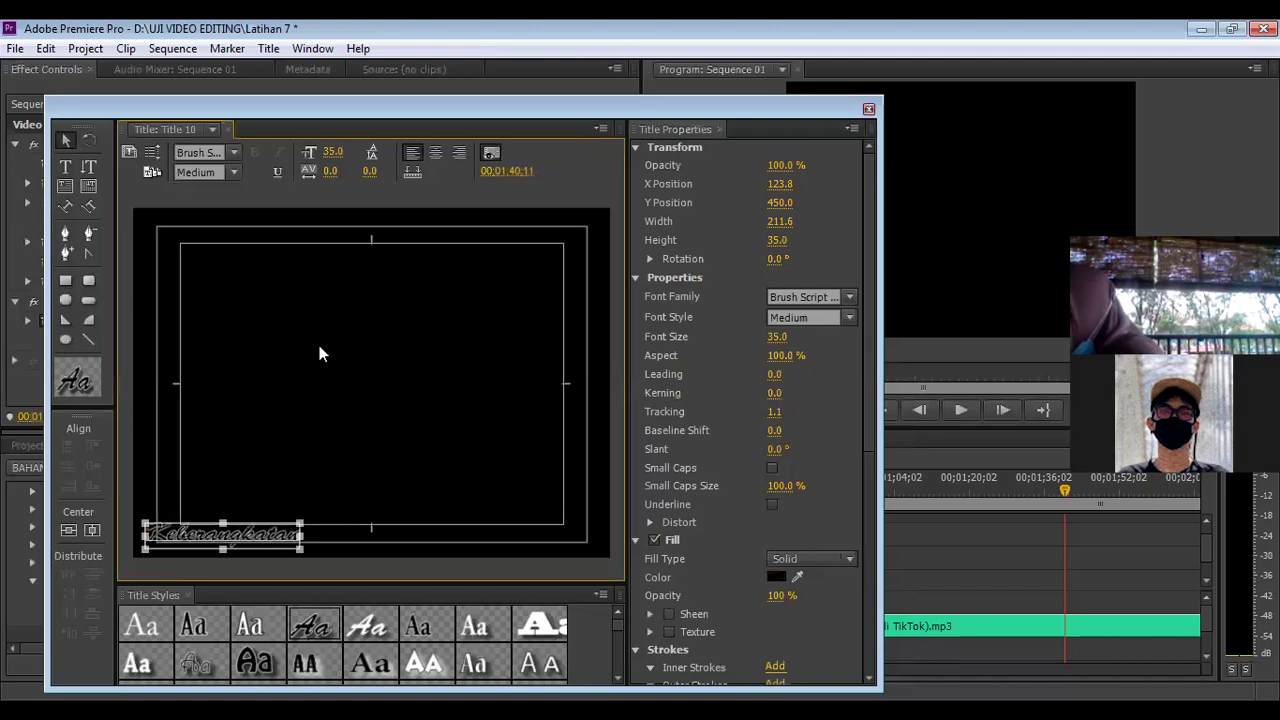
{"action": "key", "text": "ctrl+w"}
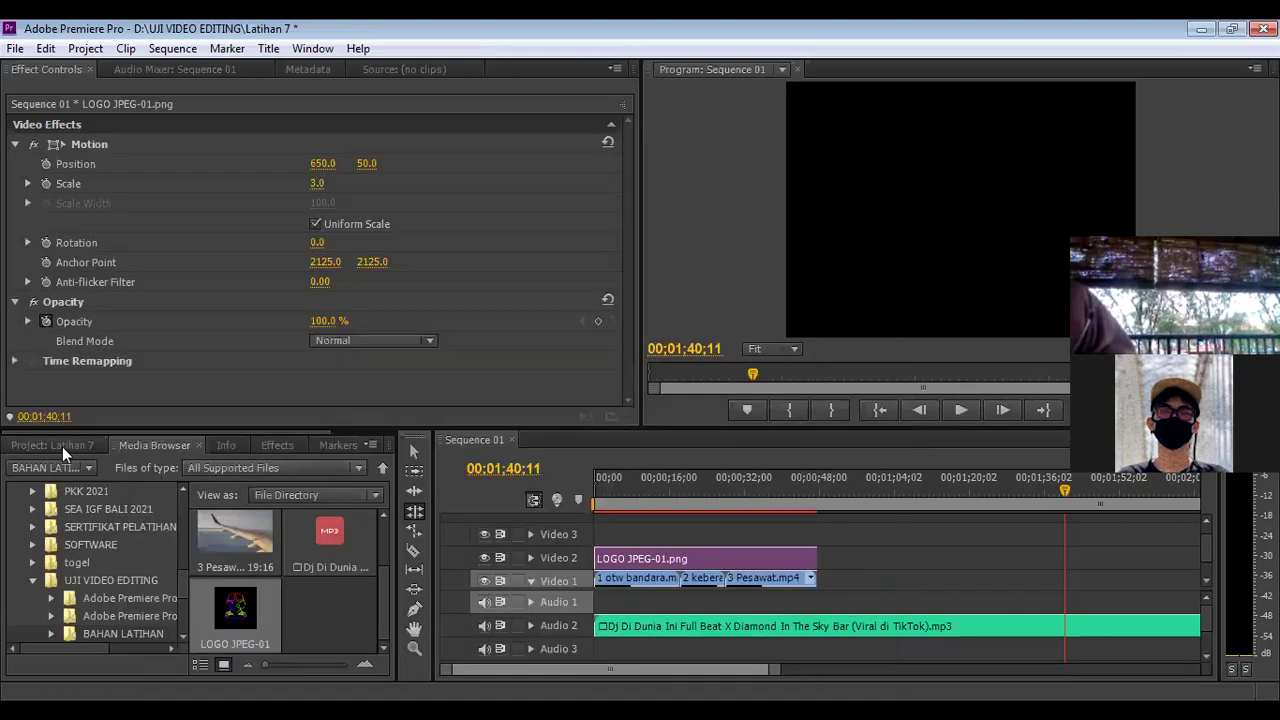
- Place Title 10 at the start of Video 3 and extend it to the end of the 1 otw bandara clip
{"action": "left_click", "coordinate": [62, 446]}
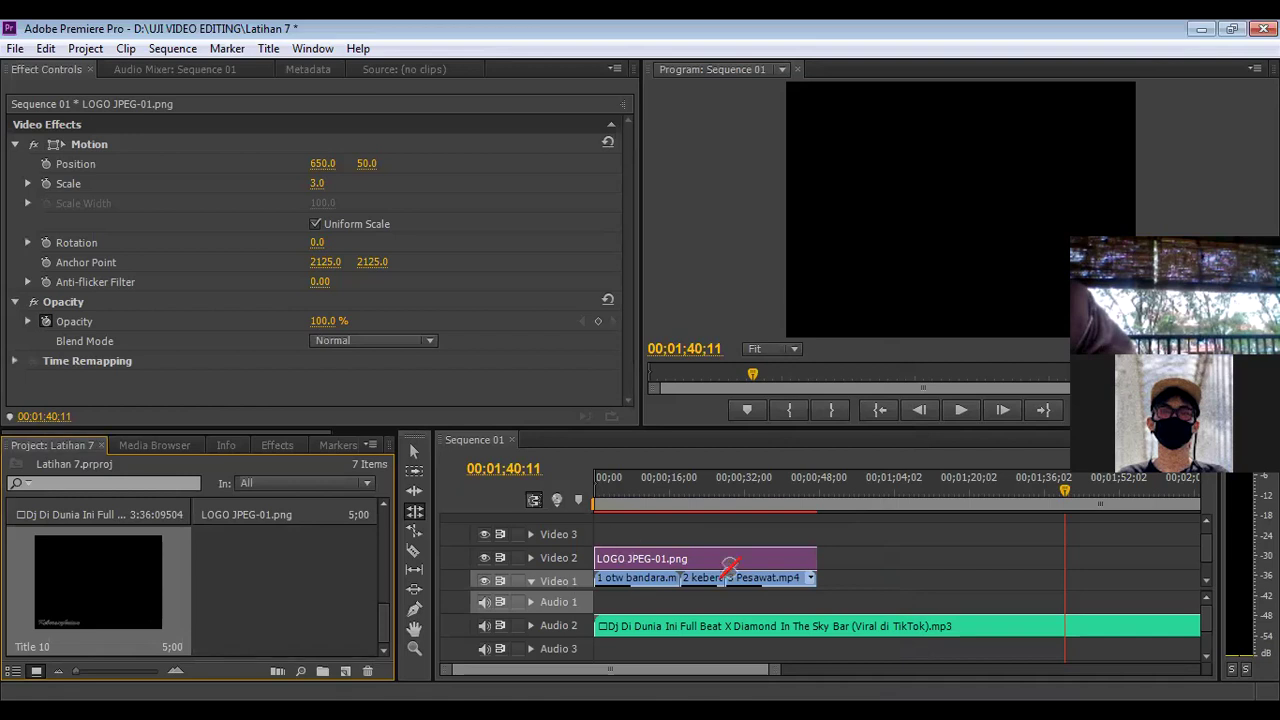
{"action": "left_click_drag", "start_coordinate": [730, 567], "coordinate": [600, 536]}
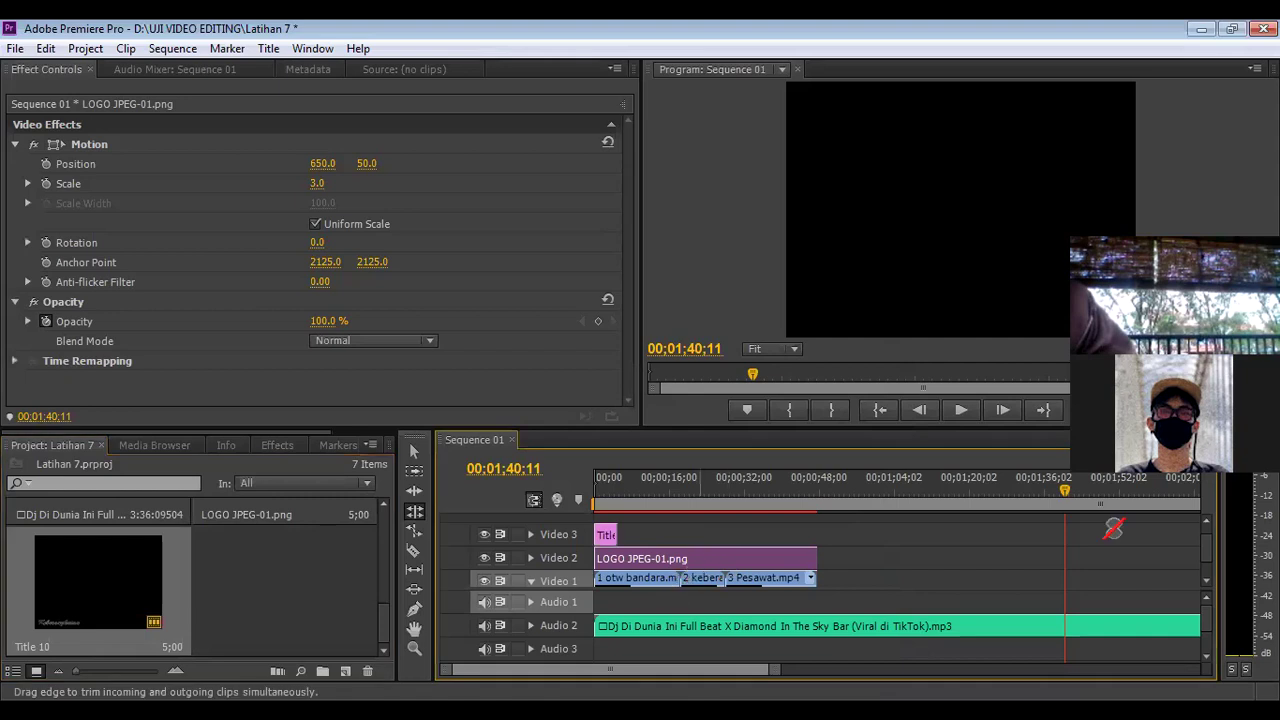
{"action": "left_click_drag", "start_coordinate": [933, 495], "coordinate": [669, 521]}
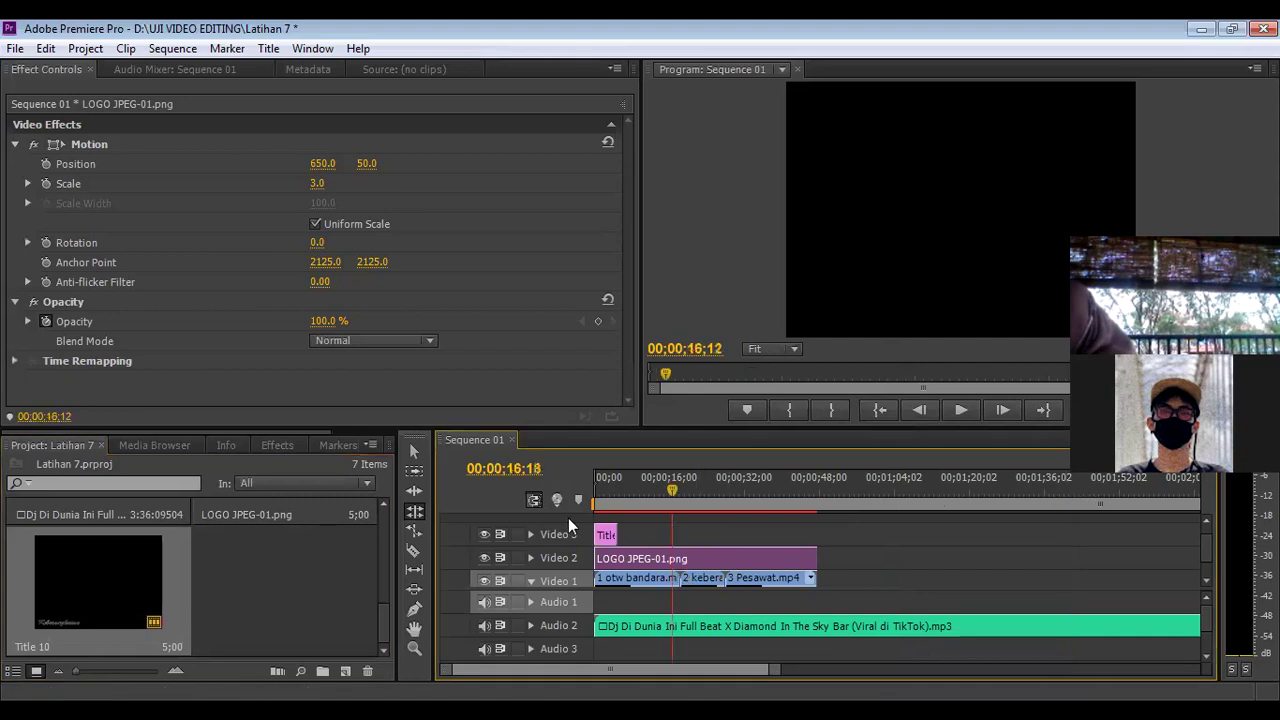
{"action": "key", "text": "Home"}
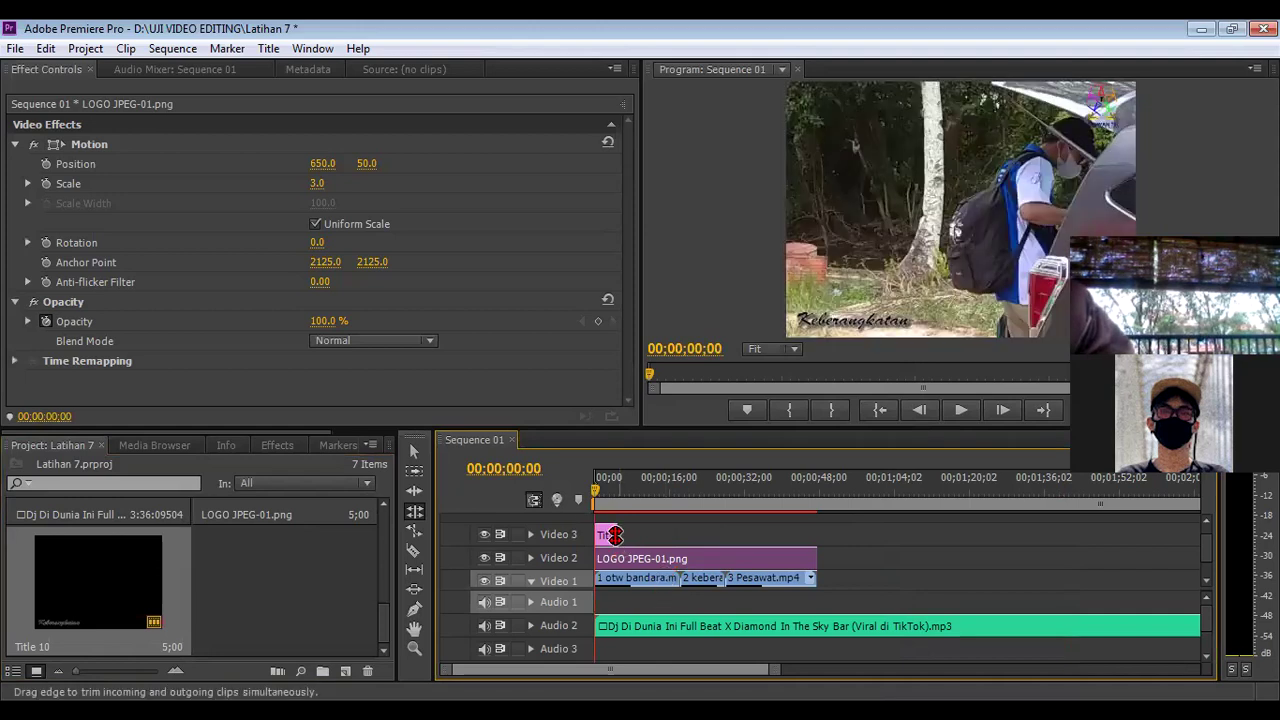
{"action": "left_click", "coordinate": [622, 536]}
{"action": "left_click_drag", "start_coordinate": [622, 536], "coordinate": [903, 527]}
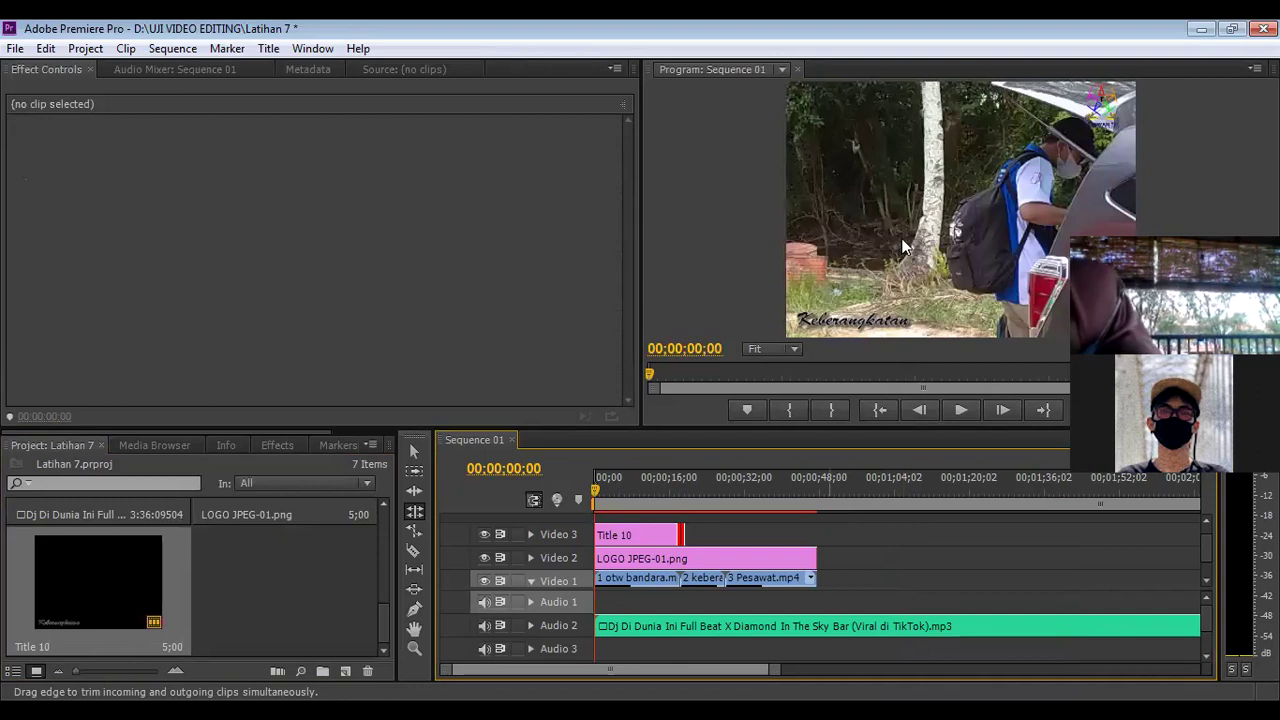
- Create a new 720 × 480 title named Title 11
{"action": "left_click", "coordinate": [15, 48]}
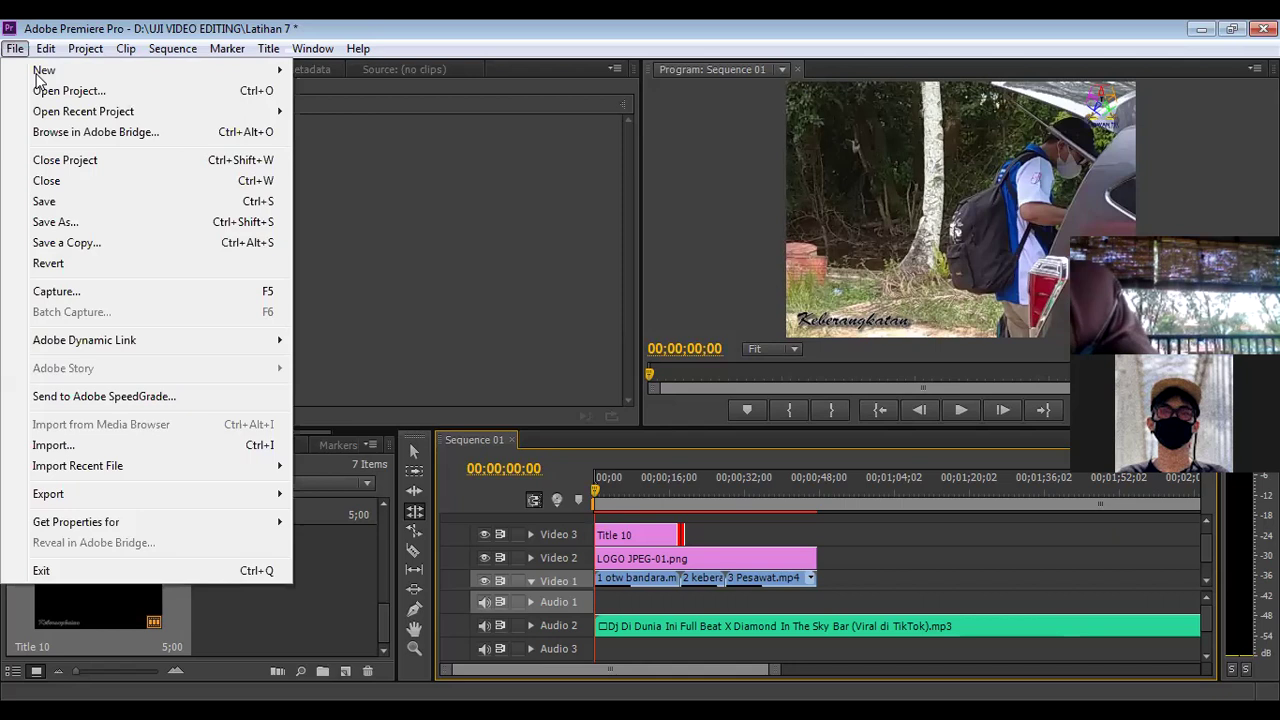
{"action": "mouse_move", "coordinate": [44, 70]}
{"action": "left_click", "coordinate": [338, 194]}
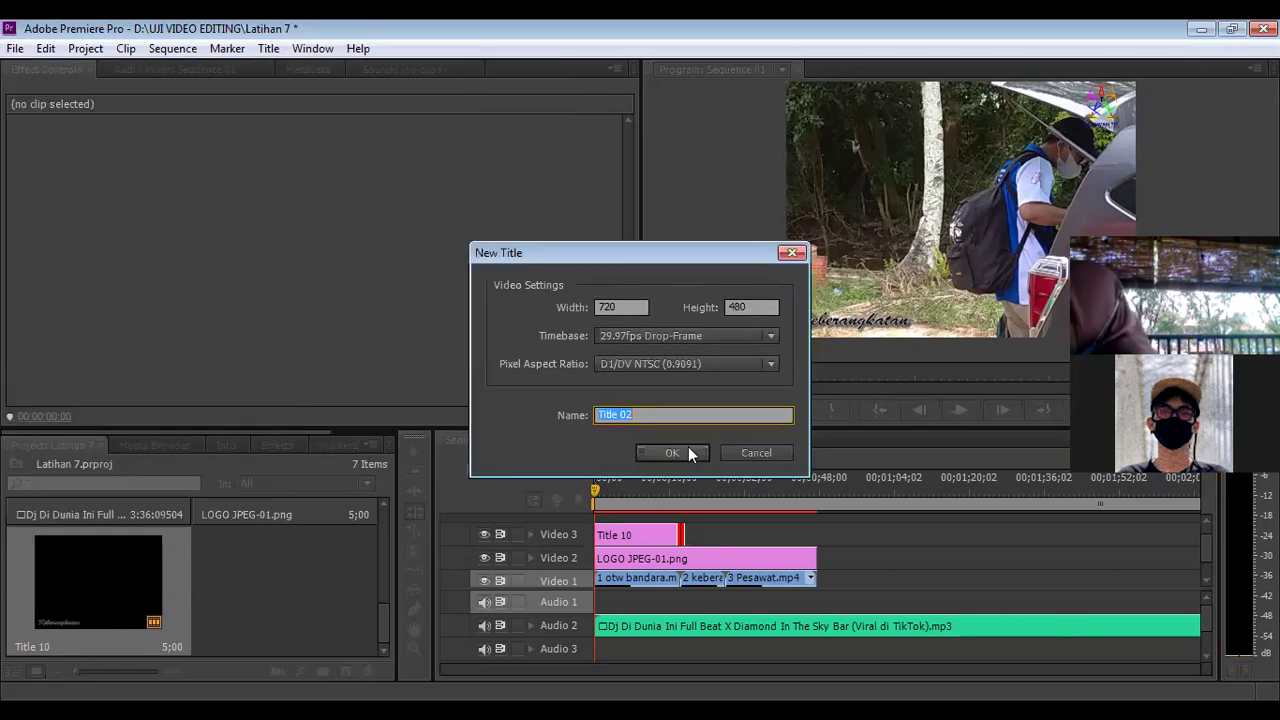
{"action": "left_click", "coordinate": [649, 418]}
{"action": "key", "text": "BackSpace"}
{"action": "key", "text": "BackSpace"}
{"action": "type", "text": "11"}
{"action": "left_click", "coordinate": [670, 452]}
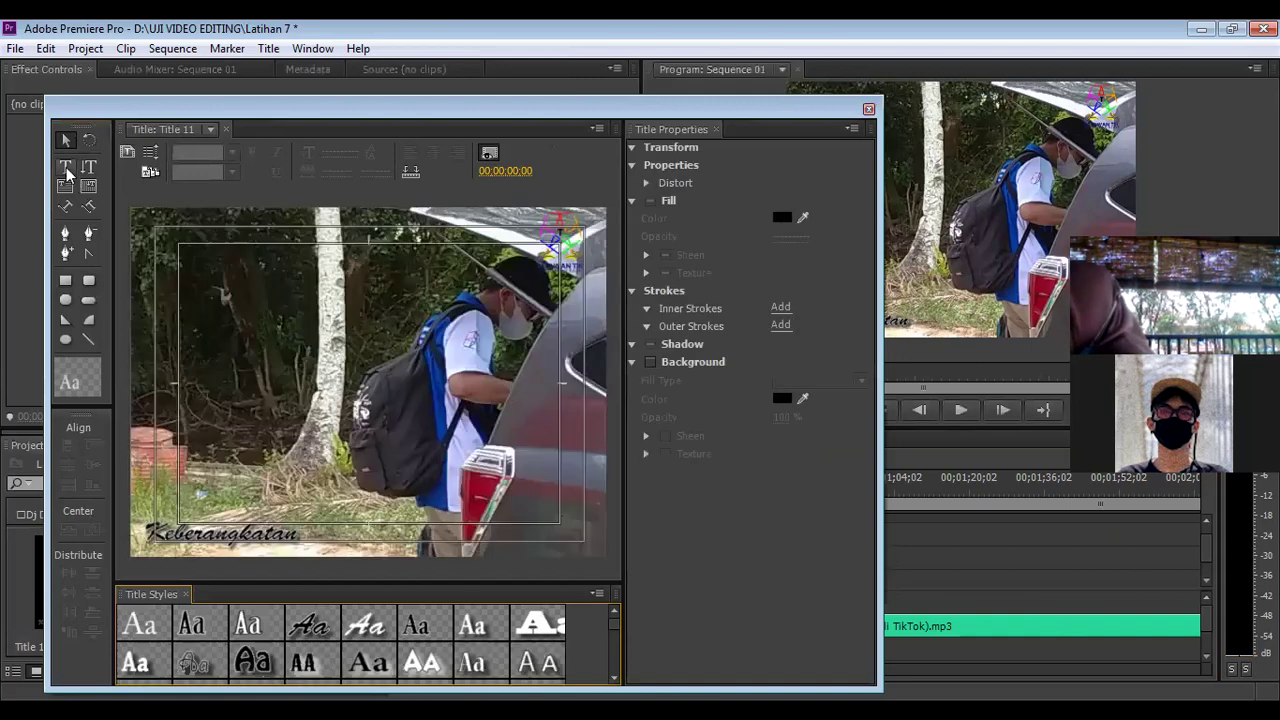
- Add the text Bandara to the title and set its font size to 35
{"action": "left_click", "coordinate": [285, 410]}
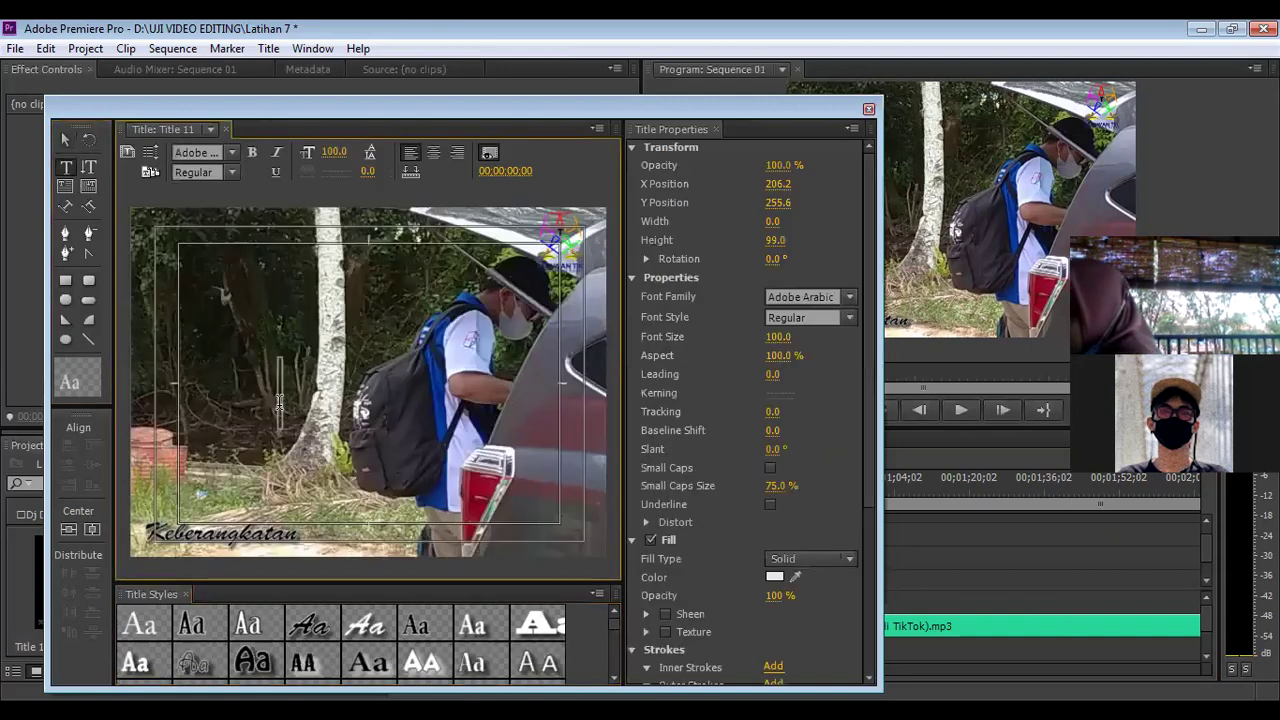
{"action": "type", "text": "Bandara"}
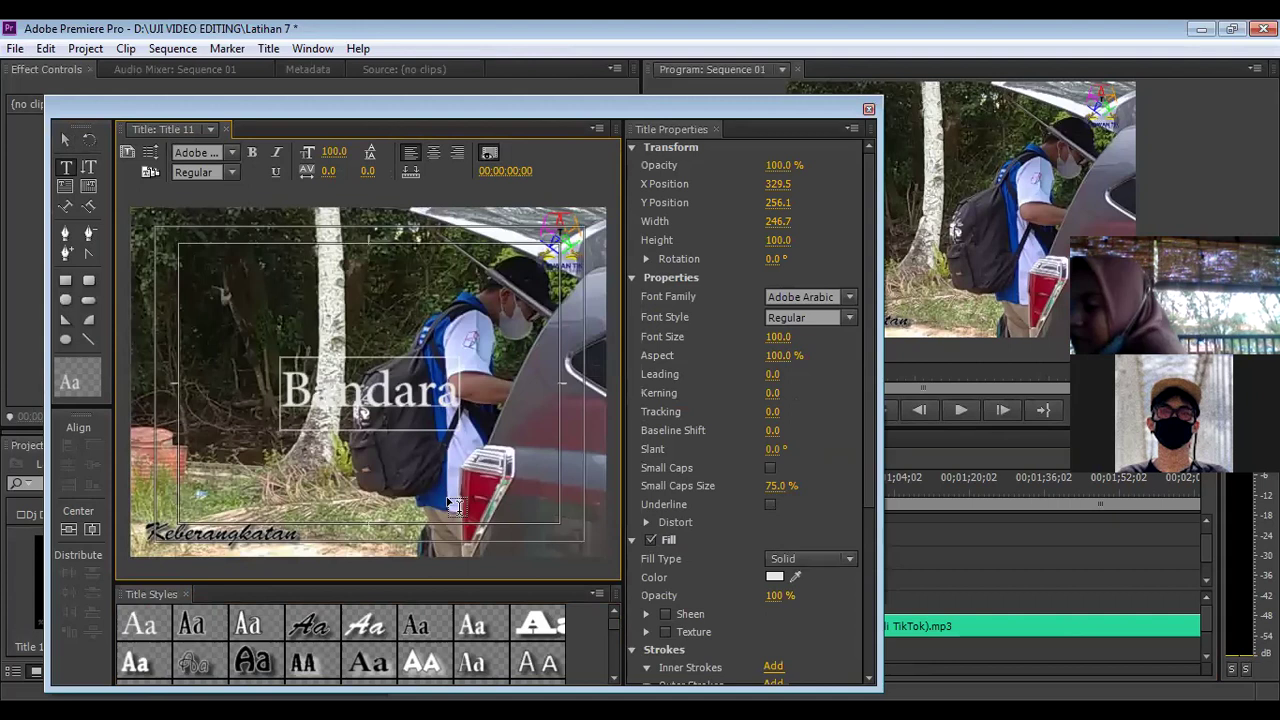
{"action": "double_click", "coordinate": [278, 390]}
{"action": "left_click", "coordinate": [338, 151]}
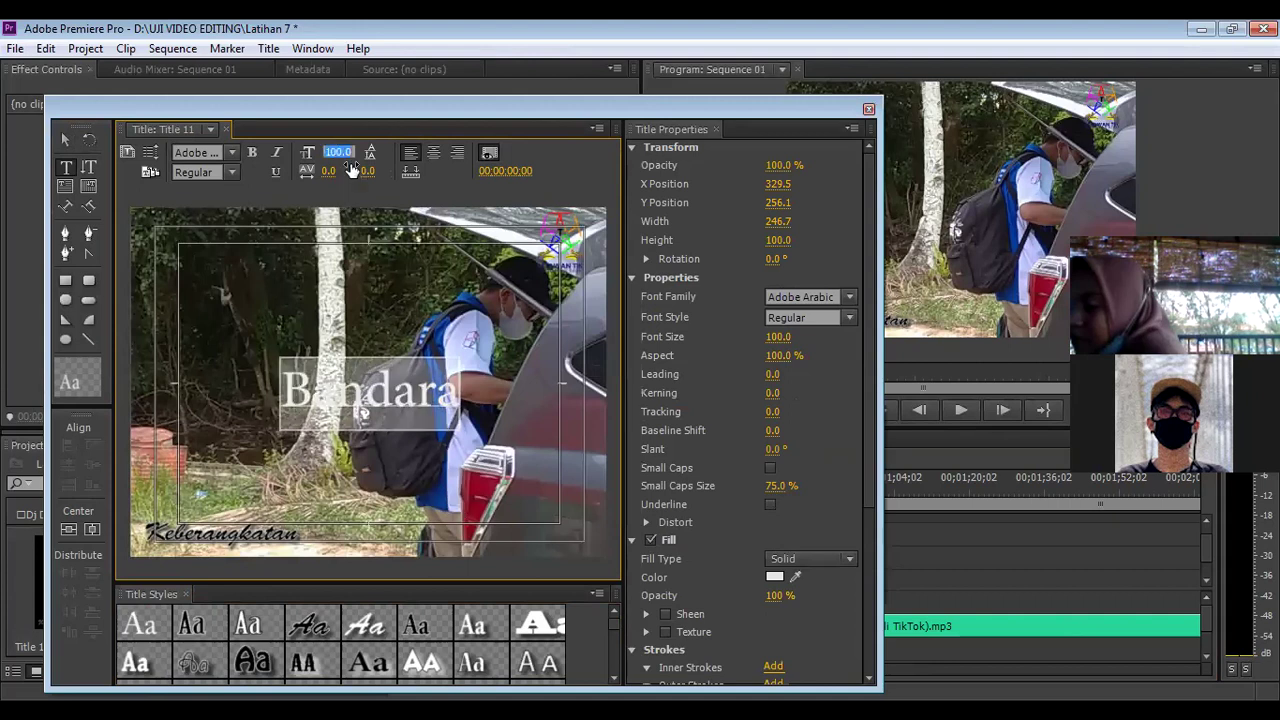
{"action": "type", "text": "35"}
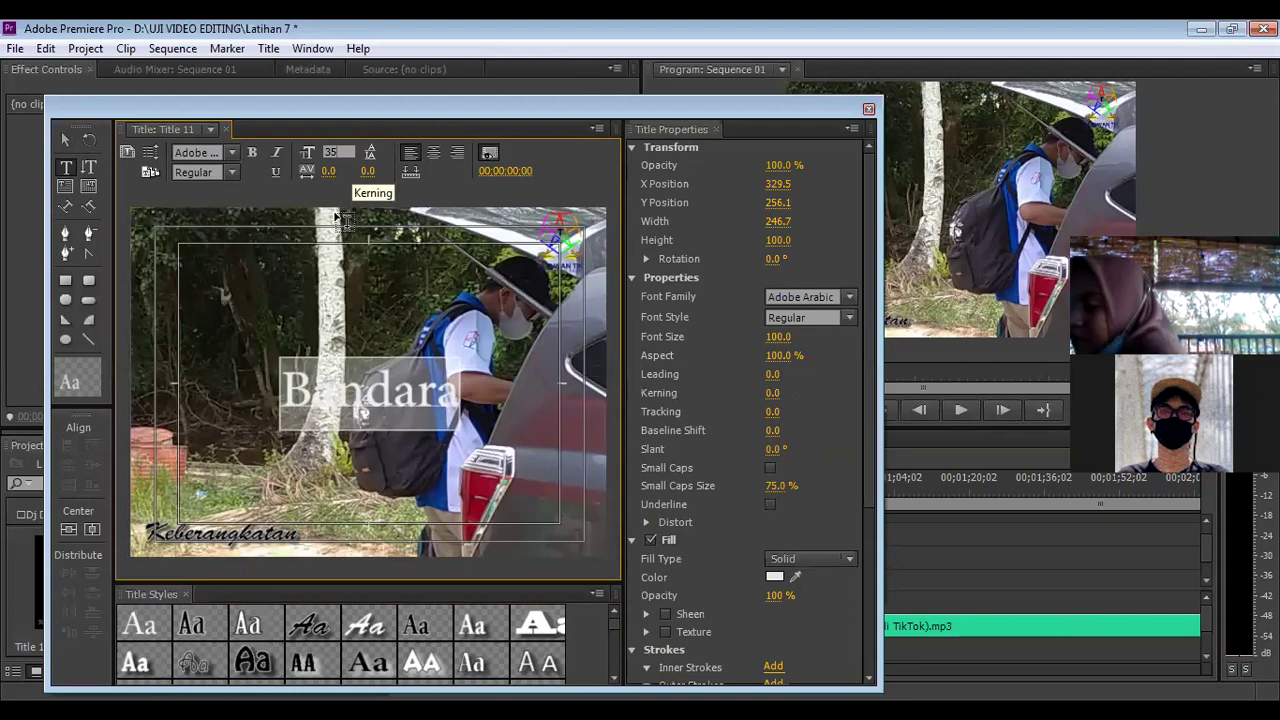
- Move the Bandara text to the upper-left corner of the frame and close the title editor
{"action": "left_click", "coordinate": [66, 140]}
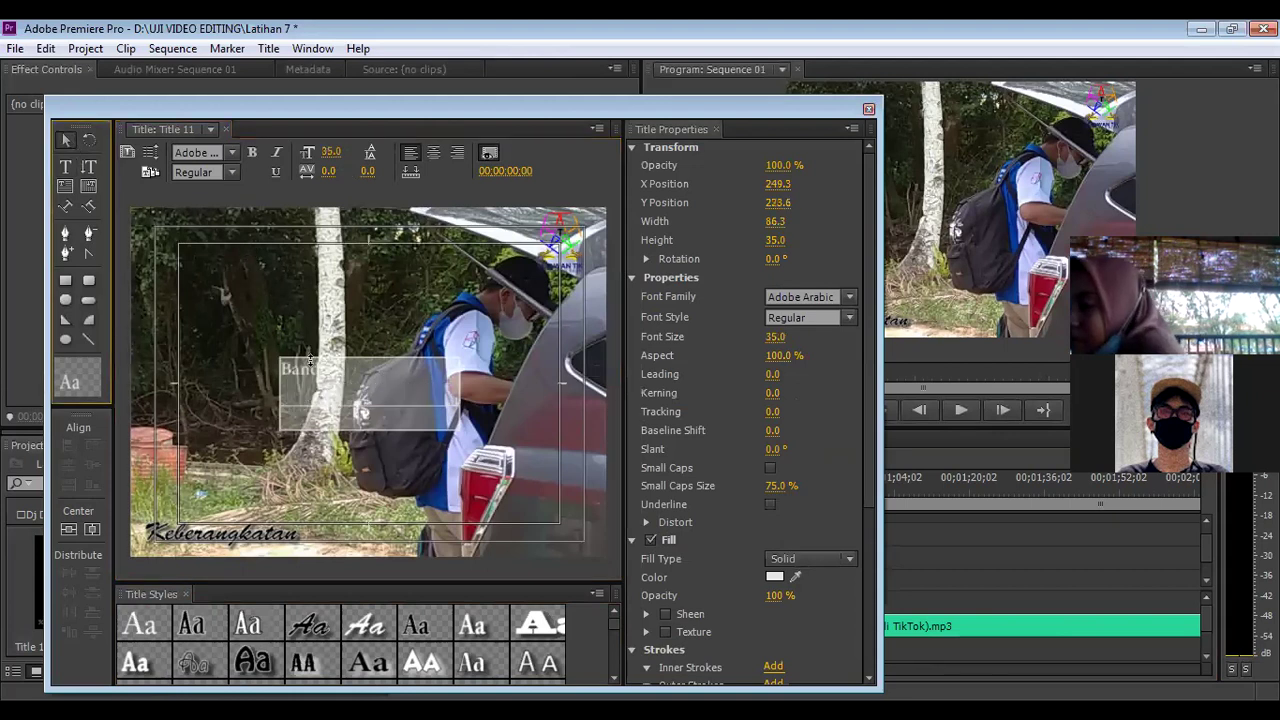
{"action": "left_click_drag", "start_coordinate": [393, 278], "coordinate": [138, 223]}
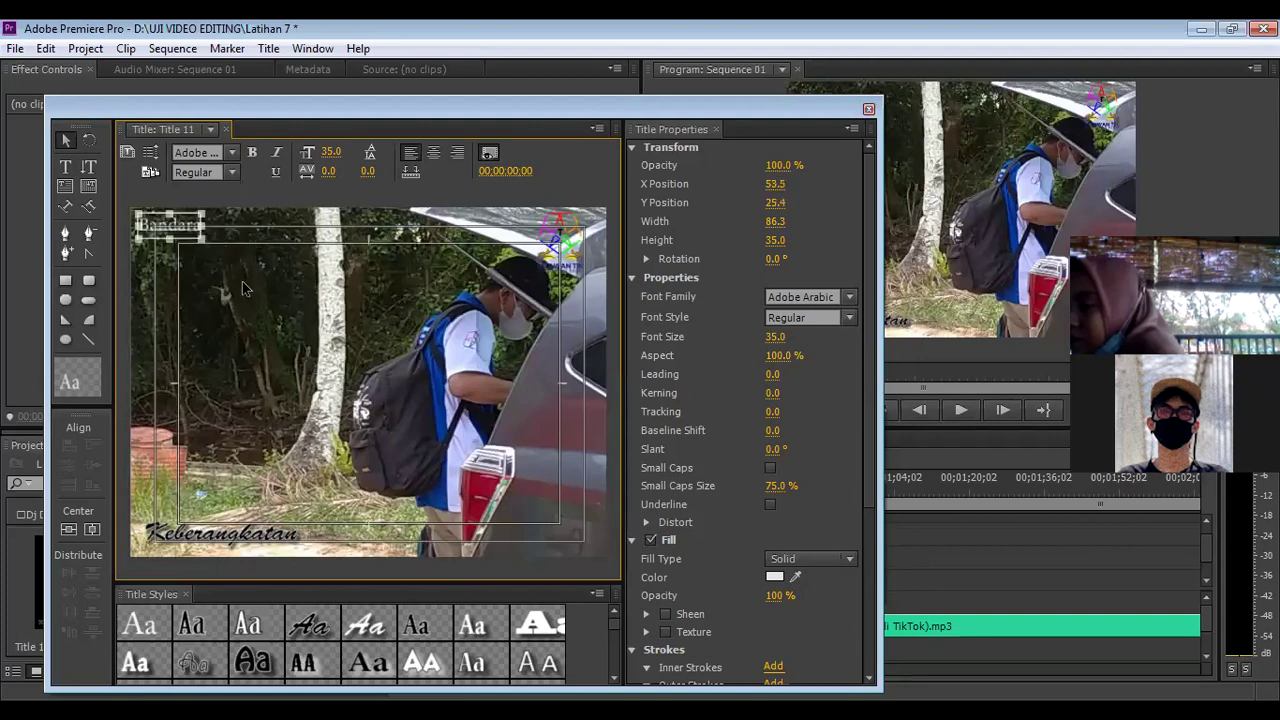
{"action": "left_click", "coordinate": [263, 537]}
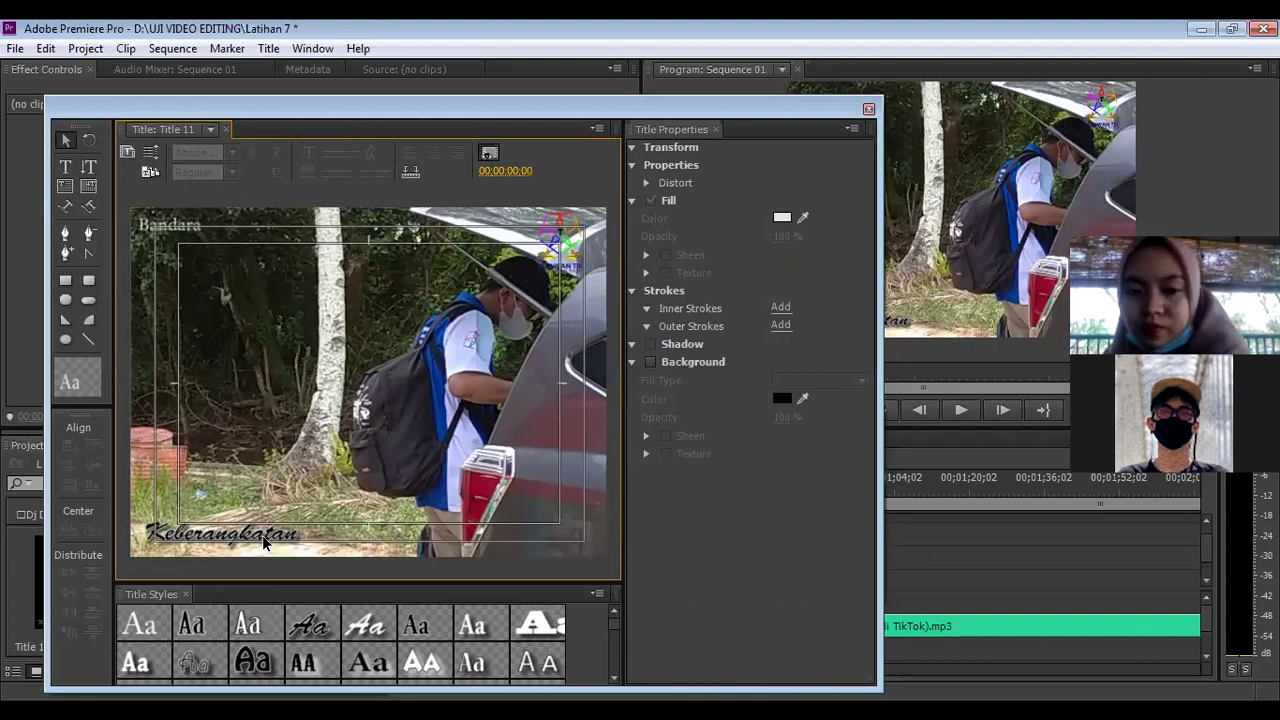
{"action": "left_click", "coordinate": [868, 112]}
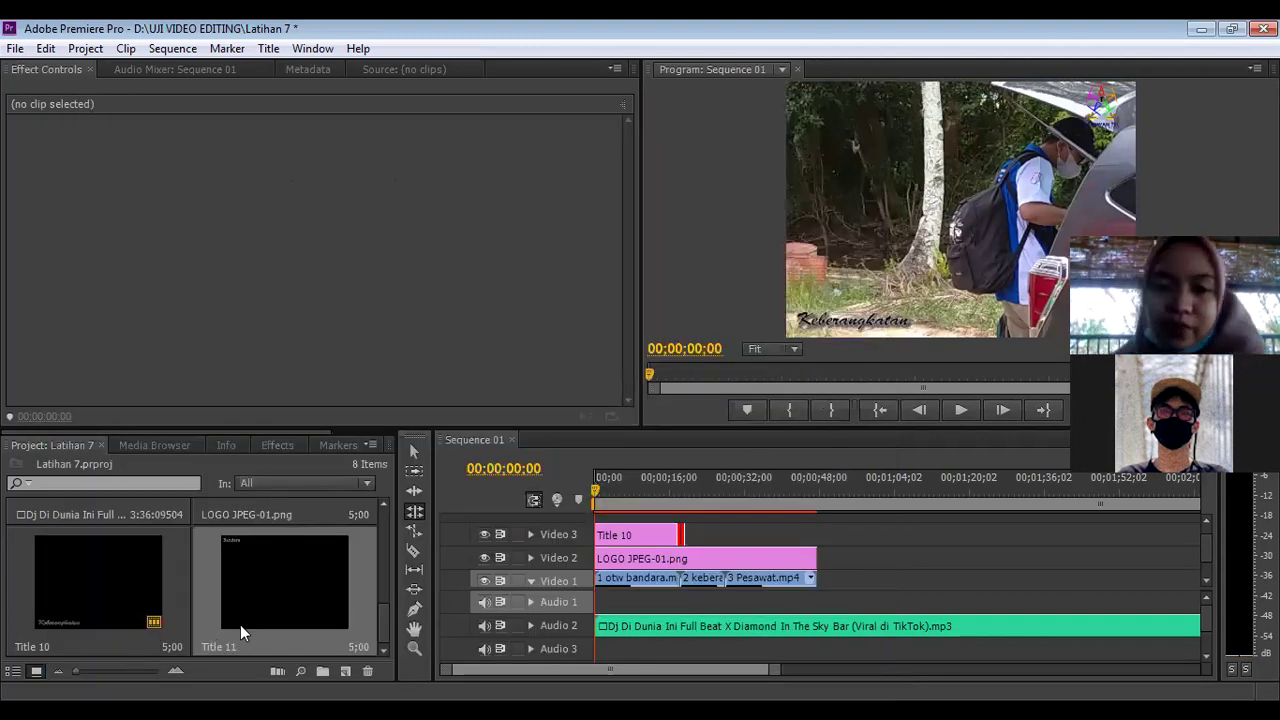
- Place Title 11 on Video 3 directly after Title 10 and extend it to the end of the second clip
{"action": "left_click_drag", "start_coordinate": [240, 632], "coordinate": [700, 543]}
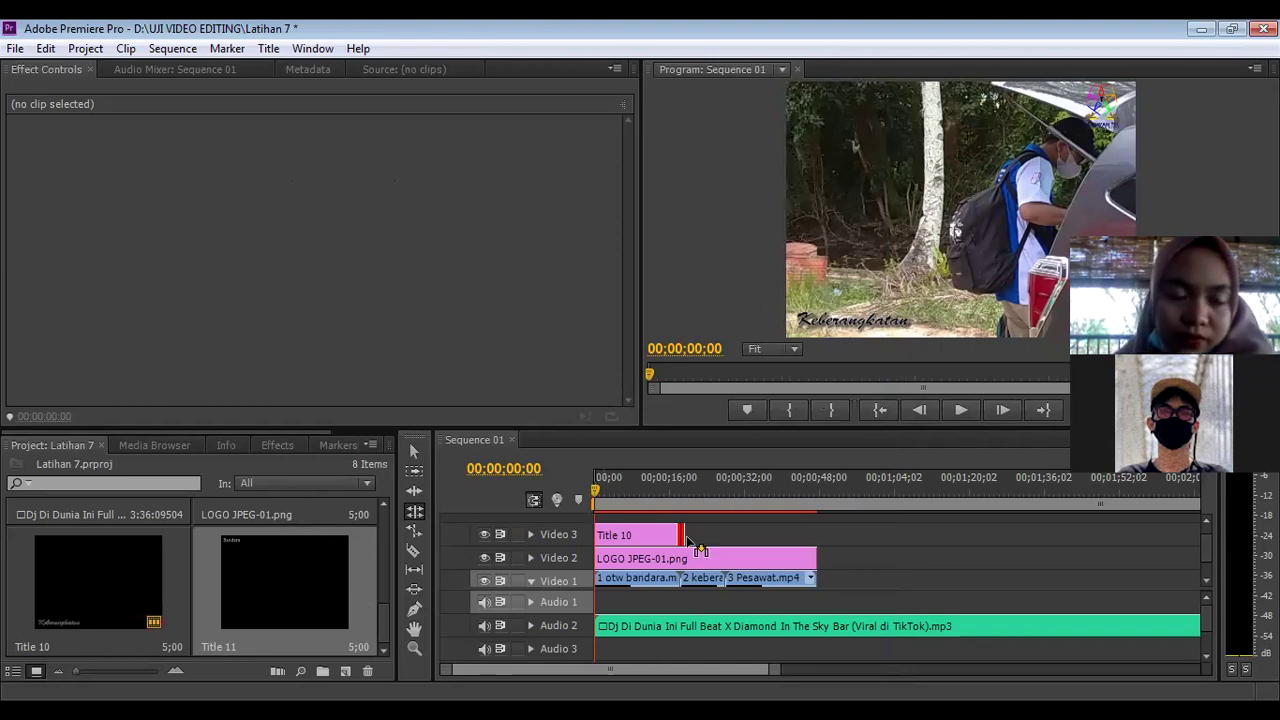
{"action": "left_click_drag", "start_coordinate": [683, 535], "coordinate": [409, 442]}
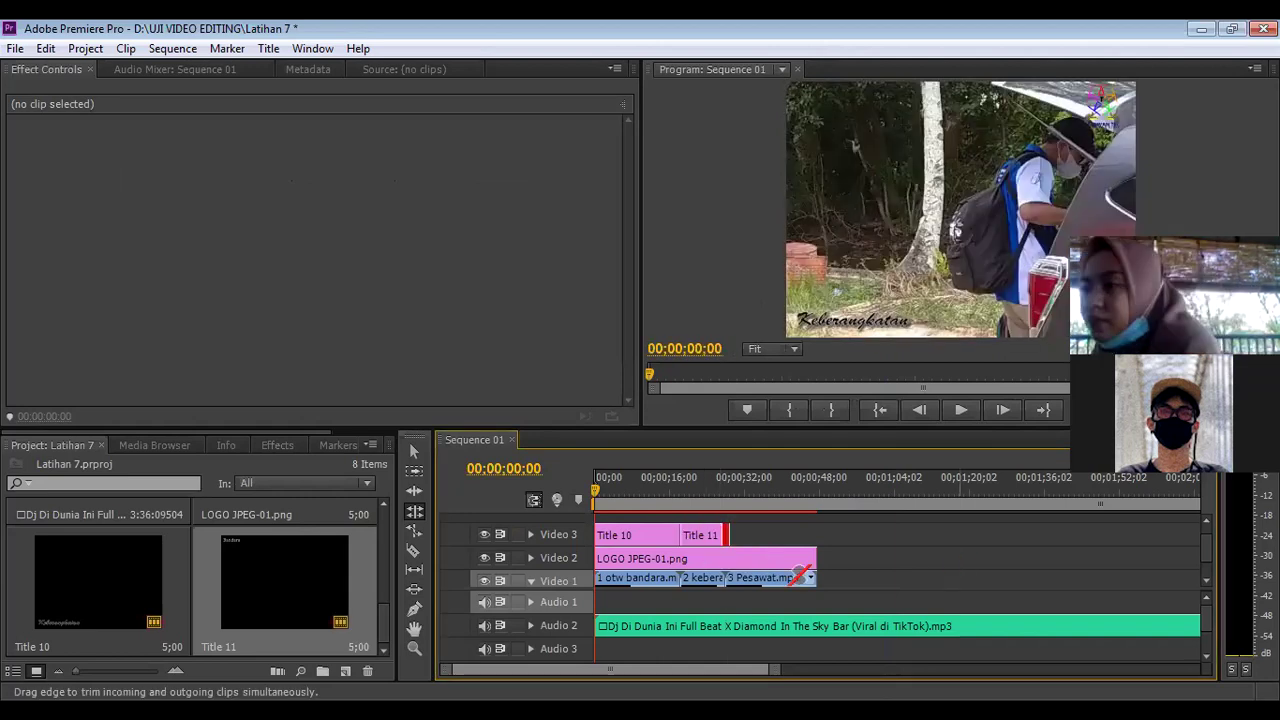
- Create a new 720 × 480 title named Title 12
{"action": "left_click", "coordinate": [16, 48]}
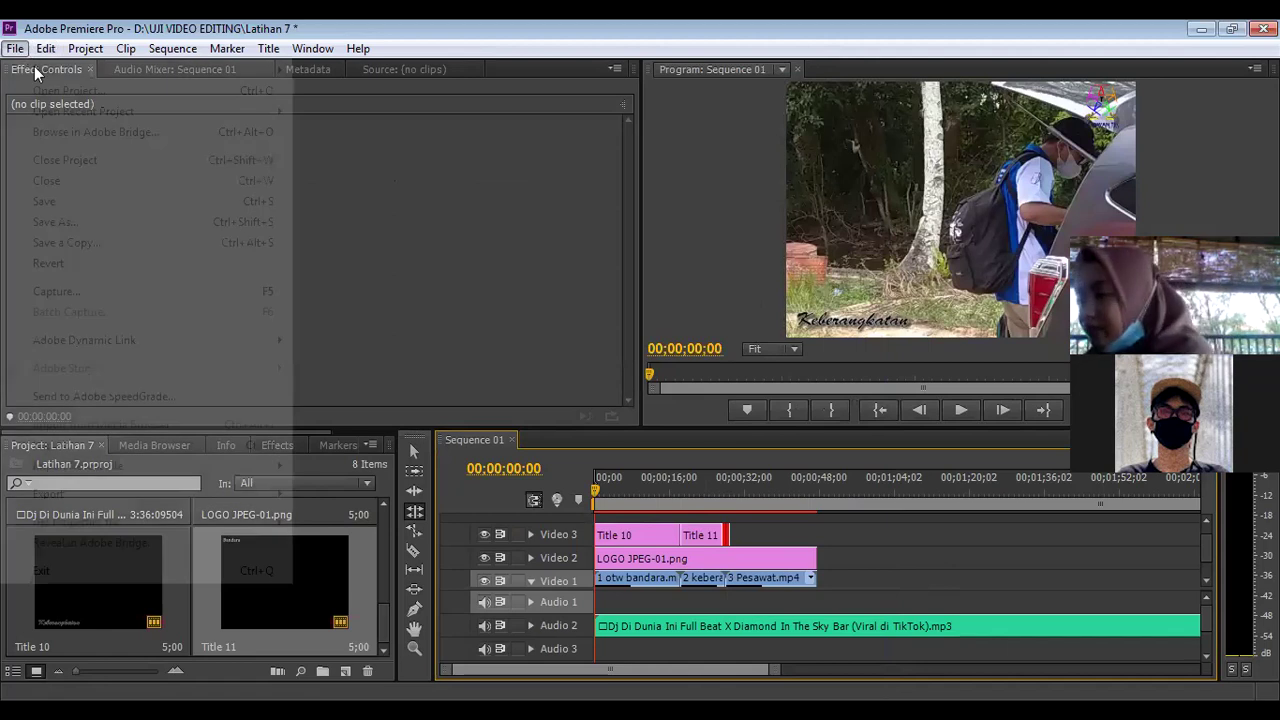
{"action": "mouse_move", "coordinate": [60, 70]}
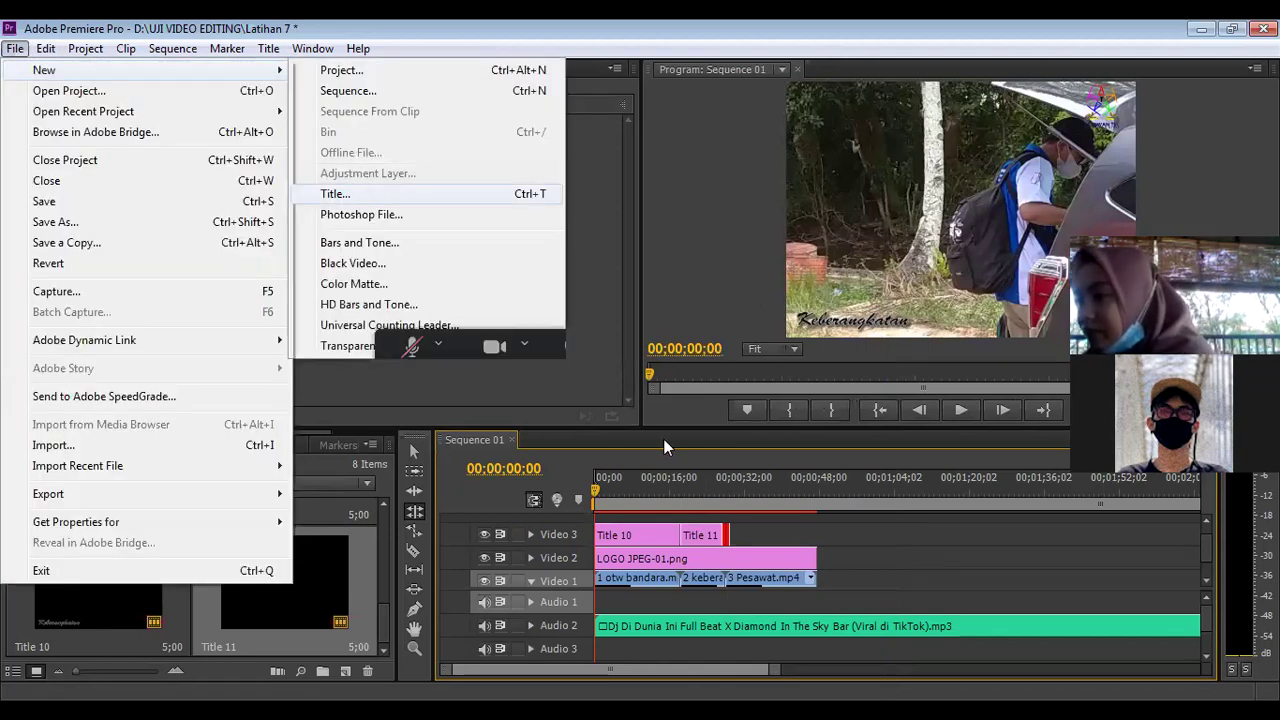
{"action": "left_click", "coordinate": [366, 198]}
{"action": "left_click", "coordinate": [650, 413]}
{"action": "key", "text": "BackSpace"}
{"action": "key", "text": "BackSpace"}
{"action": "type", "text": "12"}
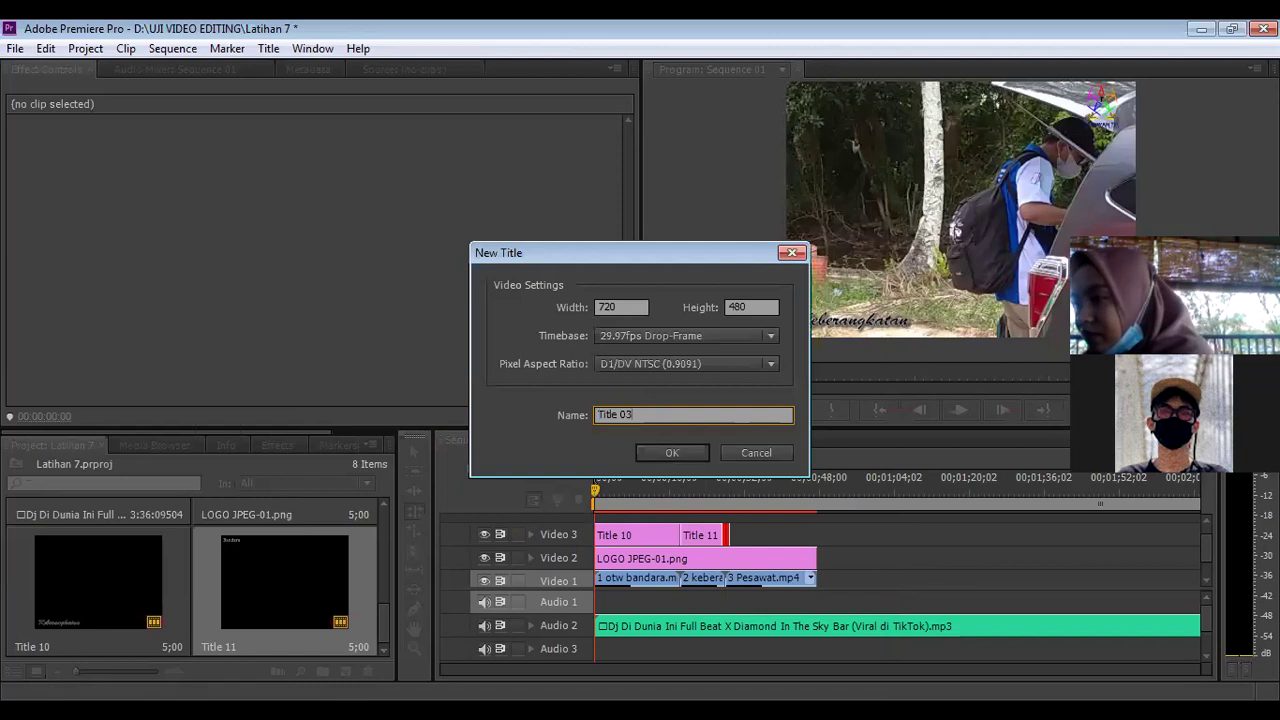
{"action": "left_click", "coordinate": [680, 454]}
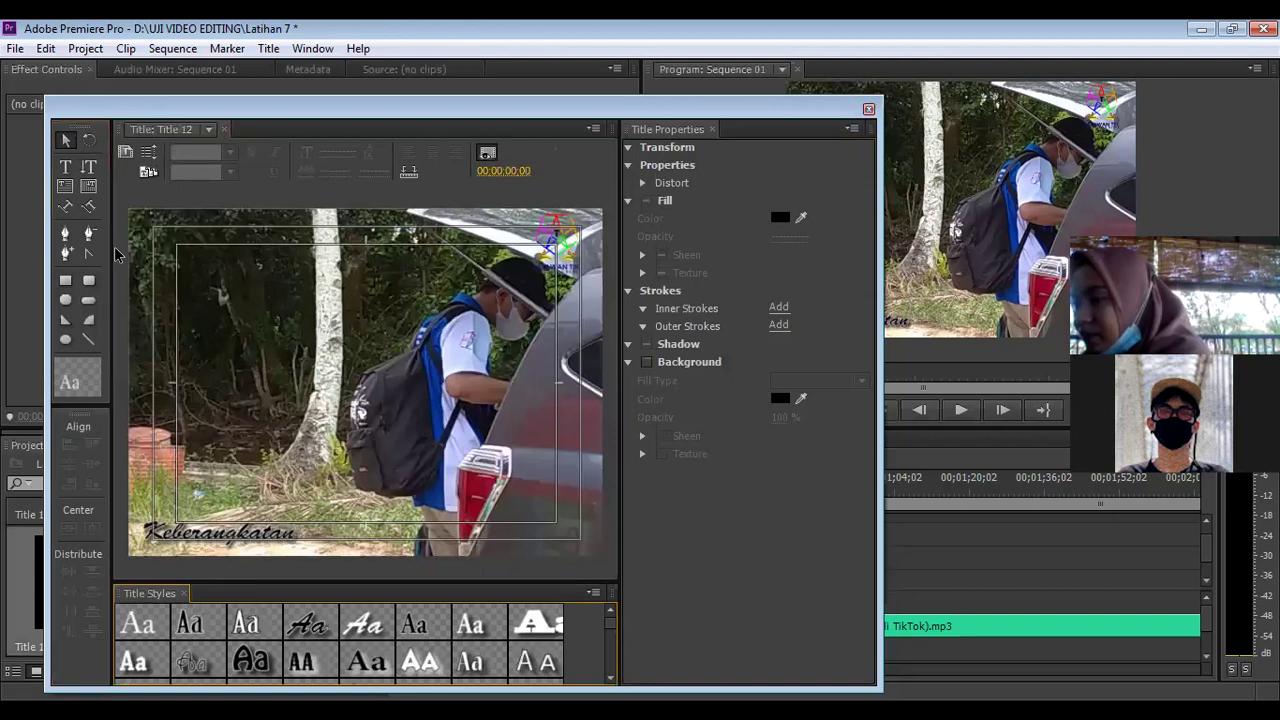
- Add the text Pesawat over the middle-left area of the title frame
{"action": "key", "text": "t"}
{"action": "left_click", "coordinate": [263, 342]}
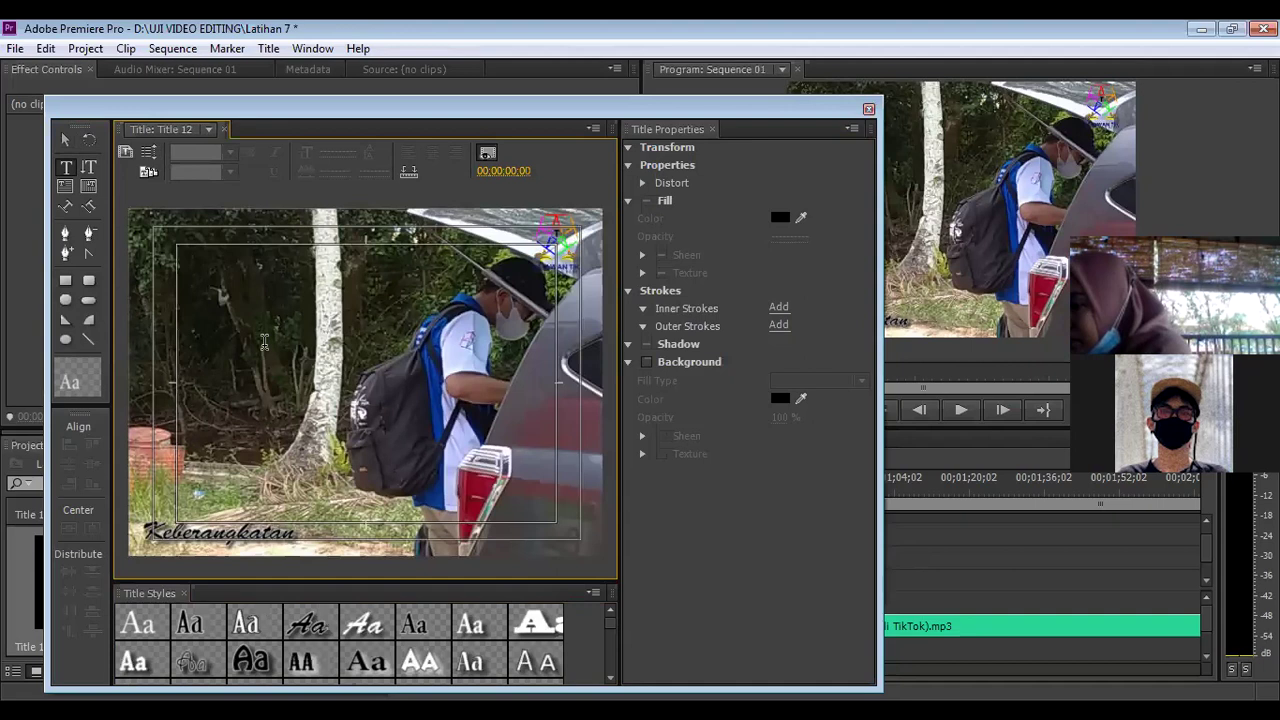
{"action": "type", "text": "Pe "}
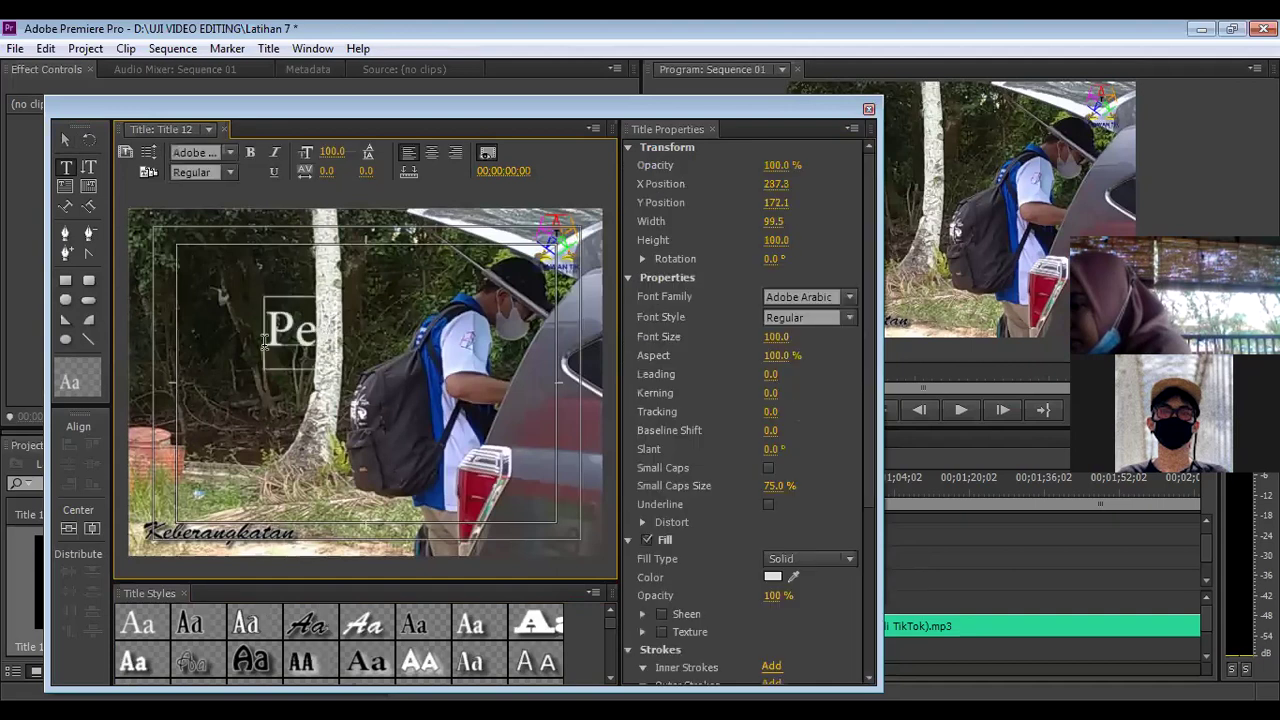
{"action": "type", "text": "wa"}
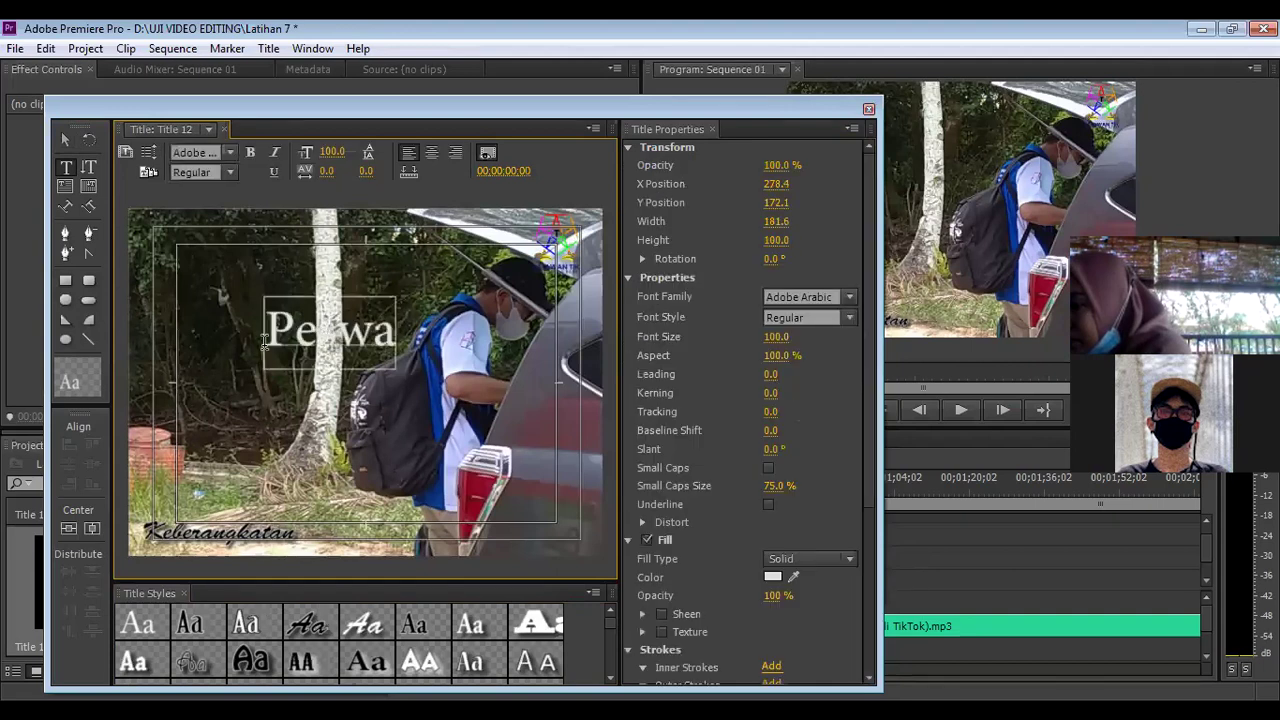
{"action": "key", "text": "BackSpace"}
{"action": "key", "text": "BackSpace"}
{"action": "key", "text": "BackSpace"}
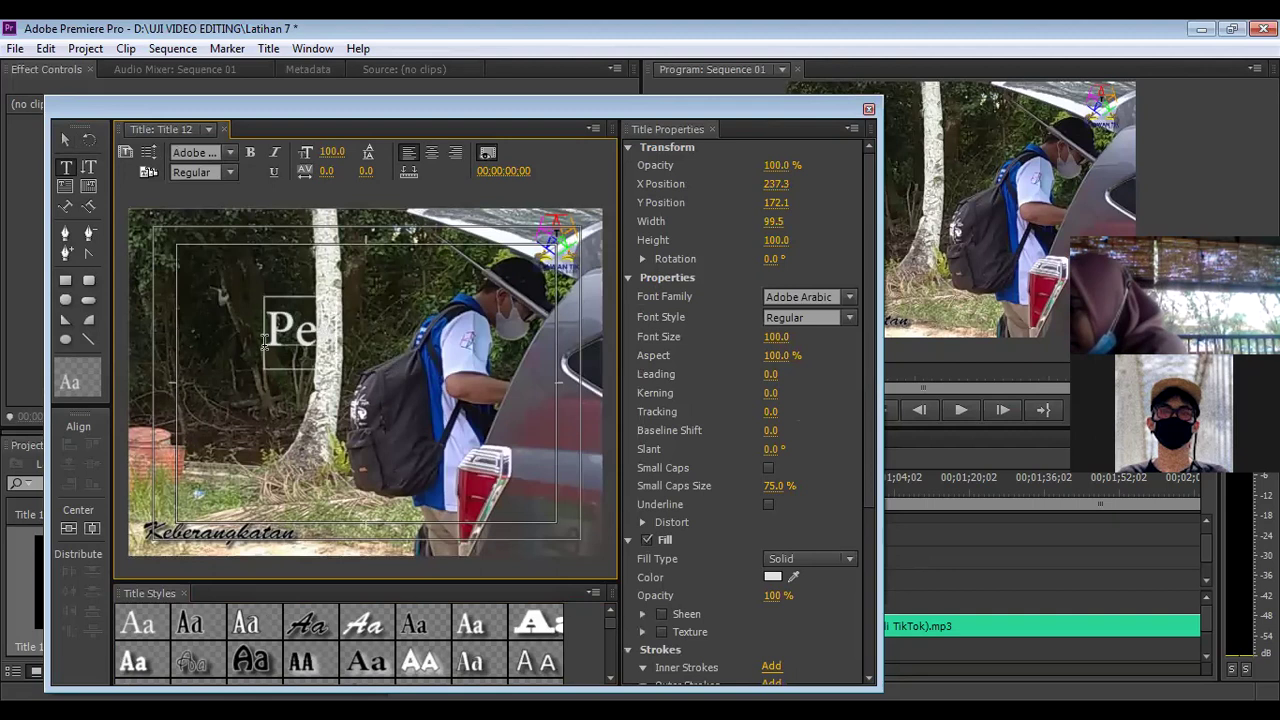
{"action": "type", "text": "rawat"}
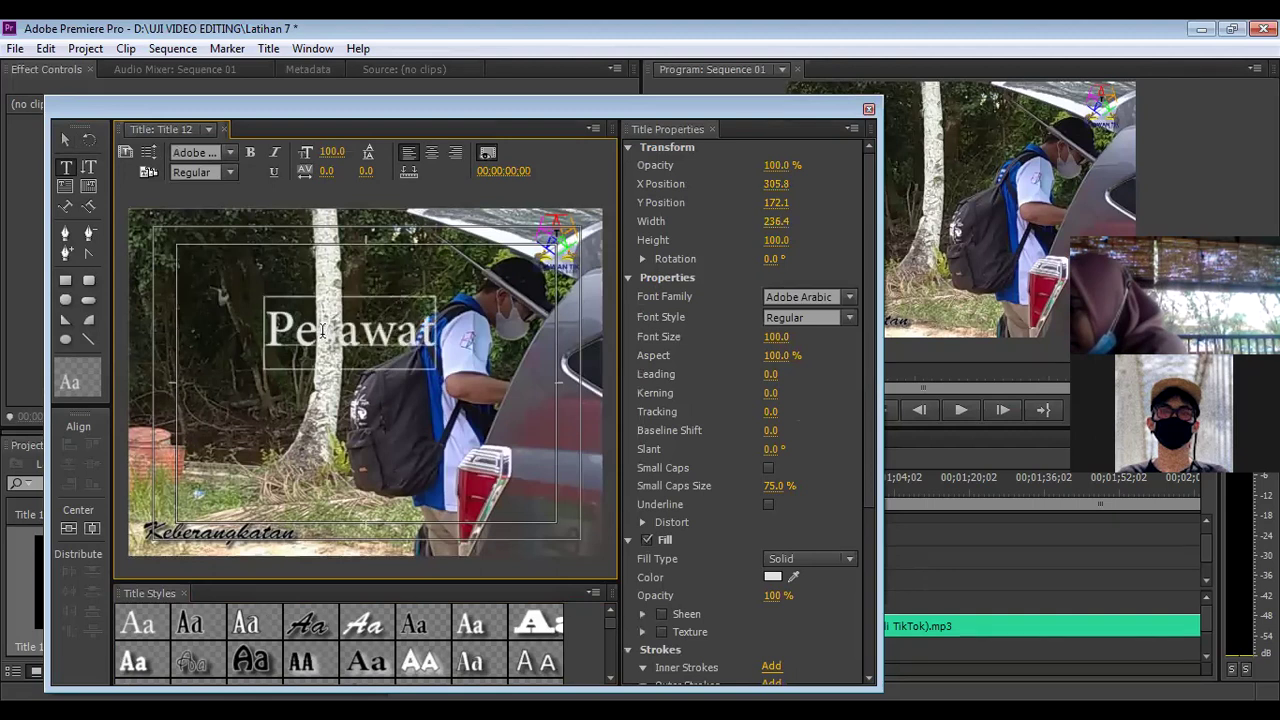
- Set the Pesawat text's font size to 50, centre it vertically in the frame, and close the title editor
{"action": "left_click", "coordinate": [333, 151]}
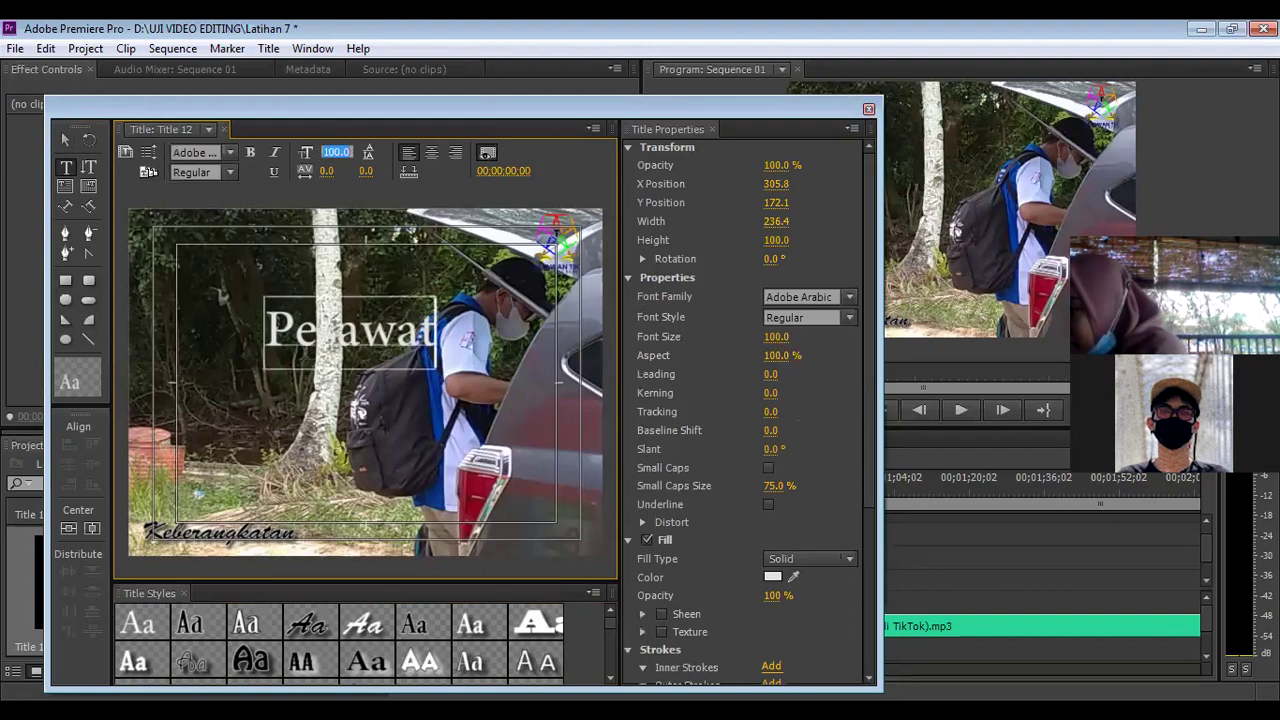
{"action": "type", "text": "50"}
{"action": "key", "text": "Return"}
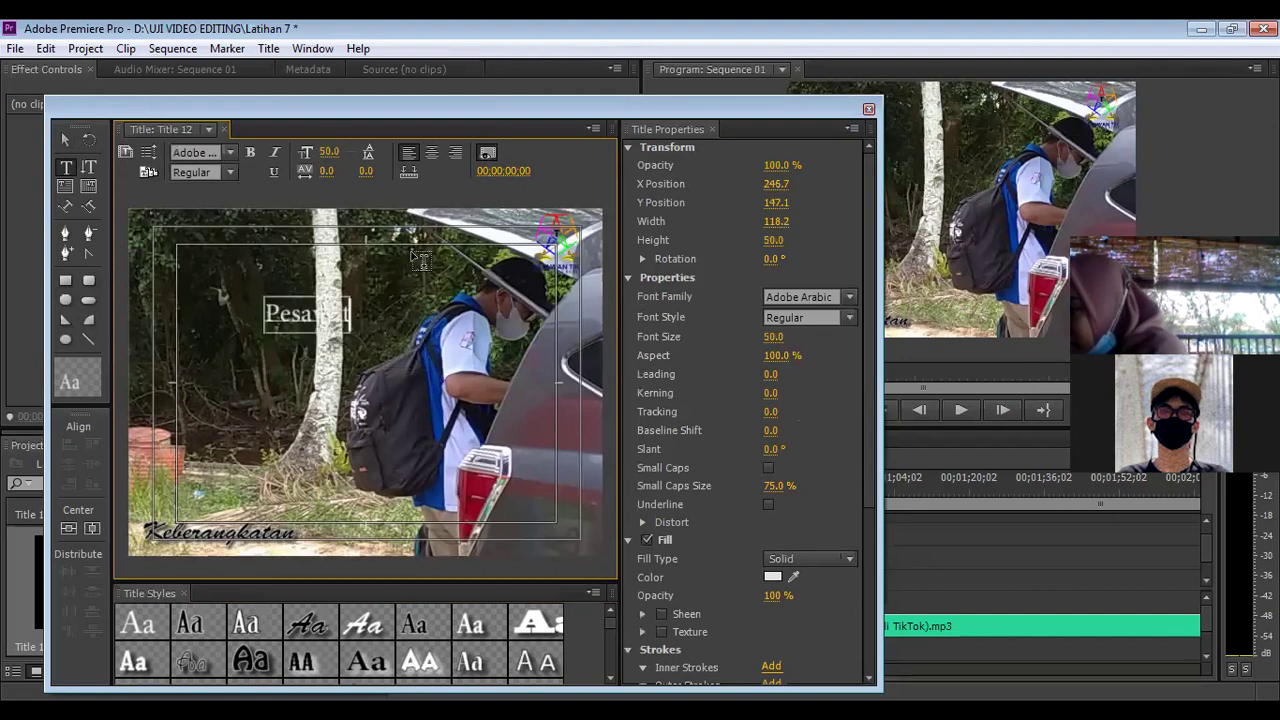
{"action": "left_click", "coordinate": [67, 530]}
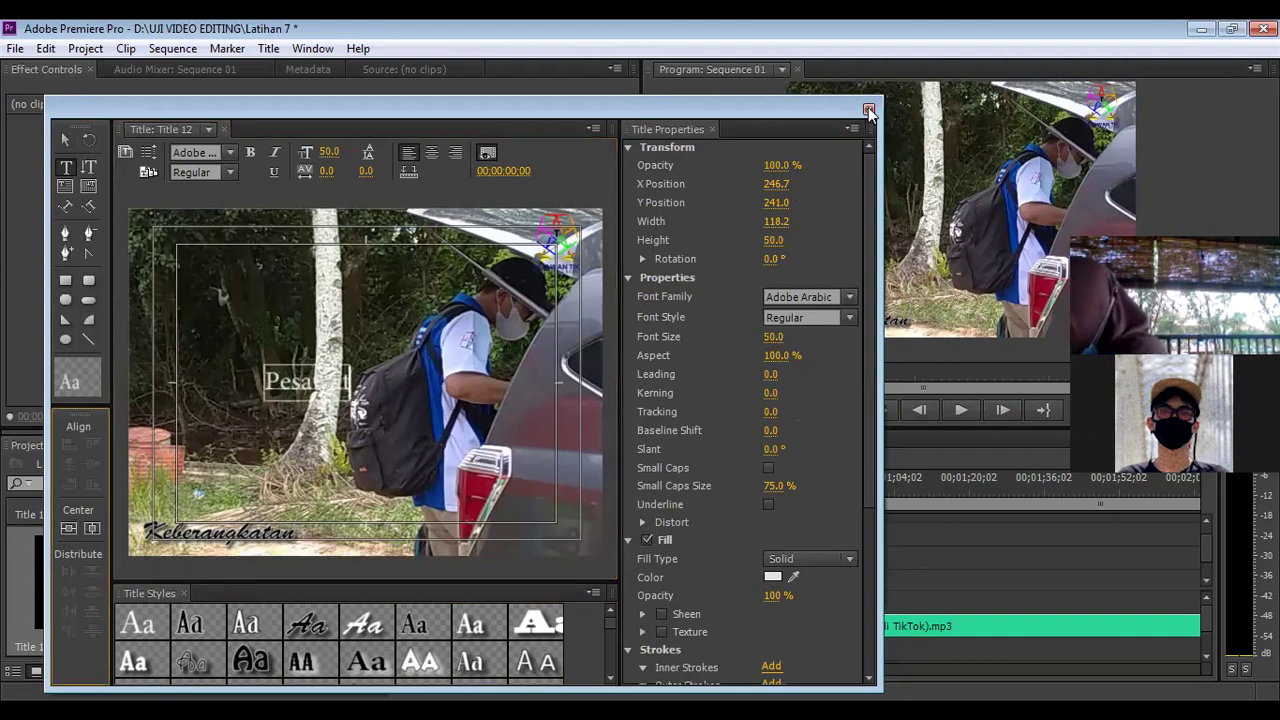
{"action": "key", "text": "ctrl+w"}
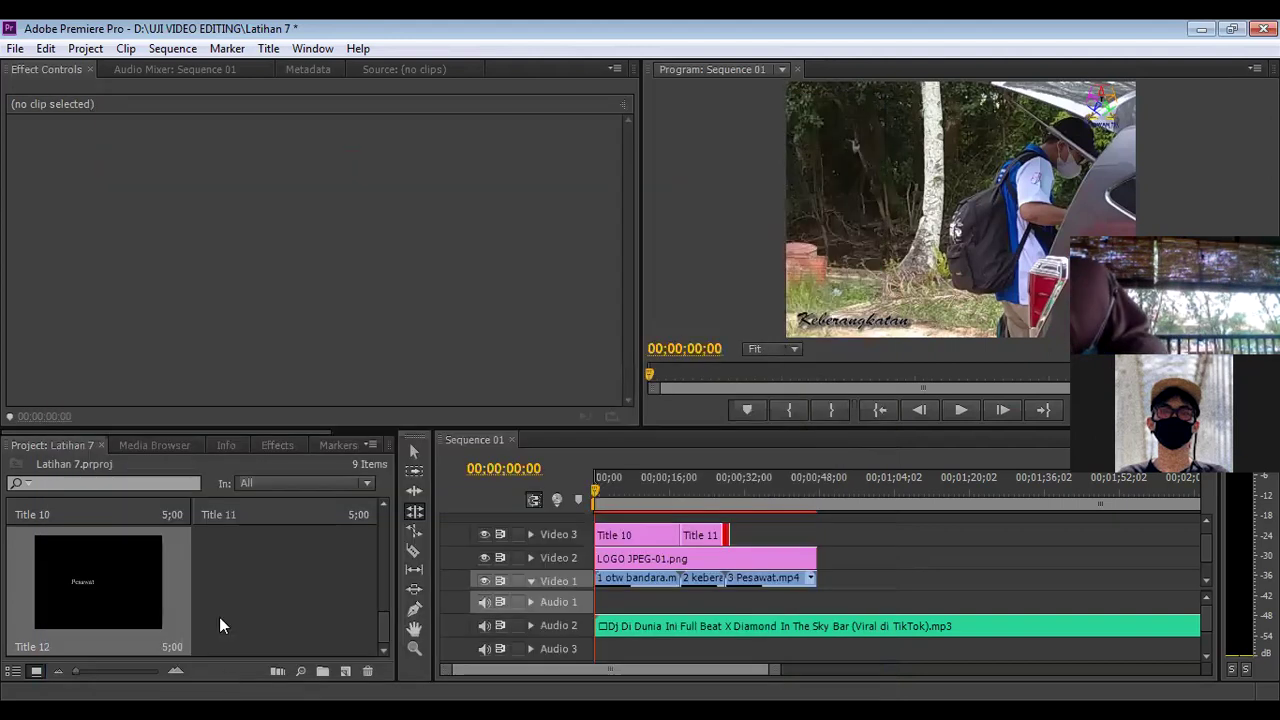
{"action": "left_click", "coordinate": [383, 605]}
{"action": "scroll", "coordinate": [383, 605], "scroll_direction": "down", "scroll_amount": 1}
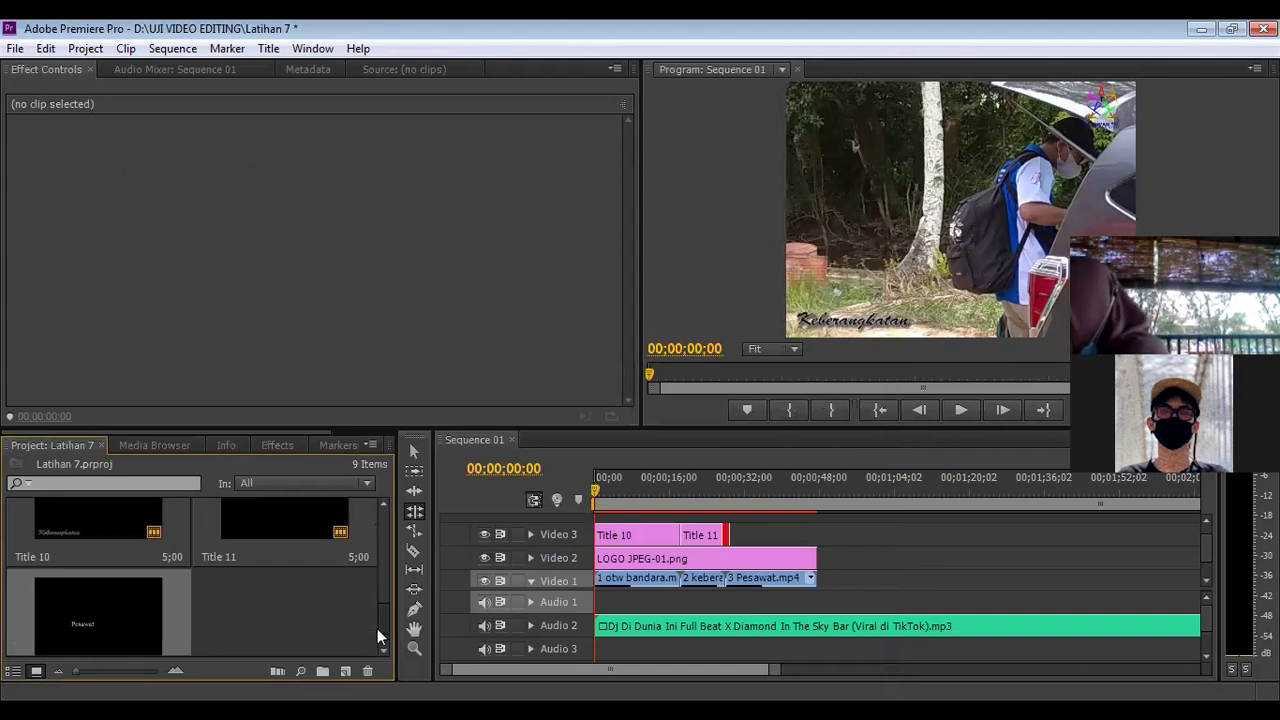
{"action": "scroll", "coordinate": [377, 628], "scroll_direction": "down", "scroll_amount": 1}
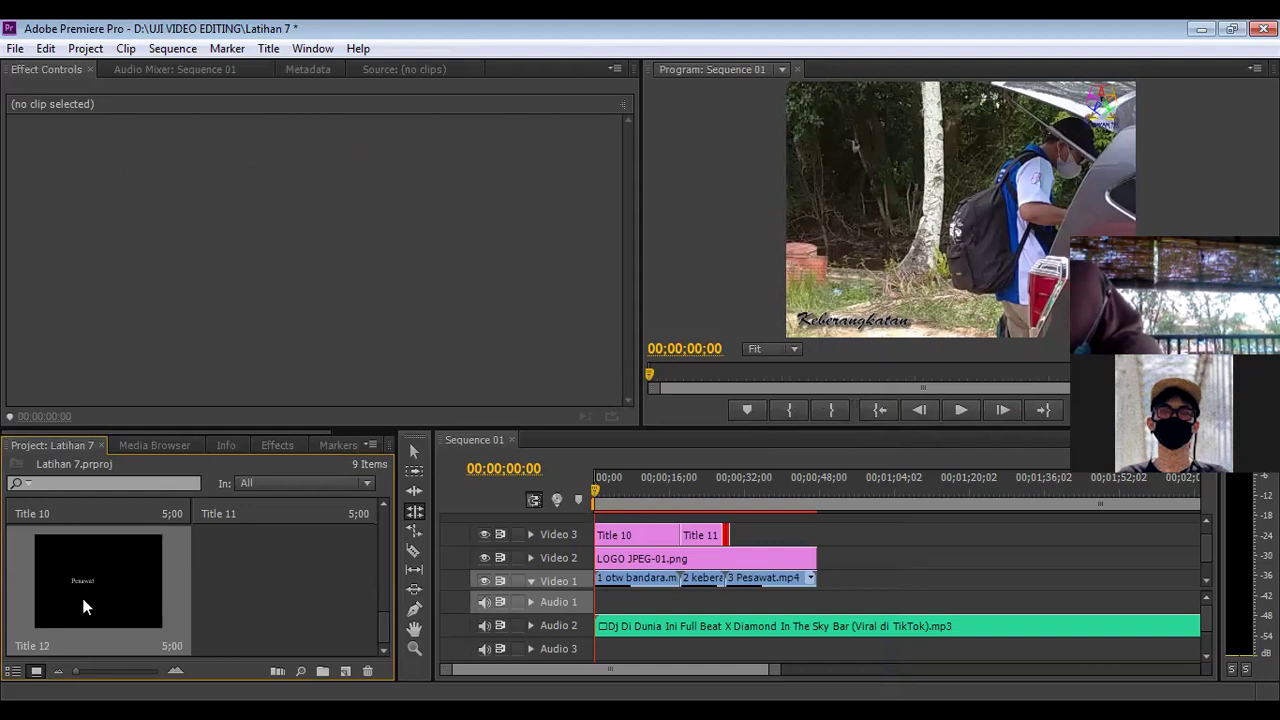
{"action": "left_click_drag", "start_coordinate": [686, 566], "coordinate": [758, 534]}
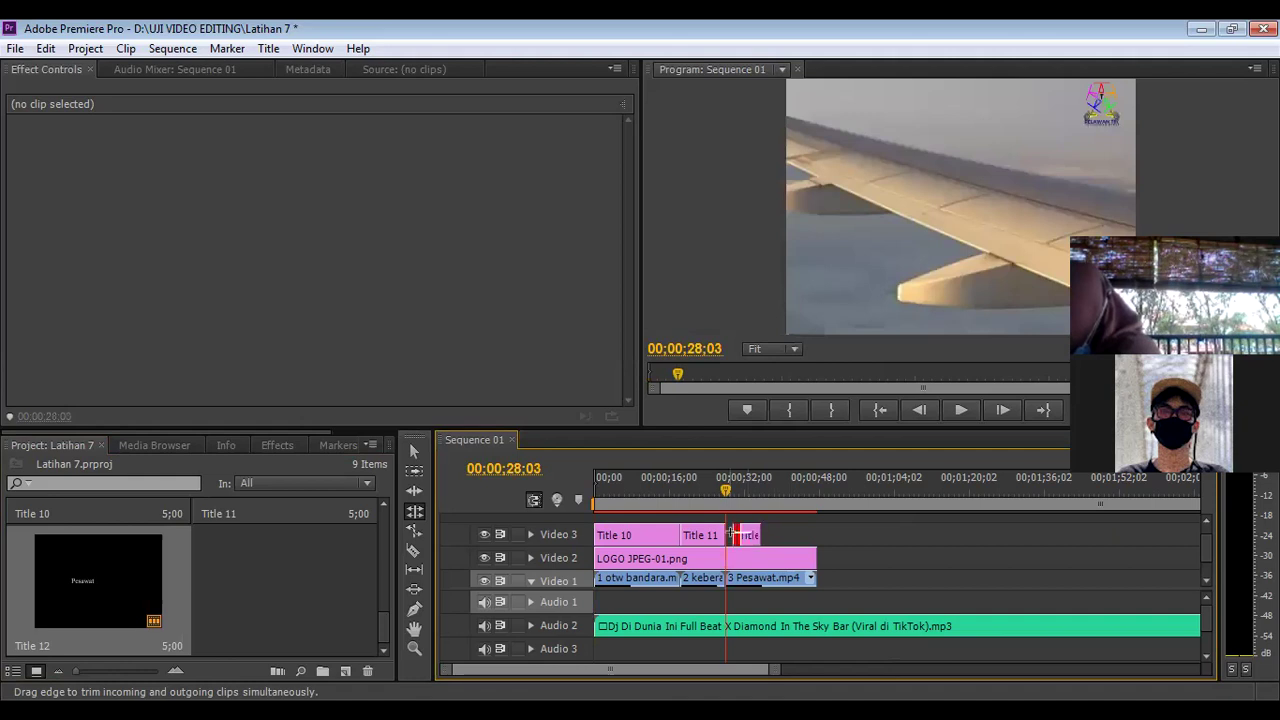
{"action": "left_click", "coordinate": [736, 534]}
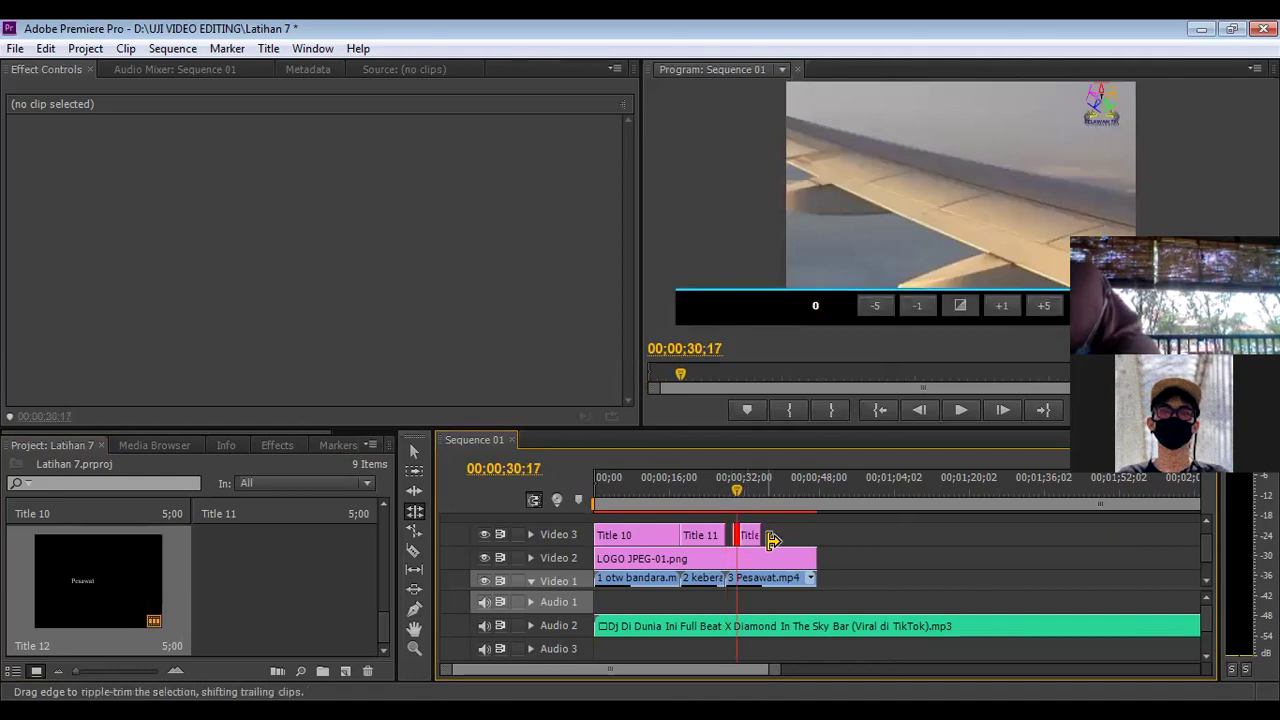
{"action": "key", "text": "Delete"}
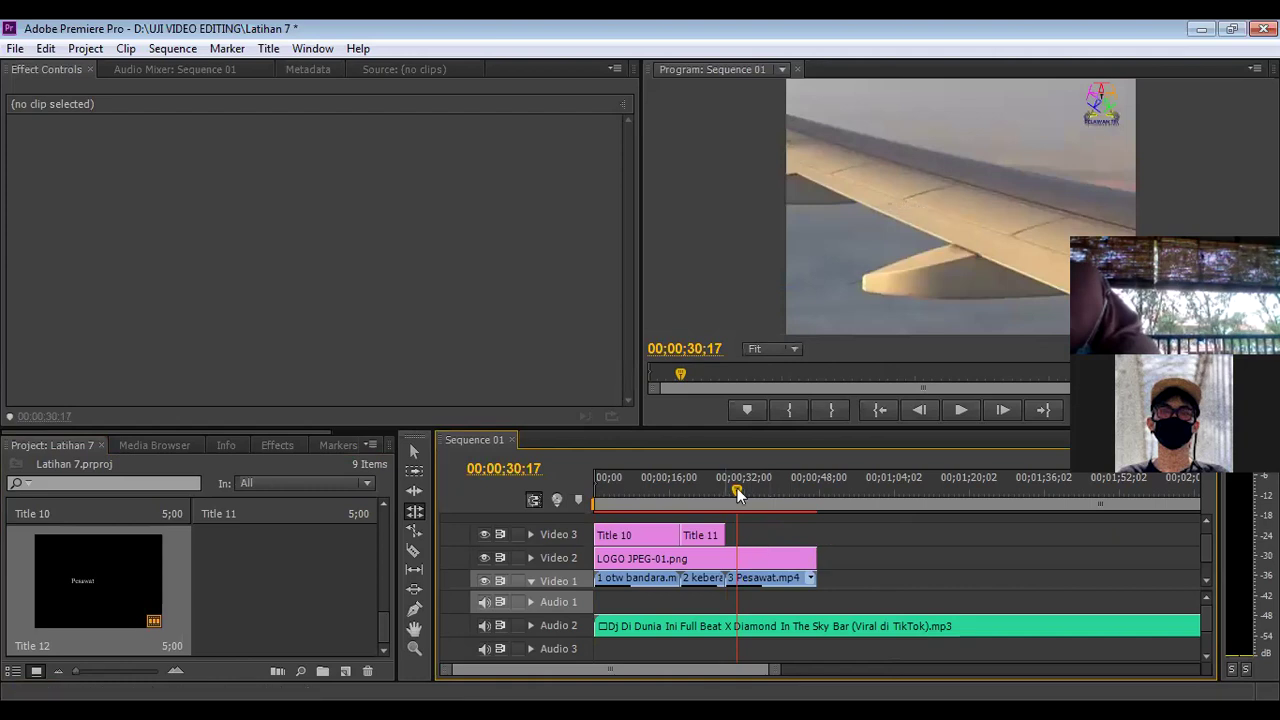
- Place Title 12 on Video 3 directly after Title 11 and extend it to the end of the 3 Pesawat.mp4 clip
{"action": "left_click_drag", "start_coordinate": [737, 488], "coordinate": [695, 491]}
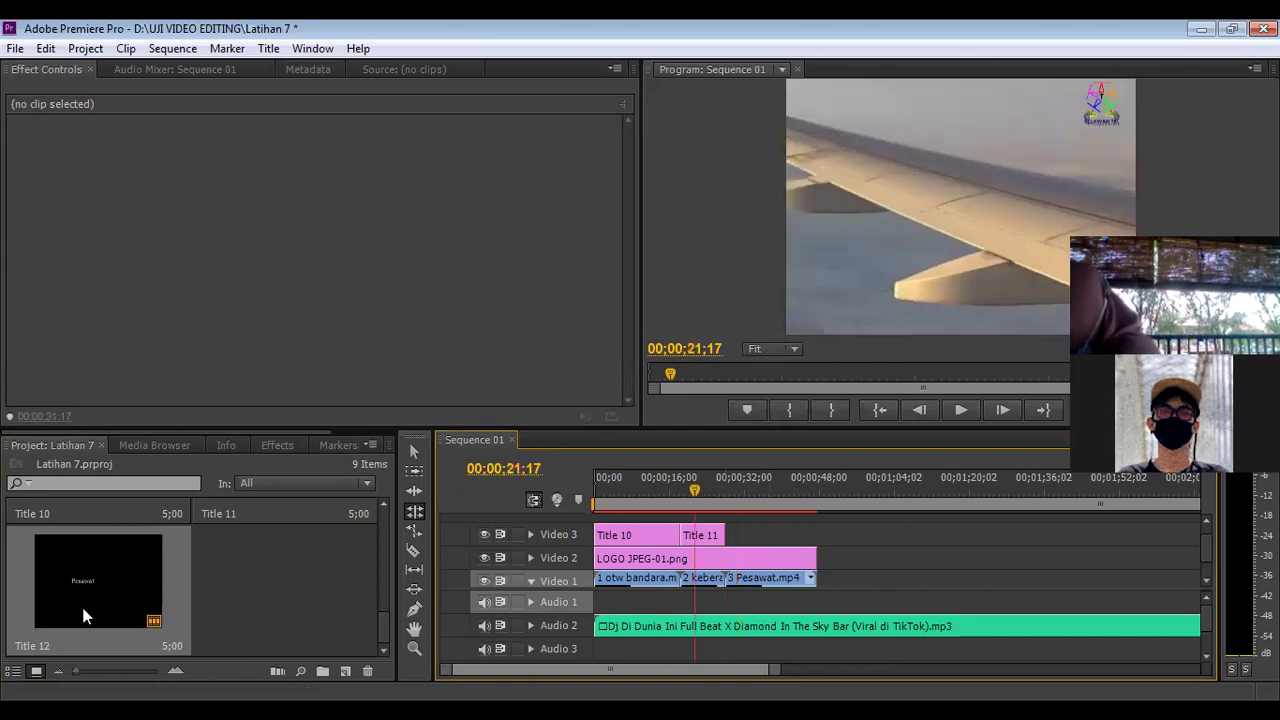
{"action": "left_click_drag", "start_coordinate": [84, 617], "coordinate": [737, 552]}
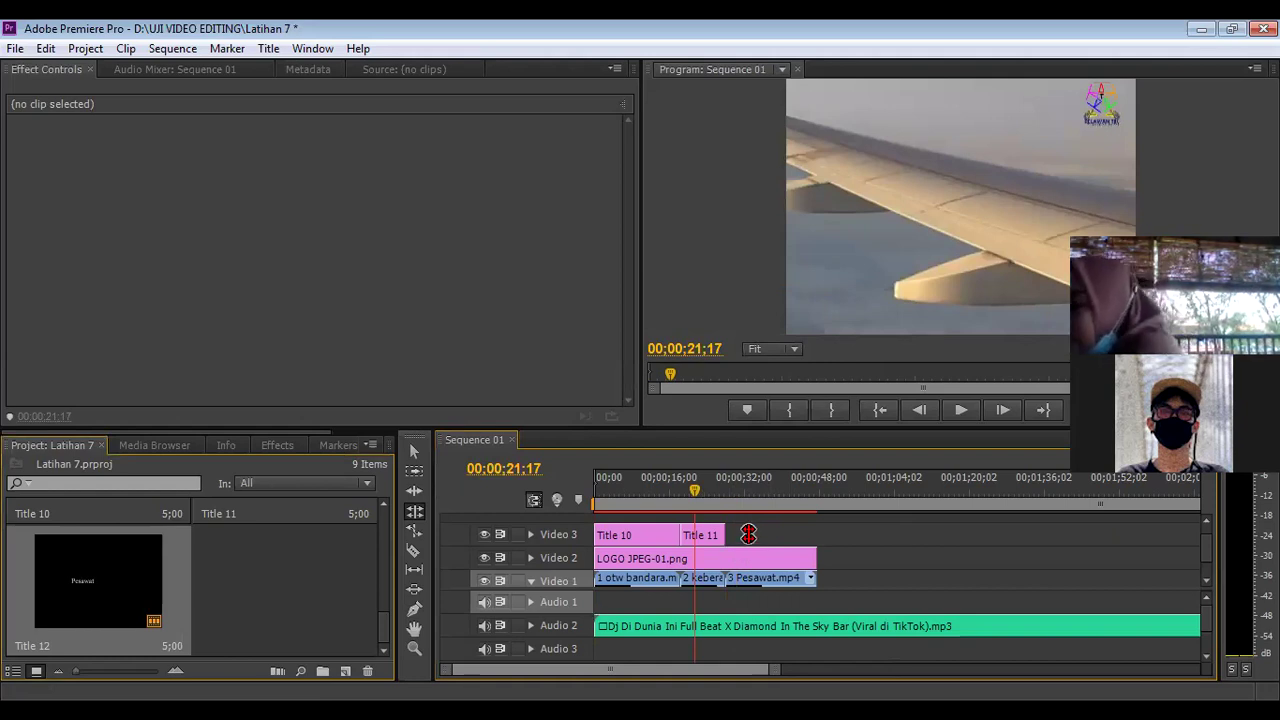
{"action": "left_click_drag", "start_coordinate": [748, 535], "coordinate": [859, 557]}
- Play the sequence from its start to review the titles over the three clips
{"action": "key", "text": "Home"}
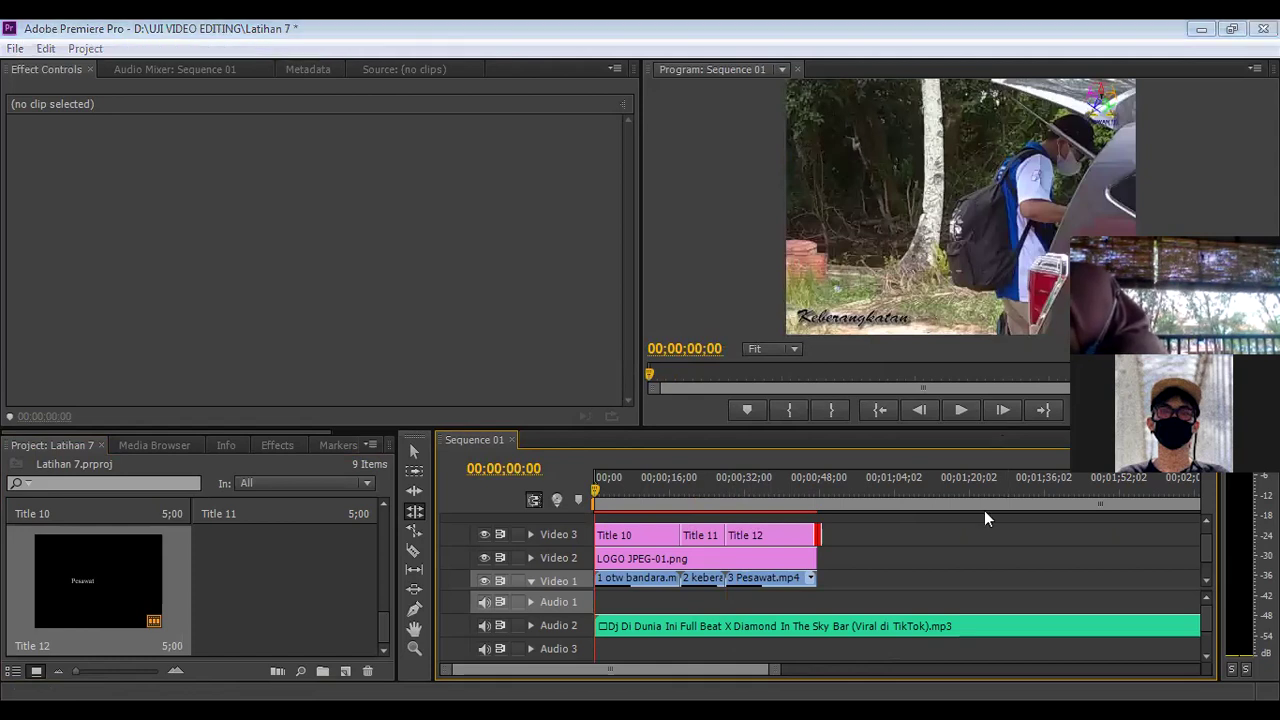
{"action": "left_click", "coordinate": [967, 411]}
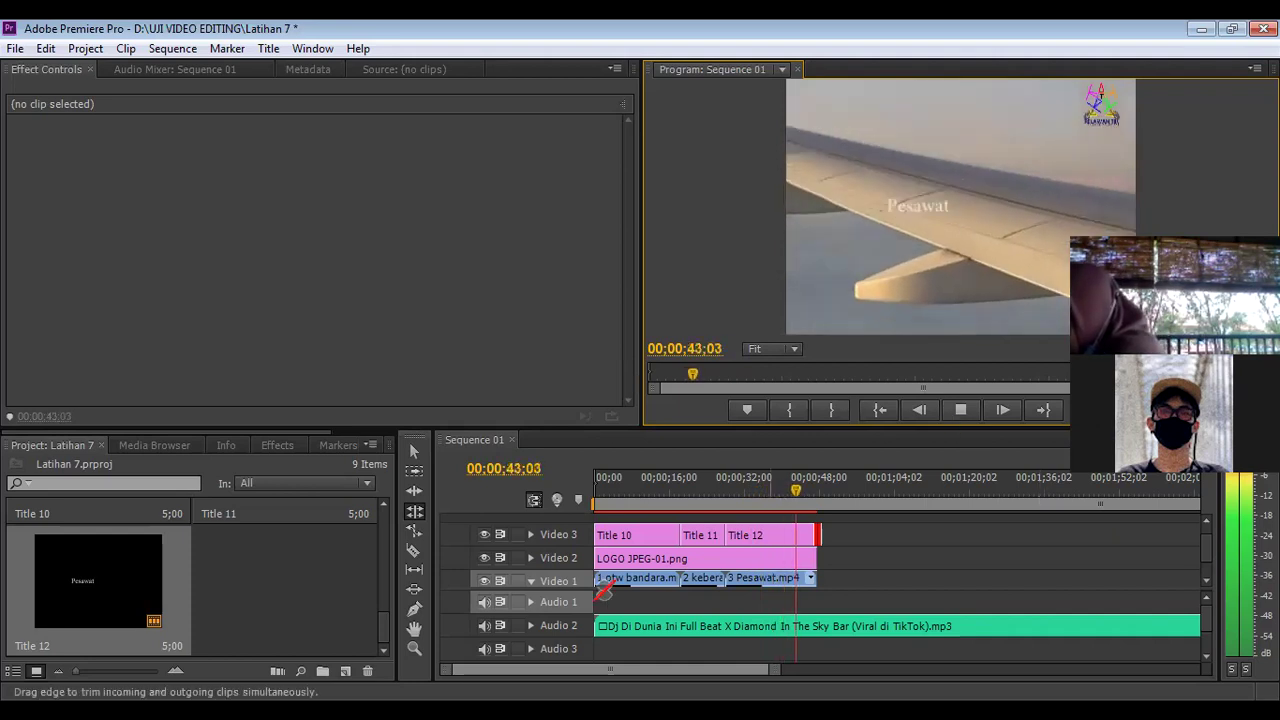
- Stop the playback, return to the start of the sequence, and mark the In point at 00;00;00;00
{"action": "left_click", "coordinate": [958, 410]}
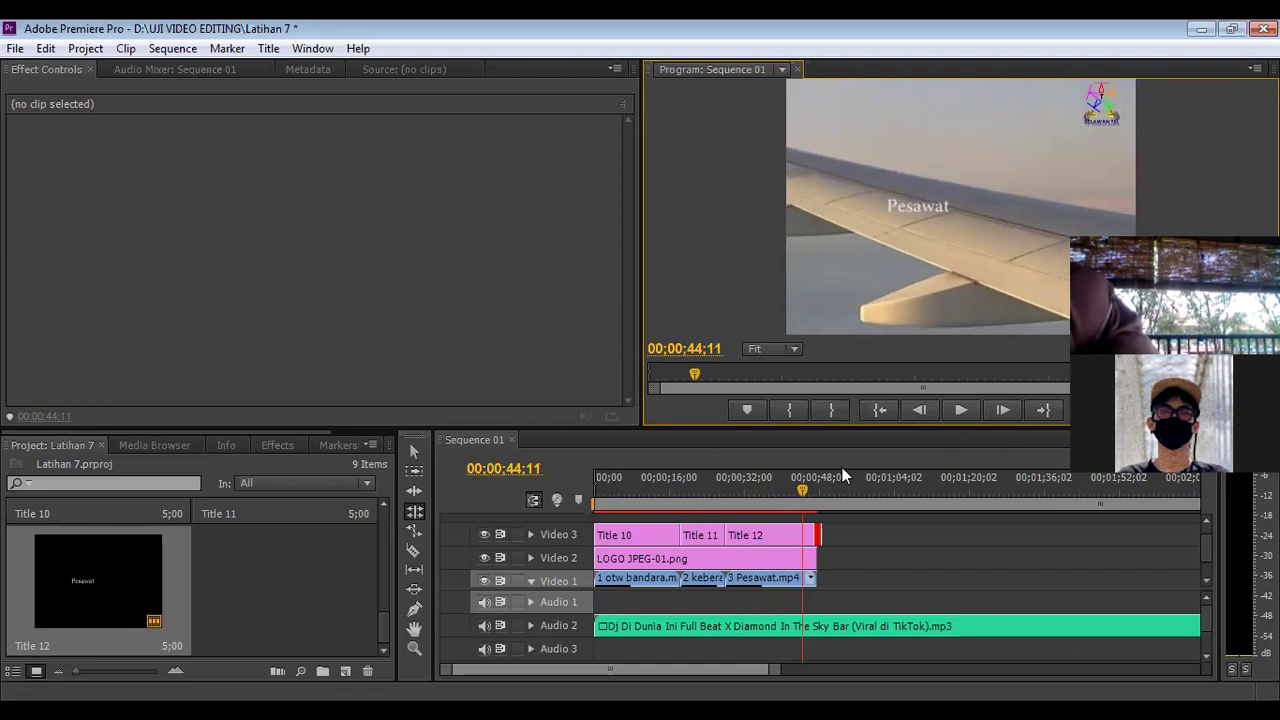
{"action": "left_click", "coordinate": [806, 498]}
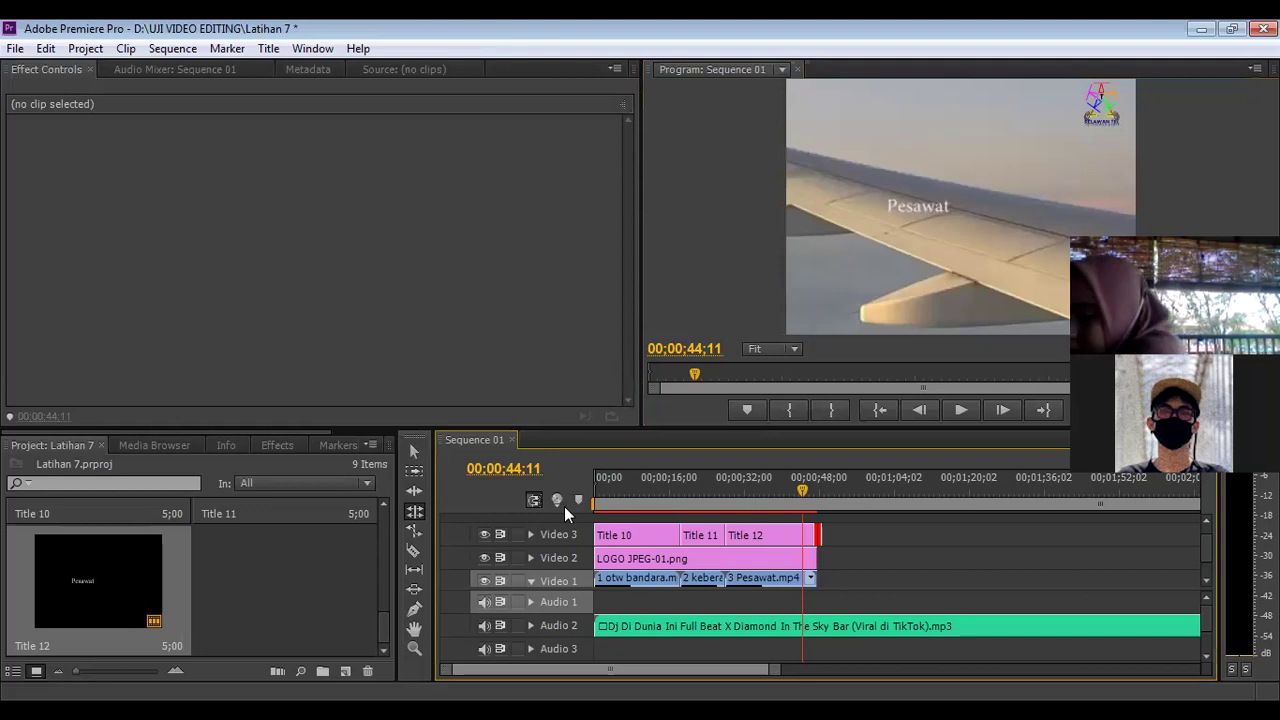
{"action": "key", "text": "Home"}
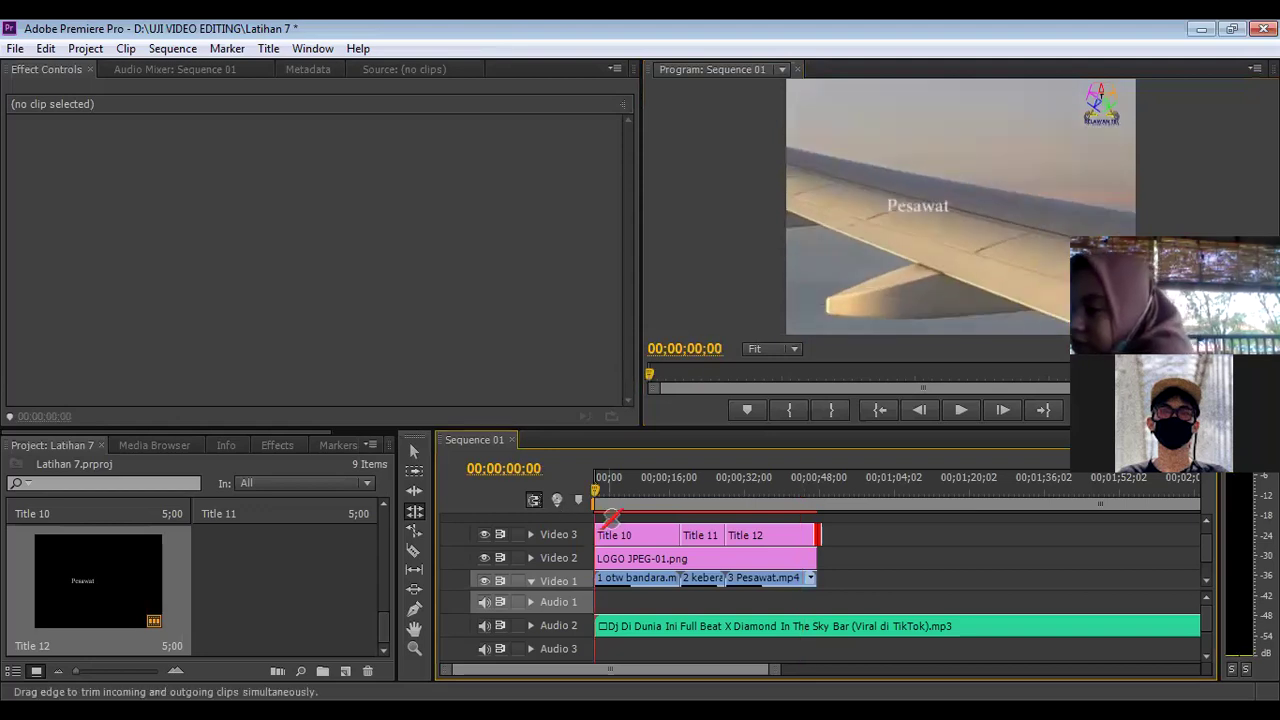
{"action": "right_click", "coordinate": [930, 270]}
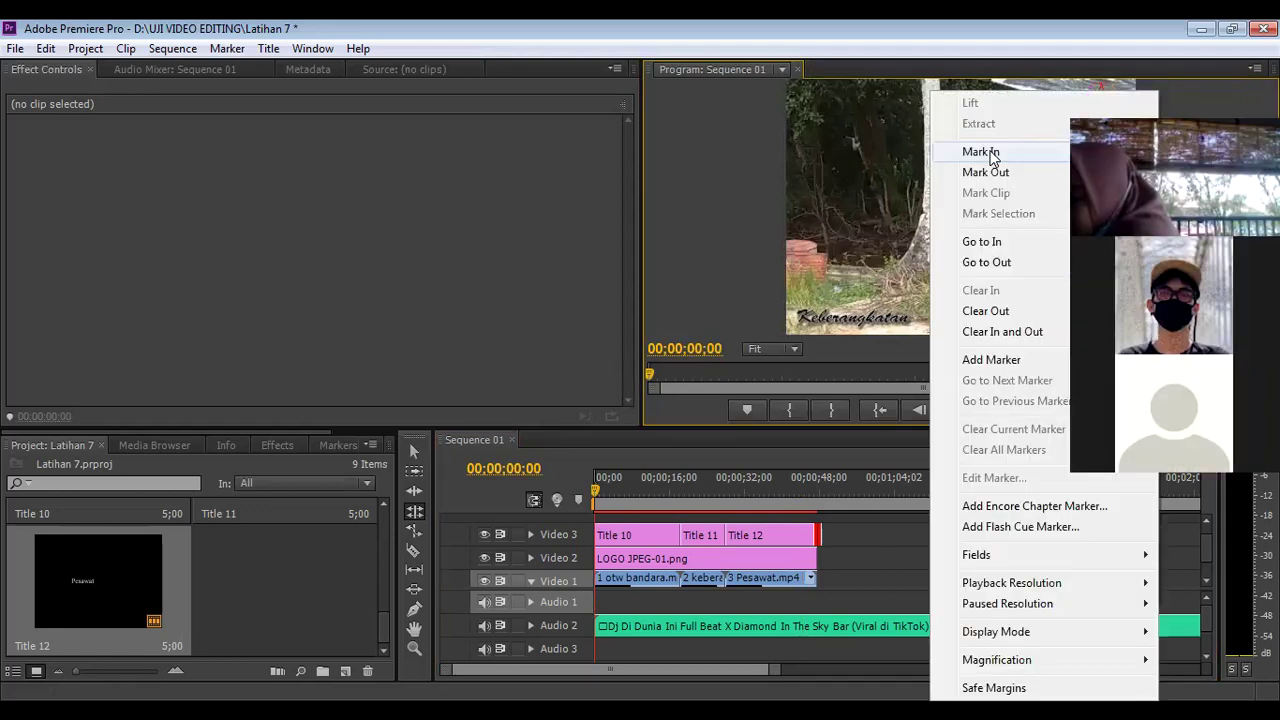
{"action": "left_click", "coordinate": [990, 152]}
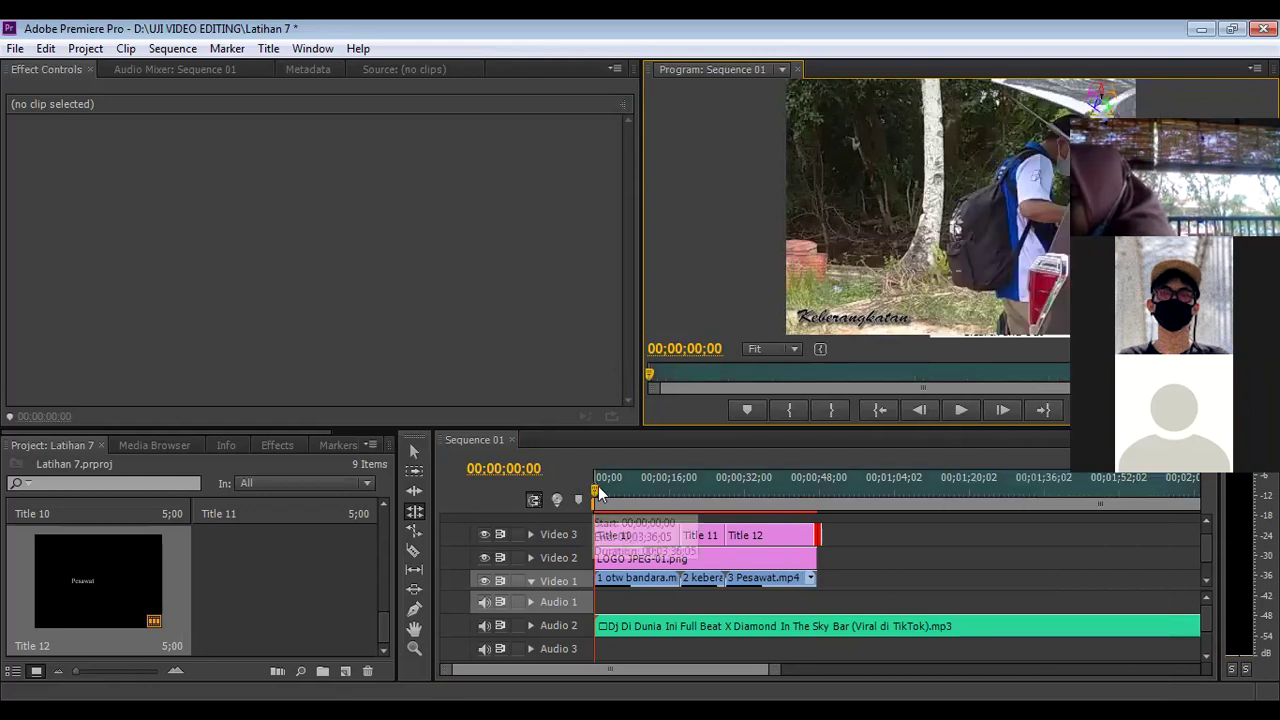
- Mark the sequence's Out point at 00;00;47;11, where the 3 Pesawat.mp4 clip ends
{"action": "left_click", "coordinate": [656, 497]}
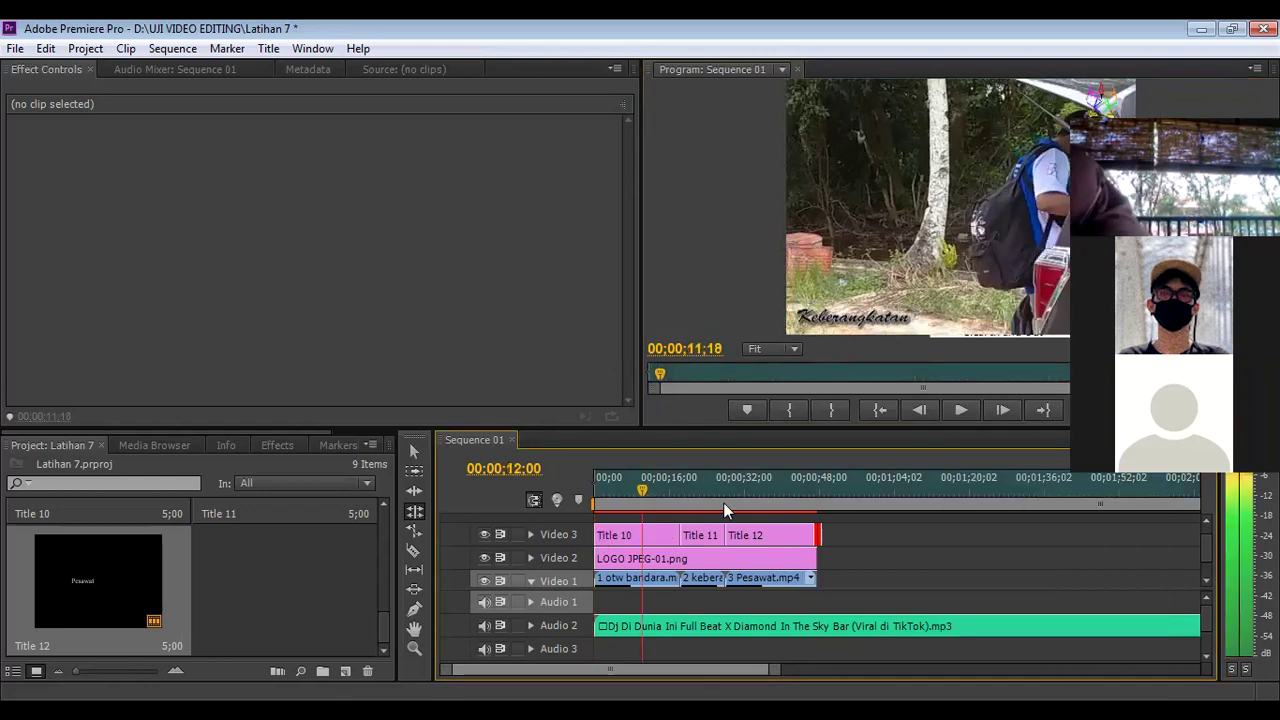
{"action": "left_click", "coordinate": [795, 497]}
{"action": "left_click_drag", "start_coordinate": [813, 521], "coordinate": [813, 521]}
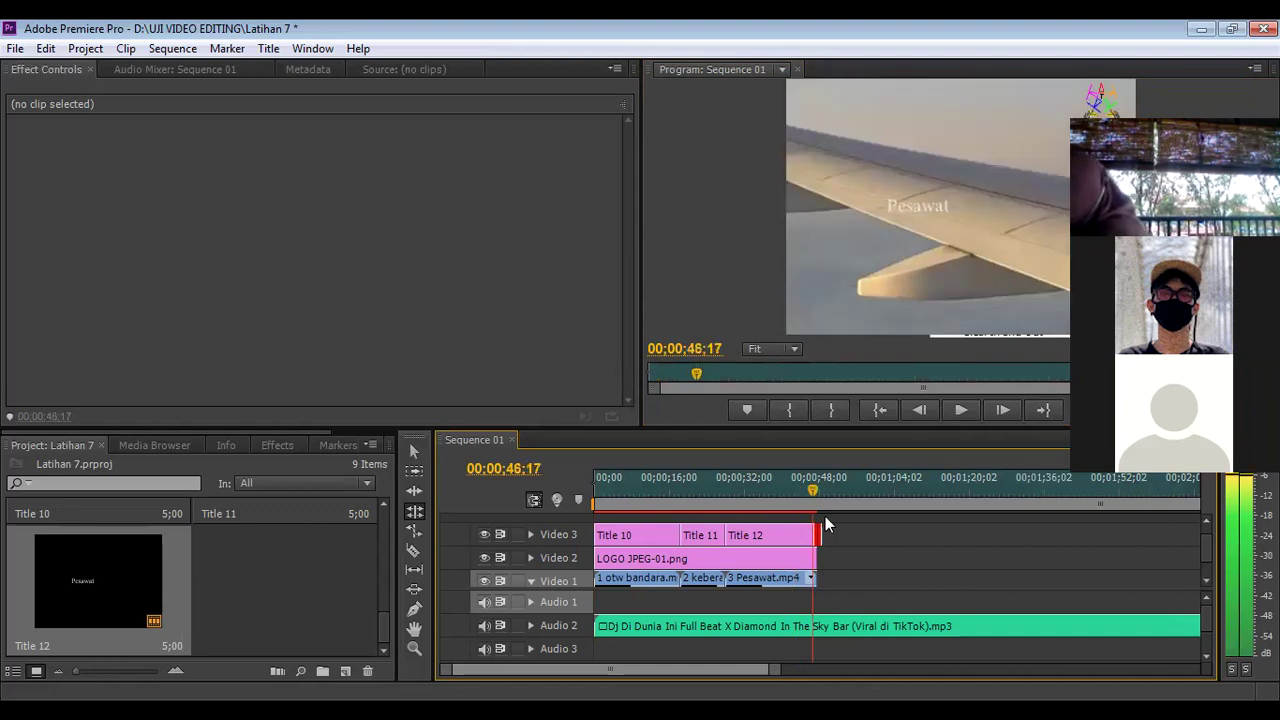
{"action": "left_click", "coordinate": [815, 517]}
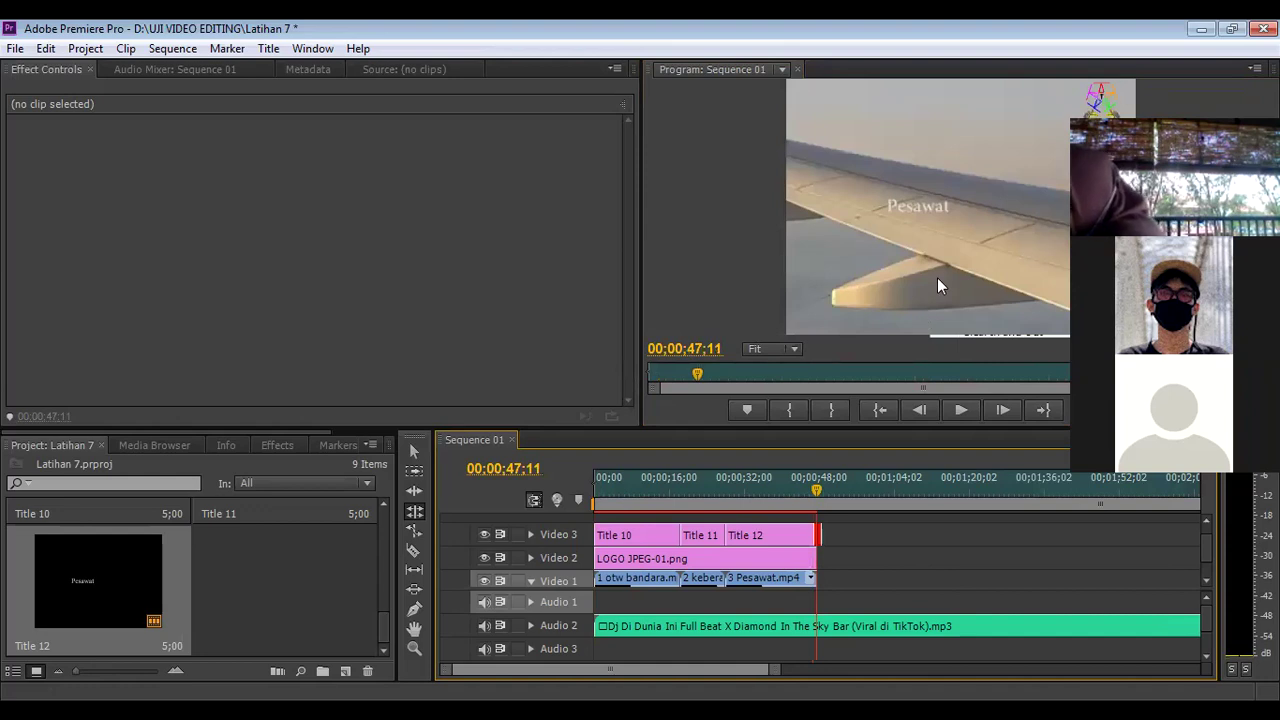
{"action": "right_click", "coordinate": [937, 277]}
{"action": "left_click", "coordinate": [1001, 169]}
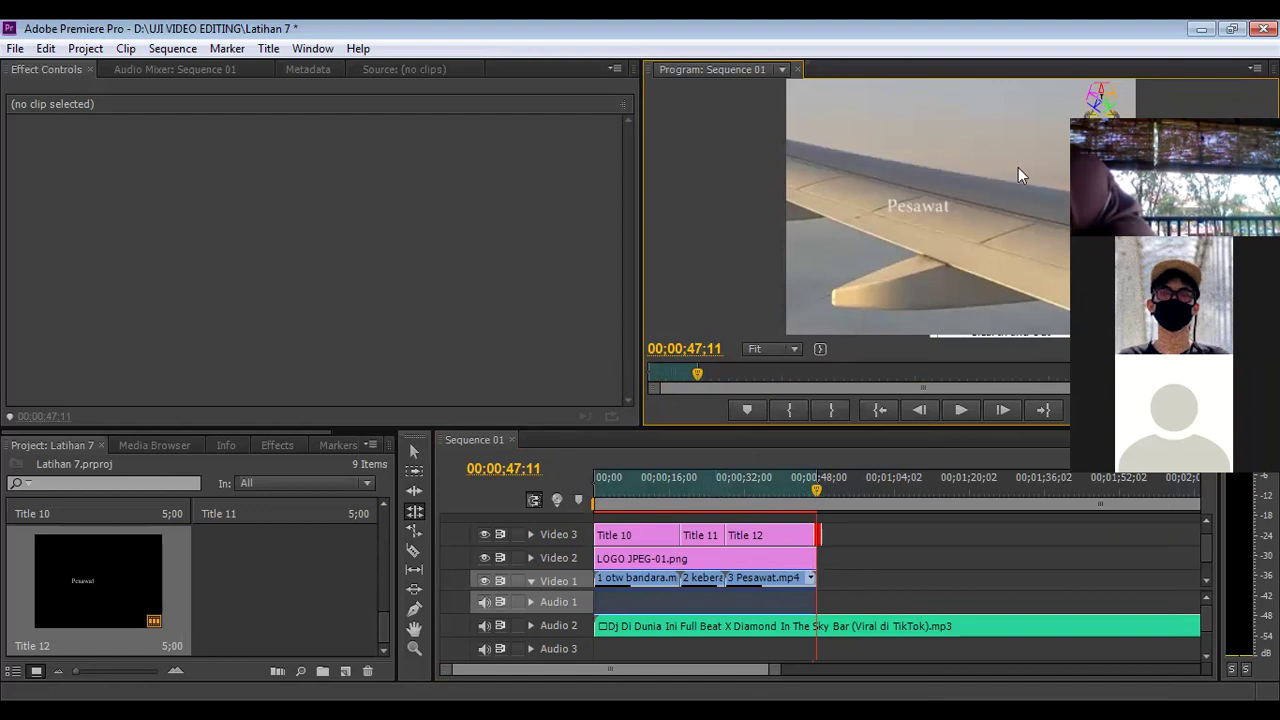
{"action": "right_click", "coordinate": [945, 245]}
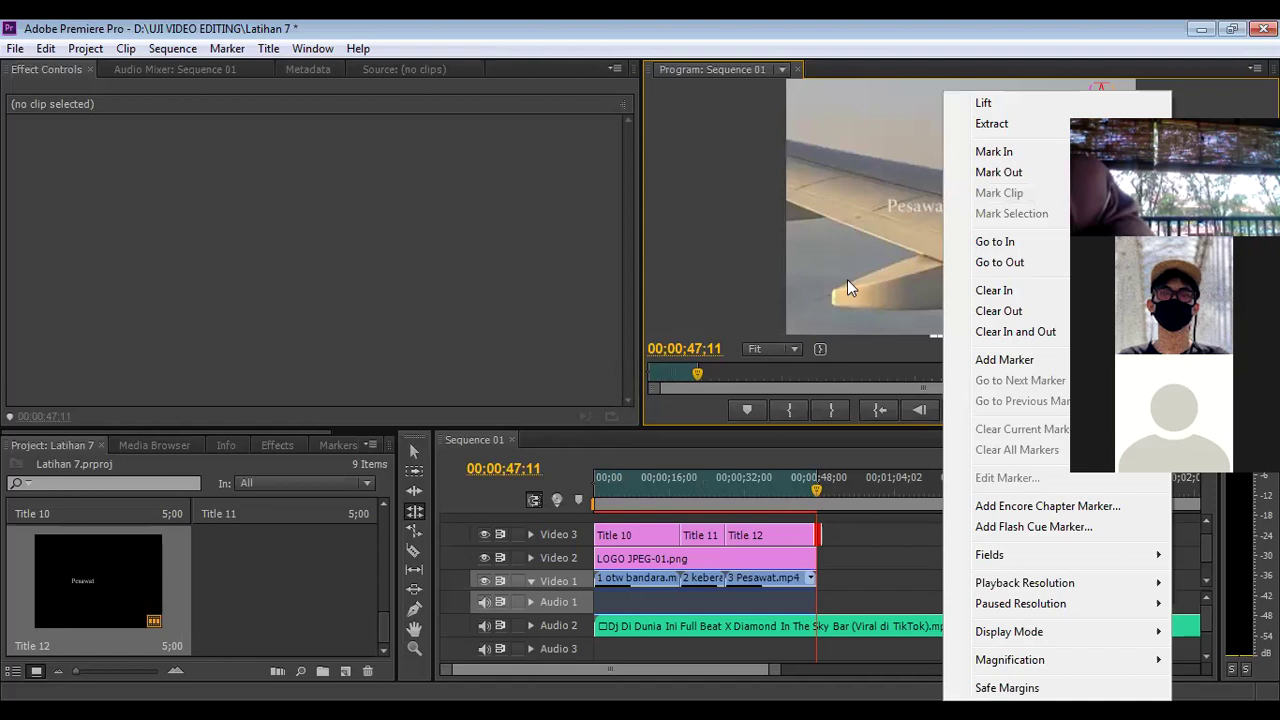
{"action": "left_click", "coordinate": [853, 250]}
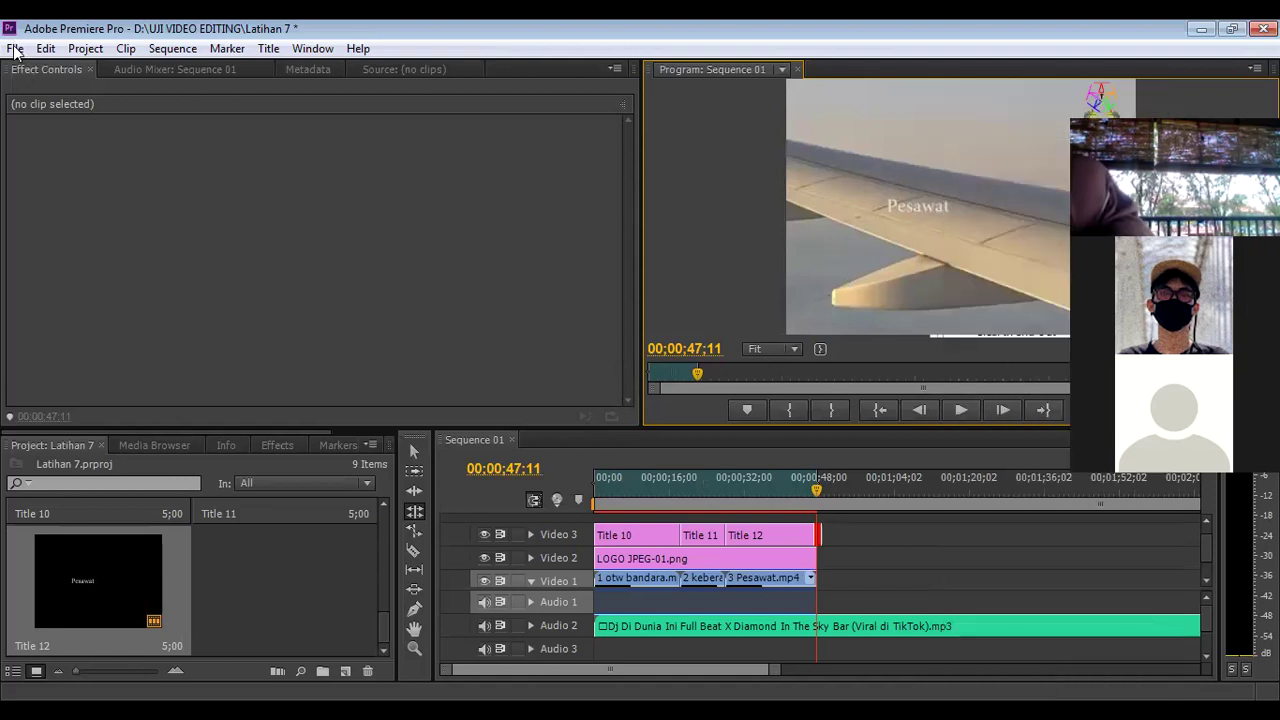
- Export the sequence as the AVI file Sequence 01_3.avi with the NTSC DV preset, including video and audio
{"action": "left_click", "coordinate": [15, 49]}
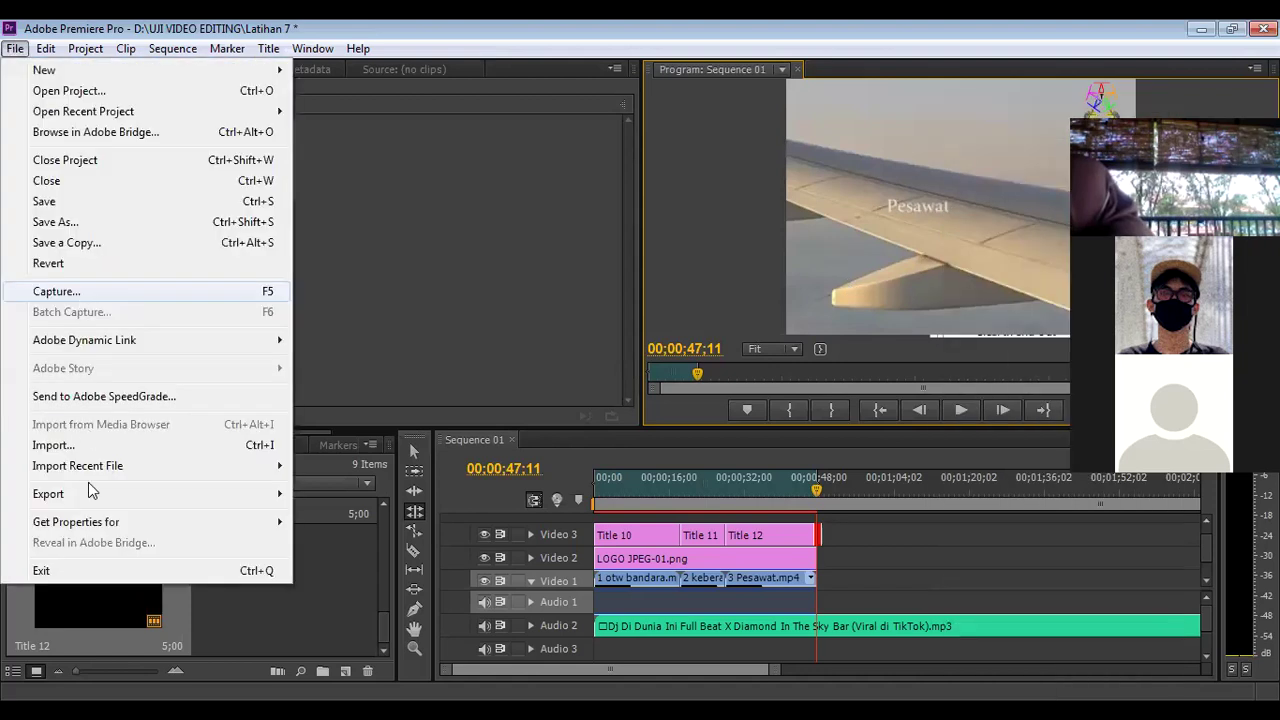
{"action": "mouse_move", "coordinate": [88, 494]}
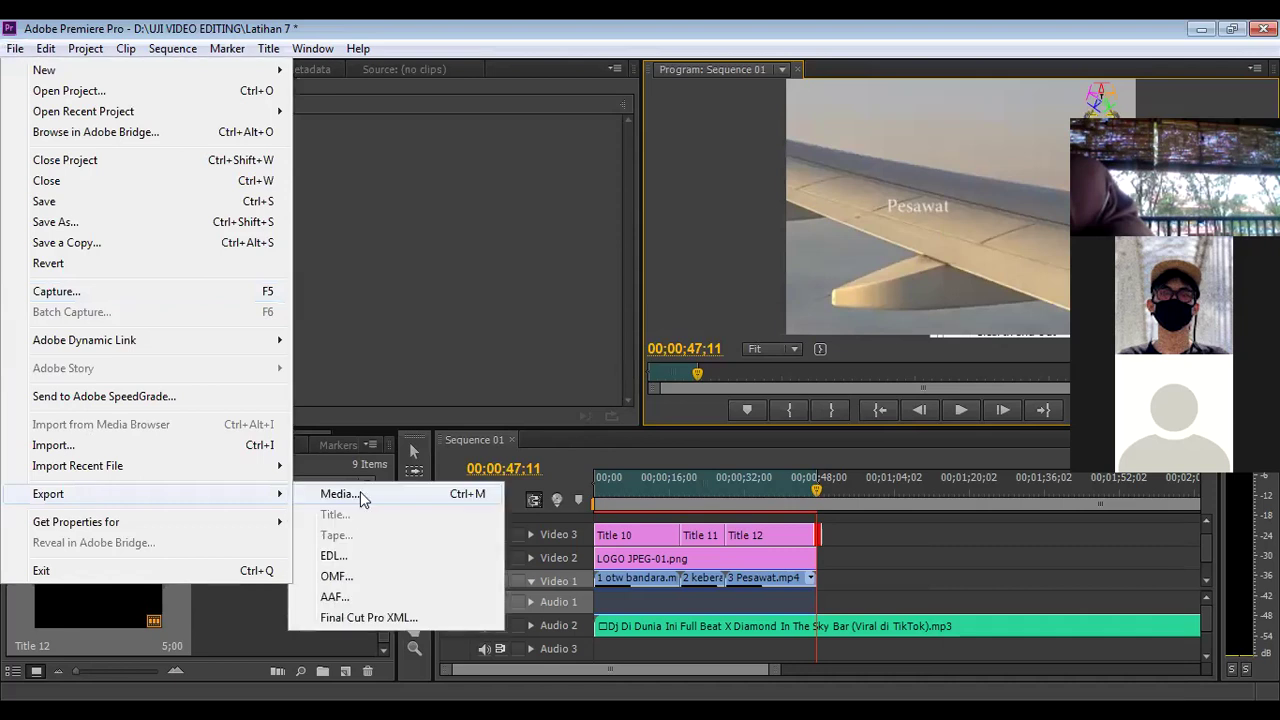
{"action": "left_click", "coordinate": [363, 496]}
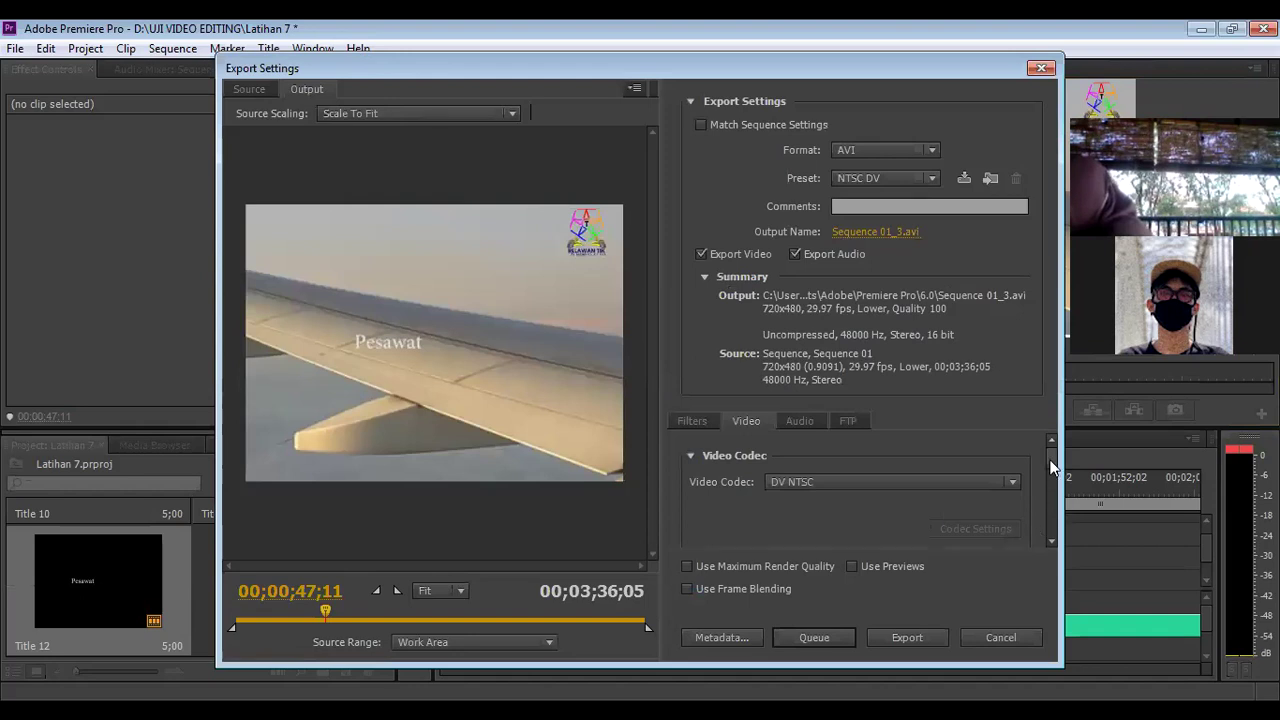
{"action": "left_click_drag", "start_coordinate": [943, 66], "coordinate": [941, 62]}
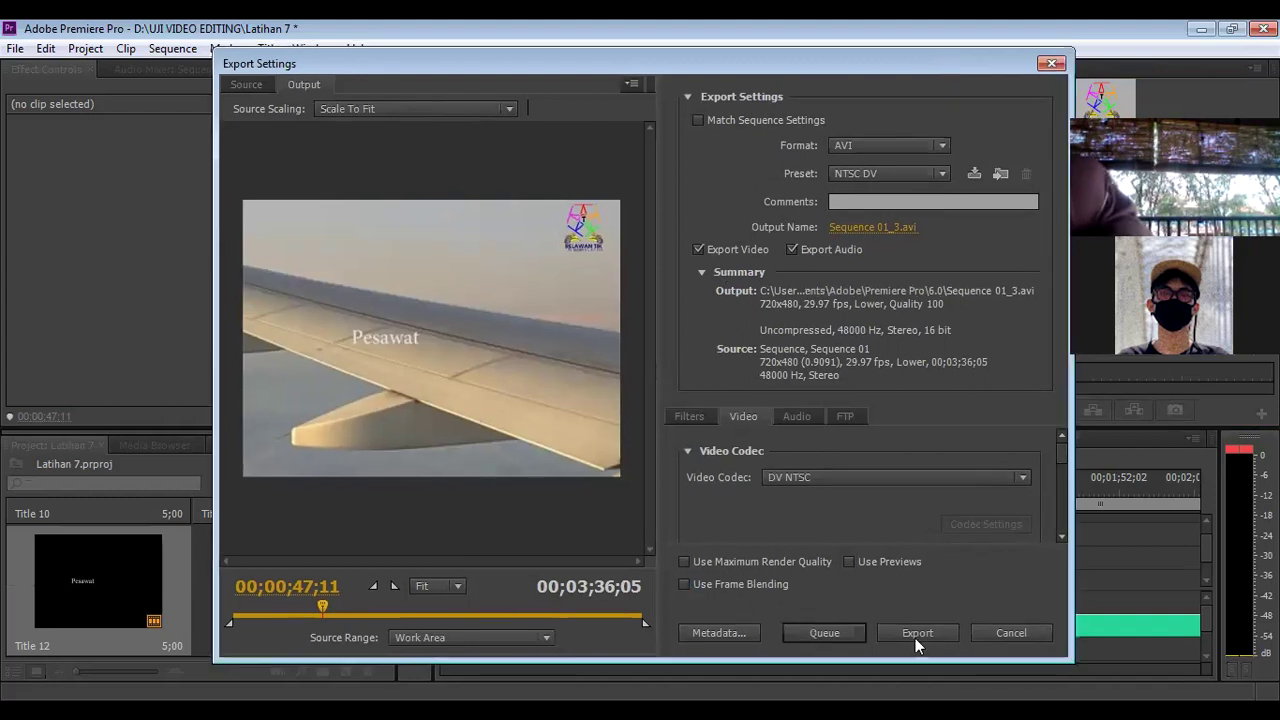
{"action": "left_click", "coordinate": [924, 634]}
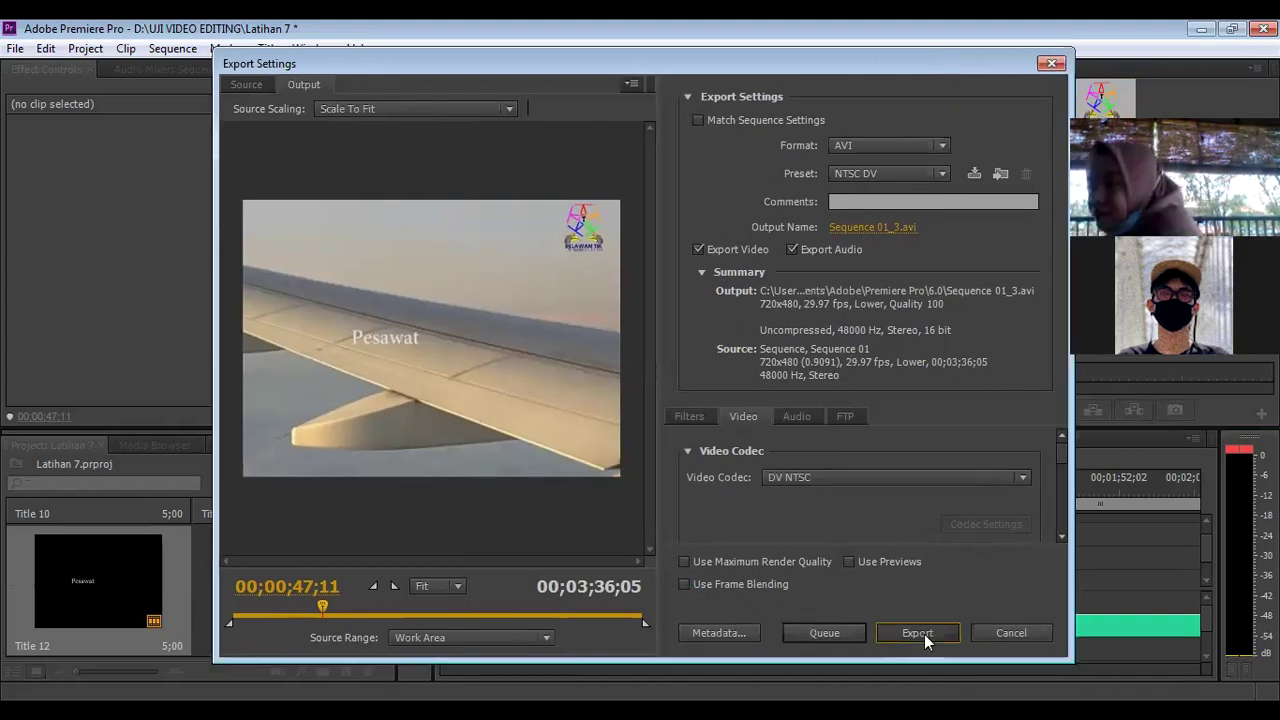
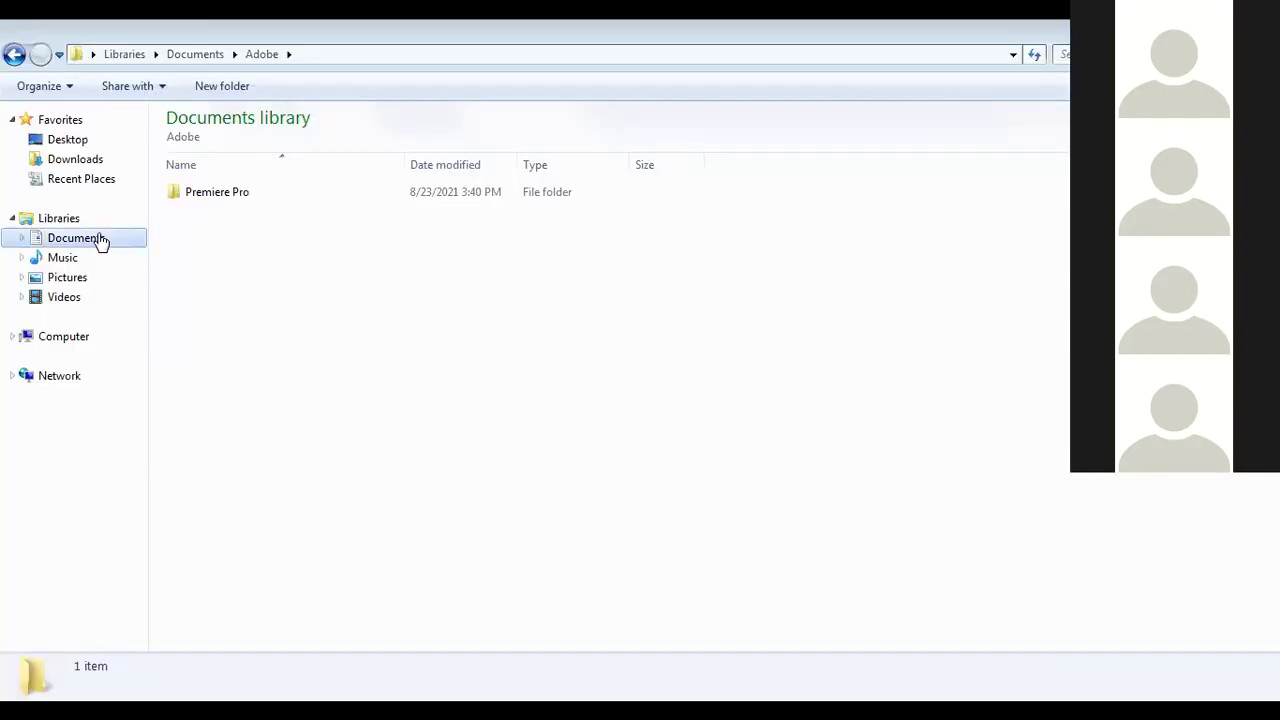
- In Windows Explorer, browse from Documents through Adobe and Premiere Pro to the 6.0 folder and open the exported Sequence 01_3 video
{"action": "left_click", "coordinate": [100, 242]}
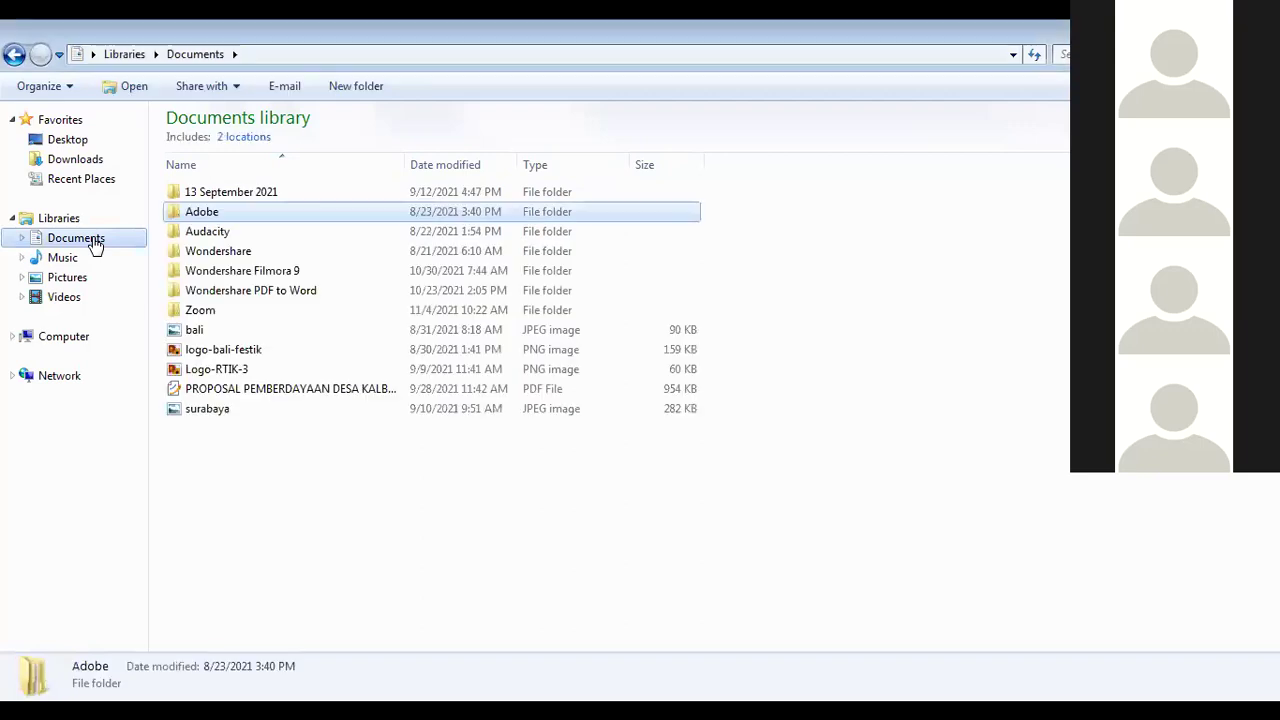
{"action": "double_click", "coordinate": [216, 218]}
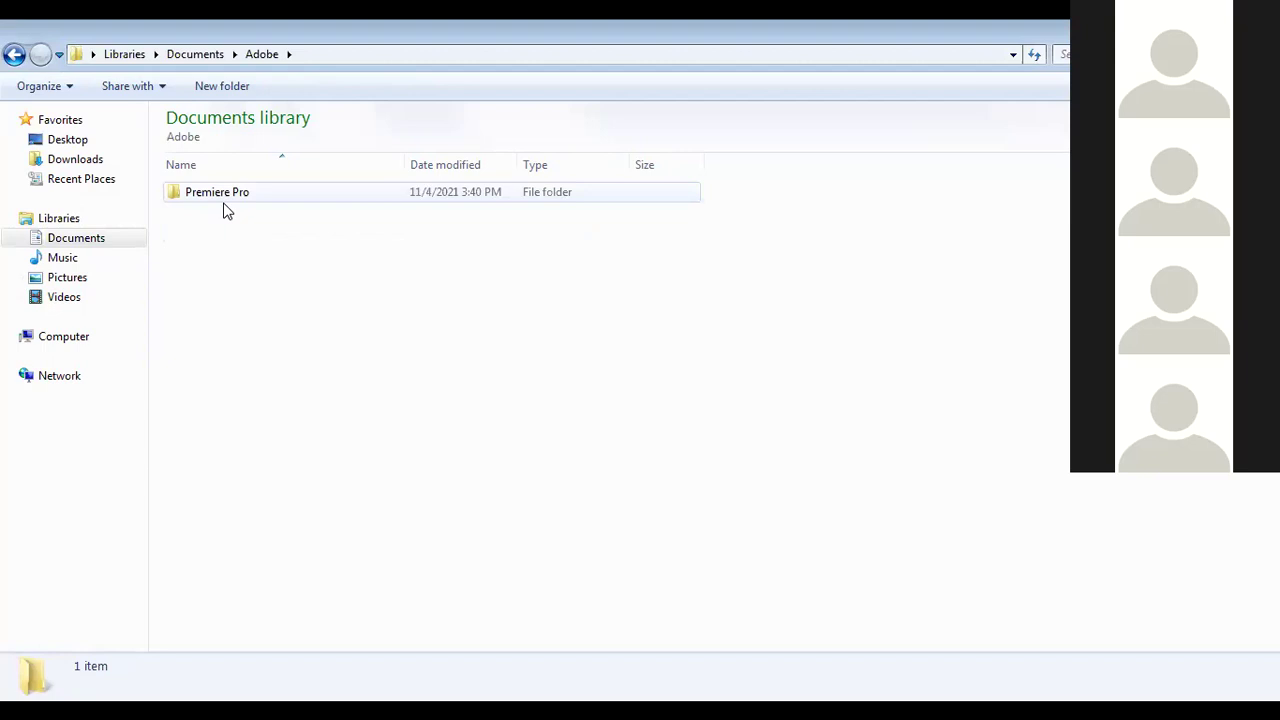
{"action": "double_click", "coordinate": [225, 200]}
{"action": "double_click", "coordinate": [225, 200]}
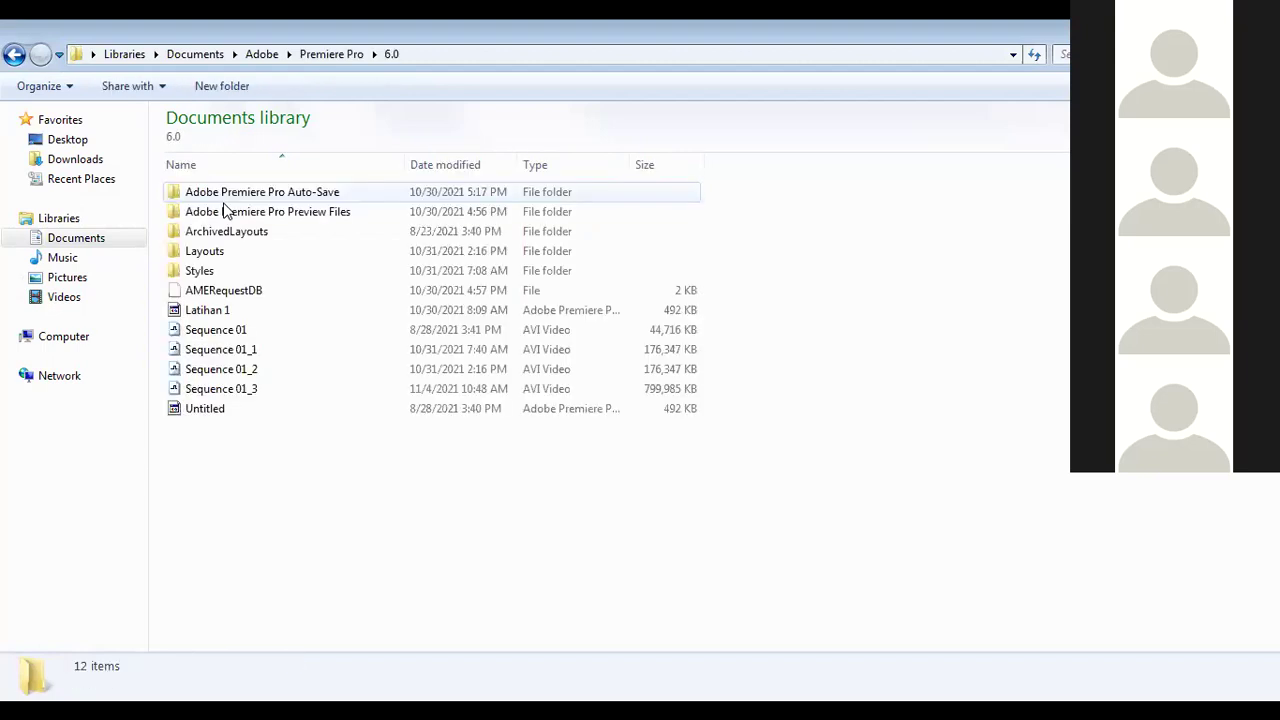
{"action": "left_click", "coordinate": [243, 396]}
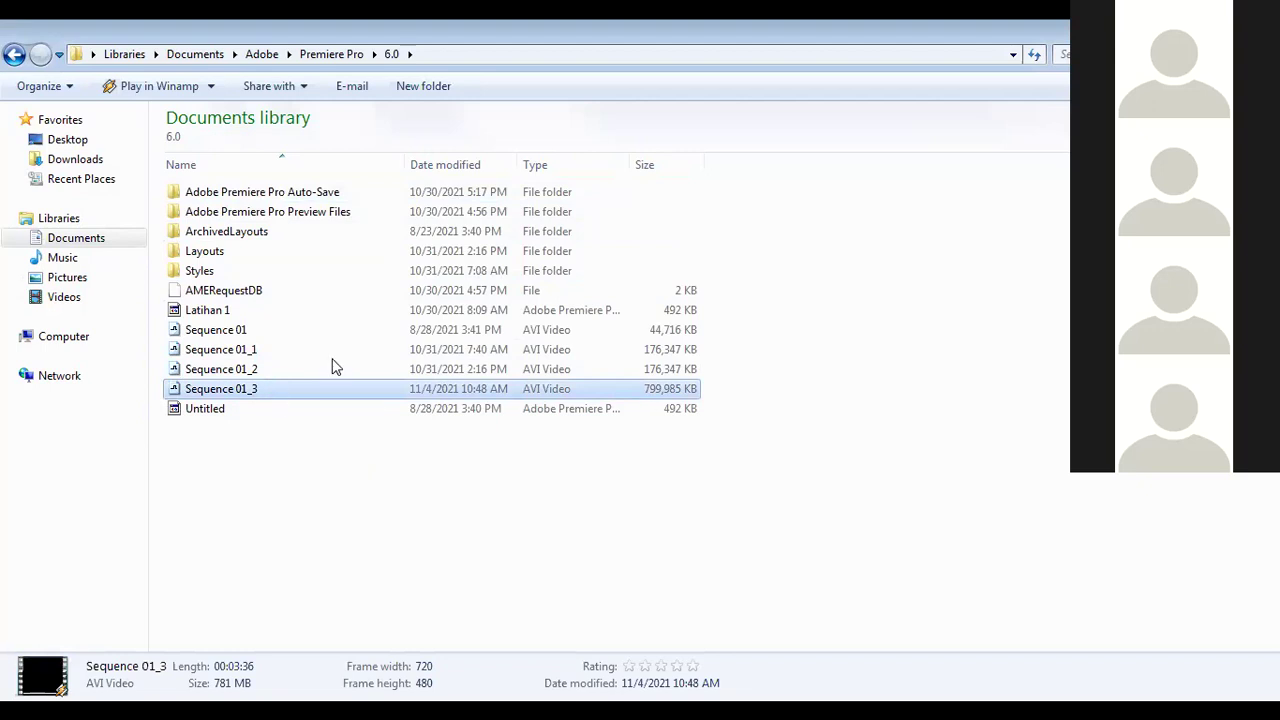
{"action": "double_click", "coordinate": [587, 385]}
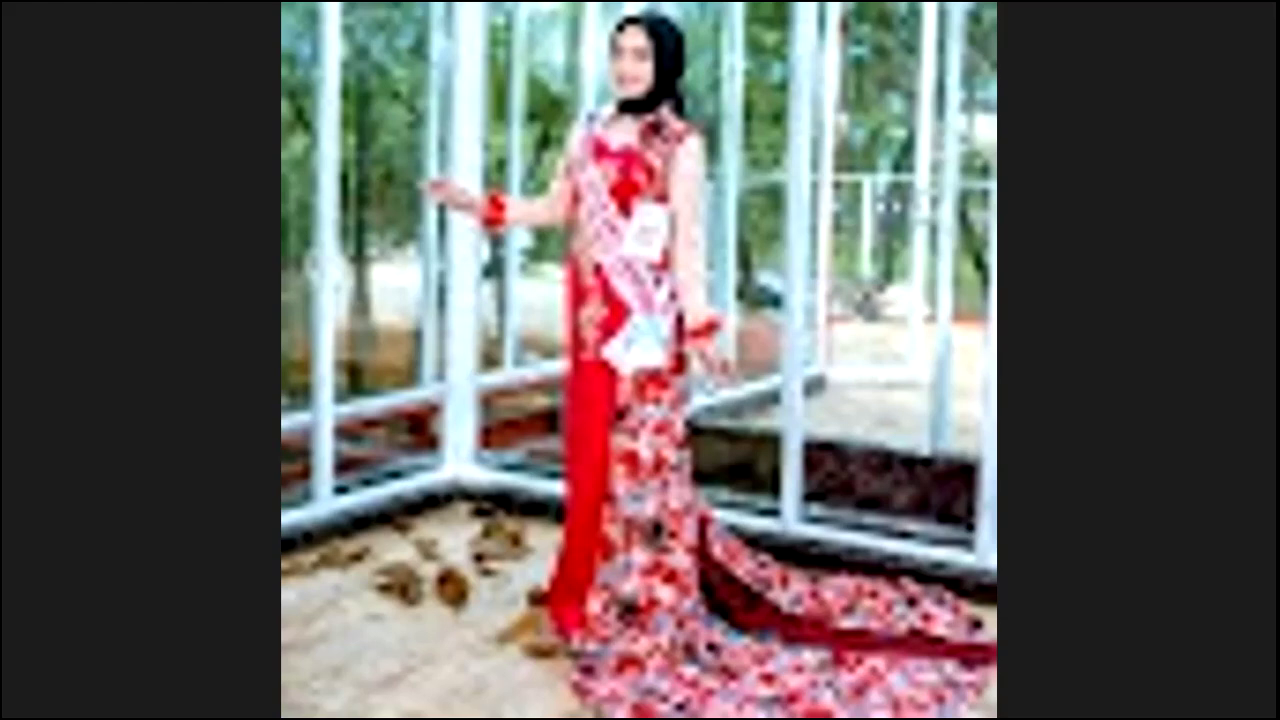
{"action": "key", "text": "Escape"}
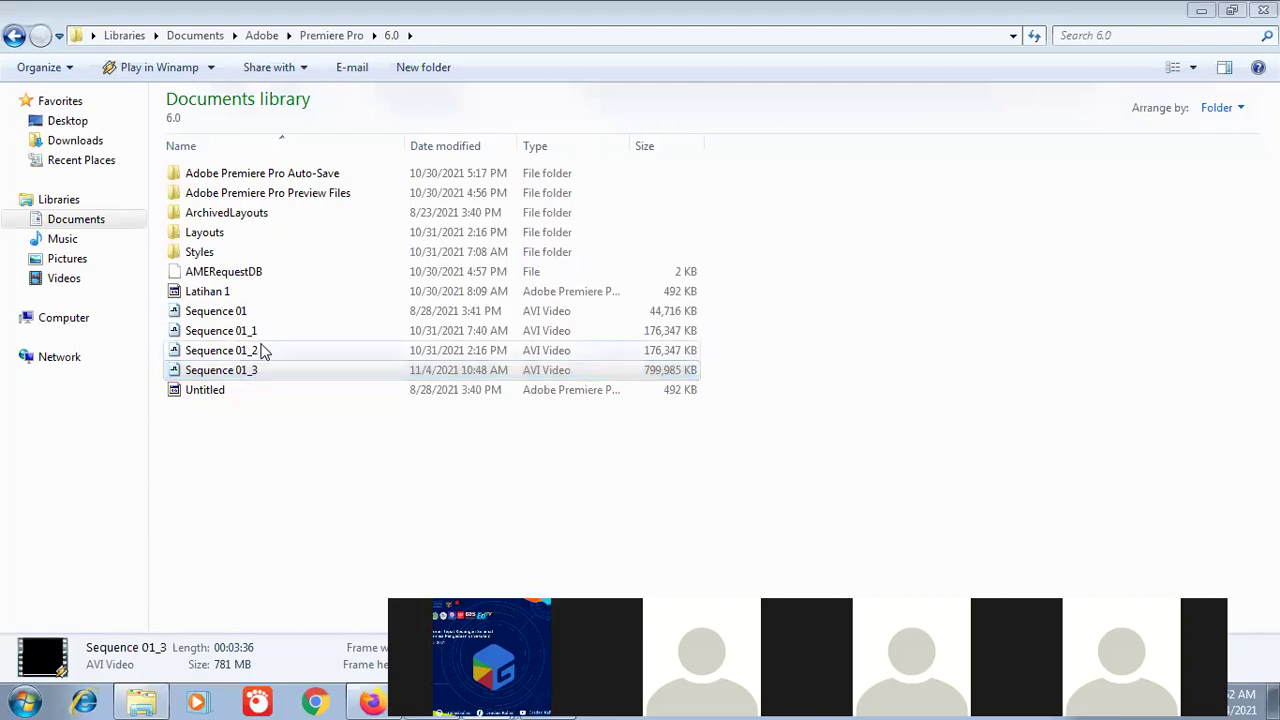
- Reopen the Premiere Pro 6.0 folder from Documents, play Sequence 01_3 with MPC-HC x64, and pause it during the Pesawat clip
{"action": "left_click", "coordinate": [76, 219]}
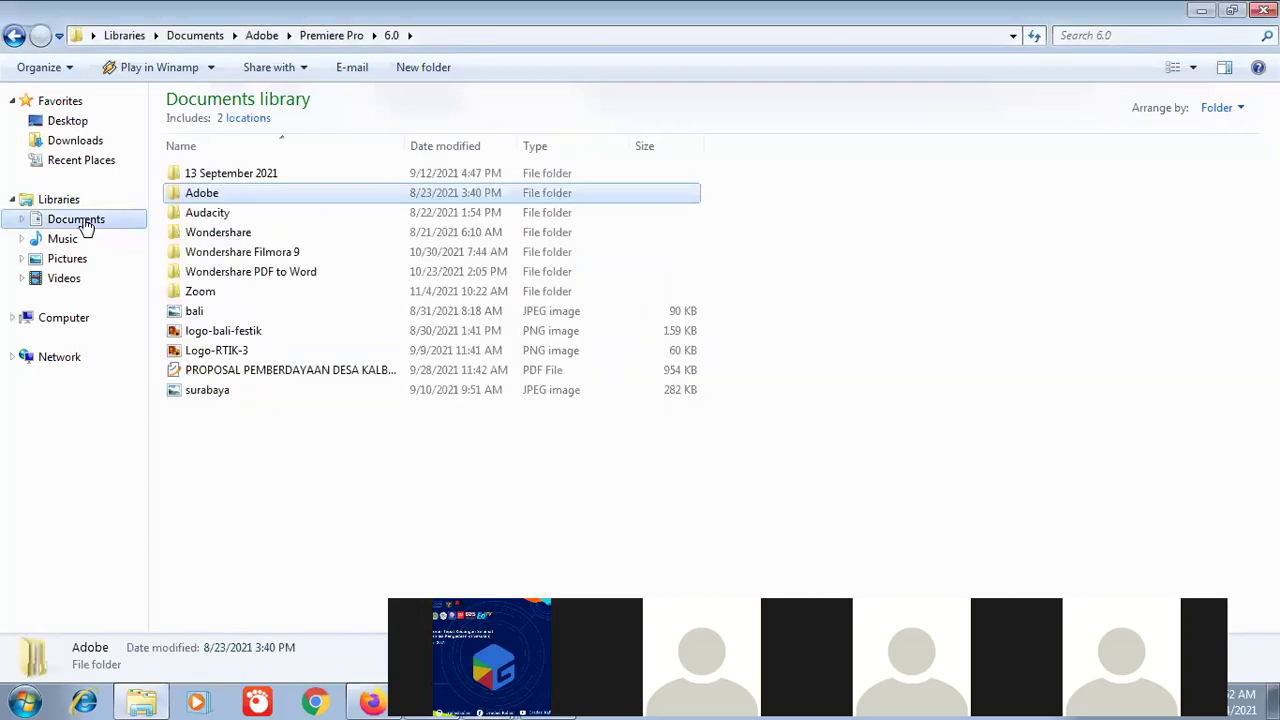
{"action": "double_click", "coordinate": [203, 191]}
{"action": "double_click", "coordinate": [205, 184]}
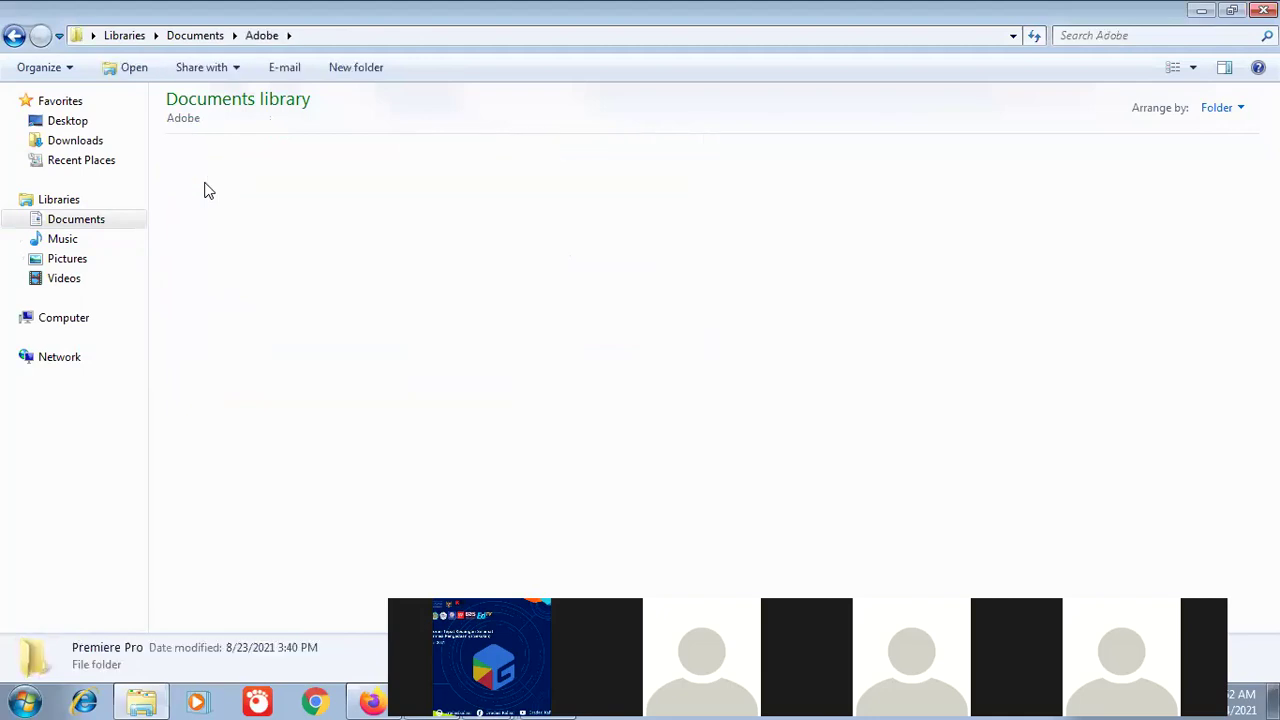
{"action": "double_click", "coordinate": [207, 191]}
{"action": "left_click", "coordinate": [240, 378]}
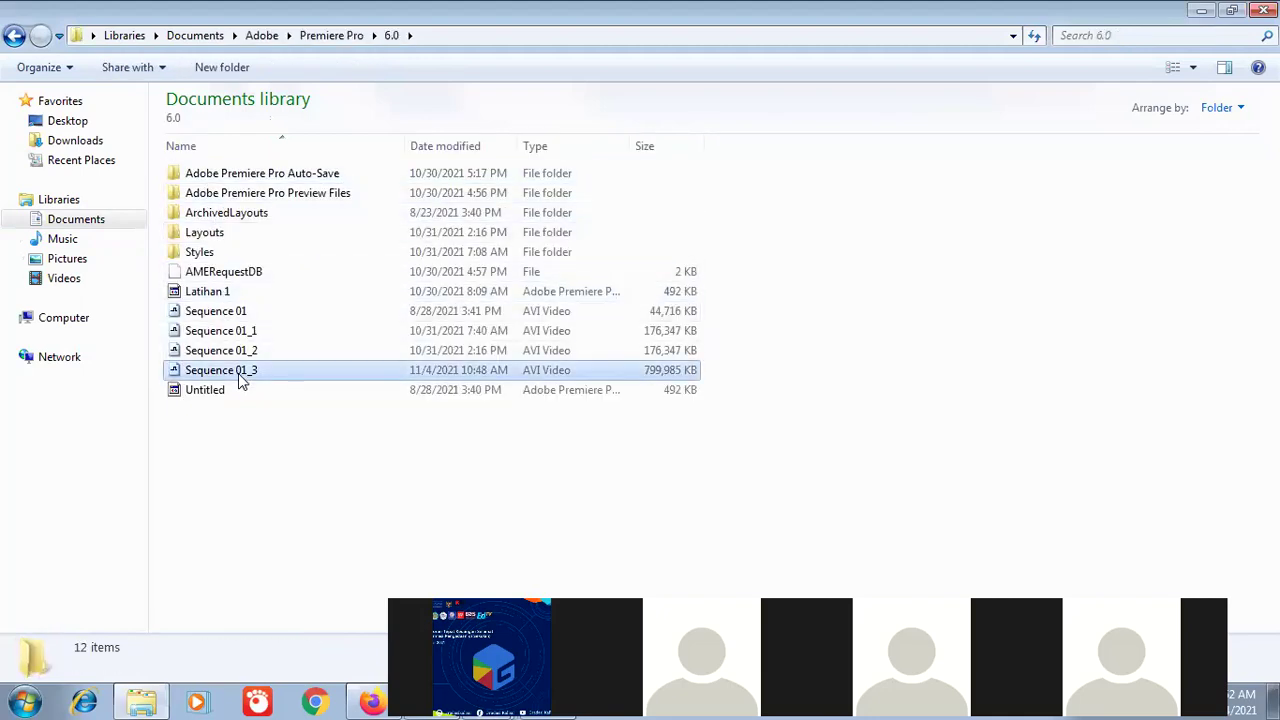
{"action": "right_click", "coordinate": [240, 378]}
{"action": "mouse_move", "coordinate": [315, 338]}
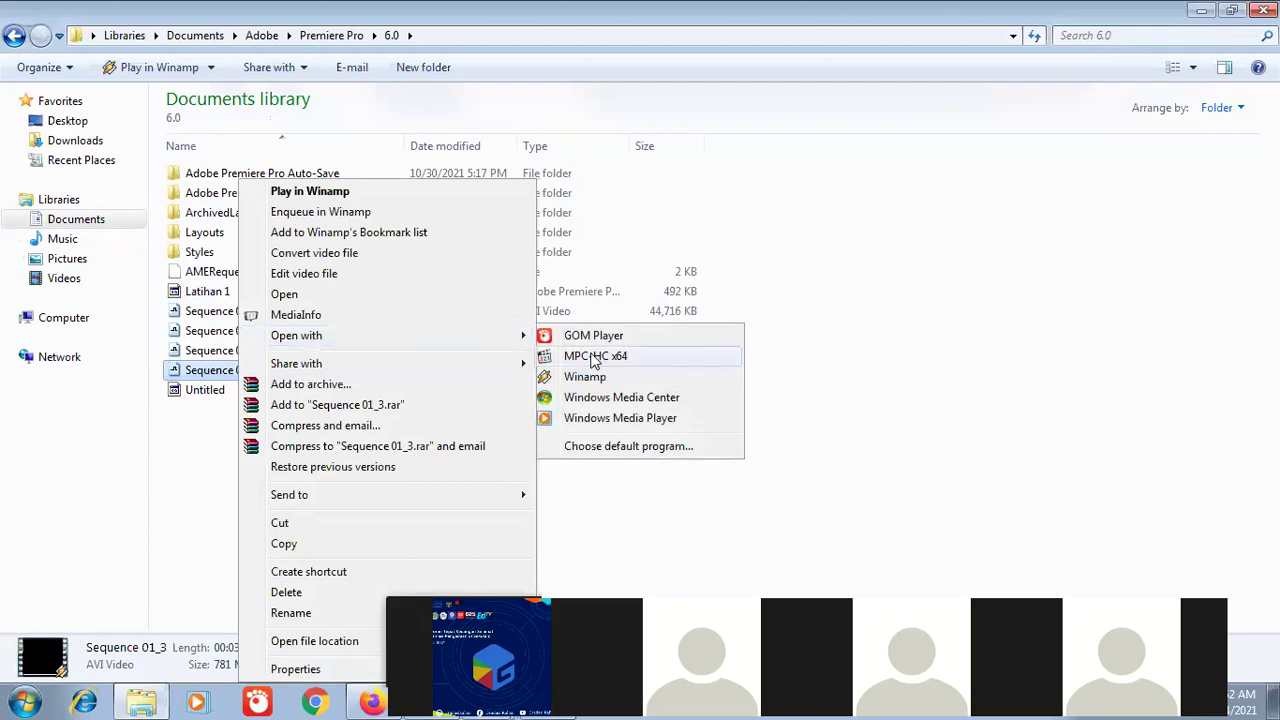
{"action": "left_click", "coordinate": [595, 357]}
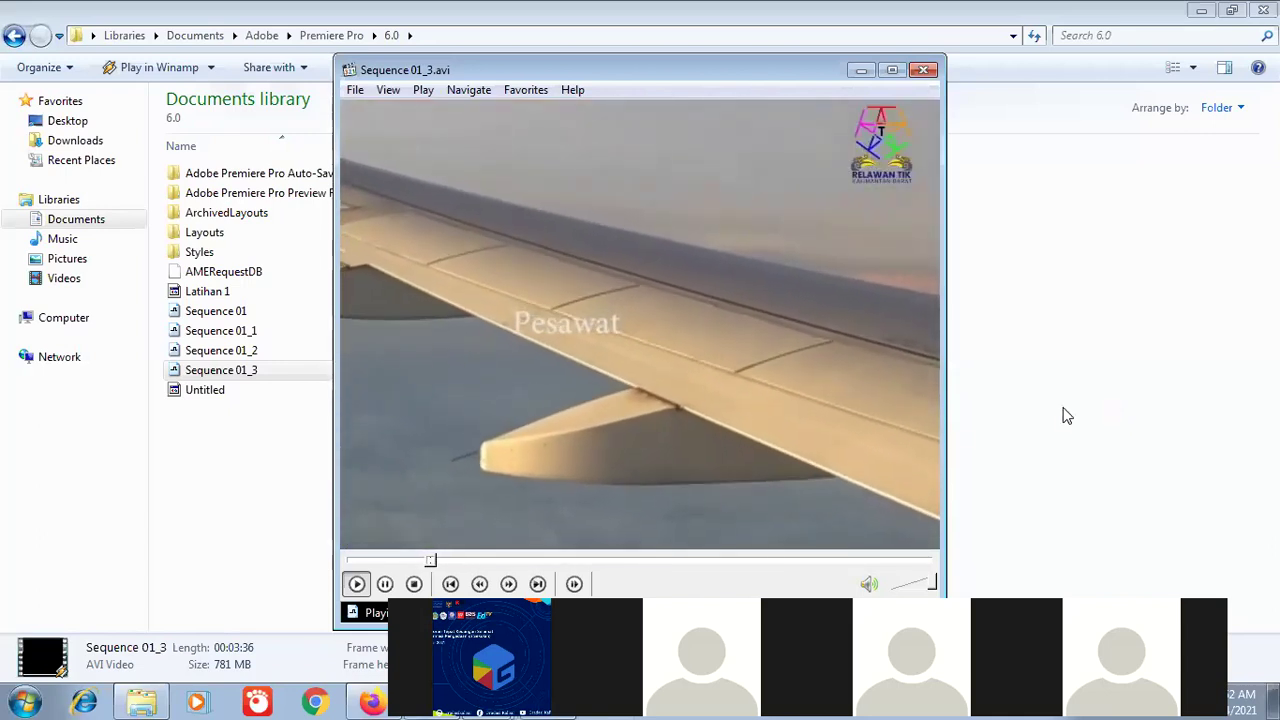
{"action": "left_click", "coordinate": [385, 585]}
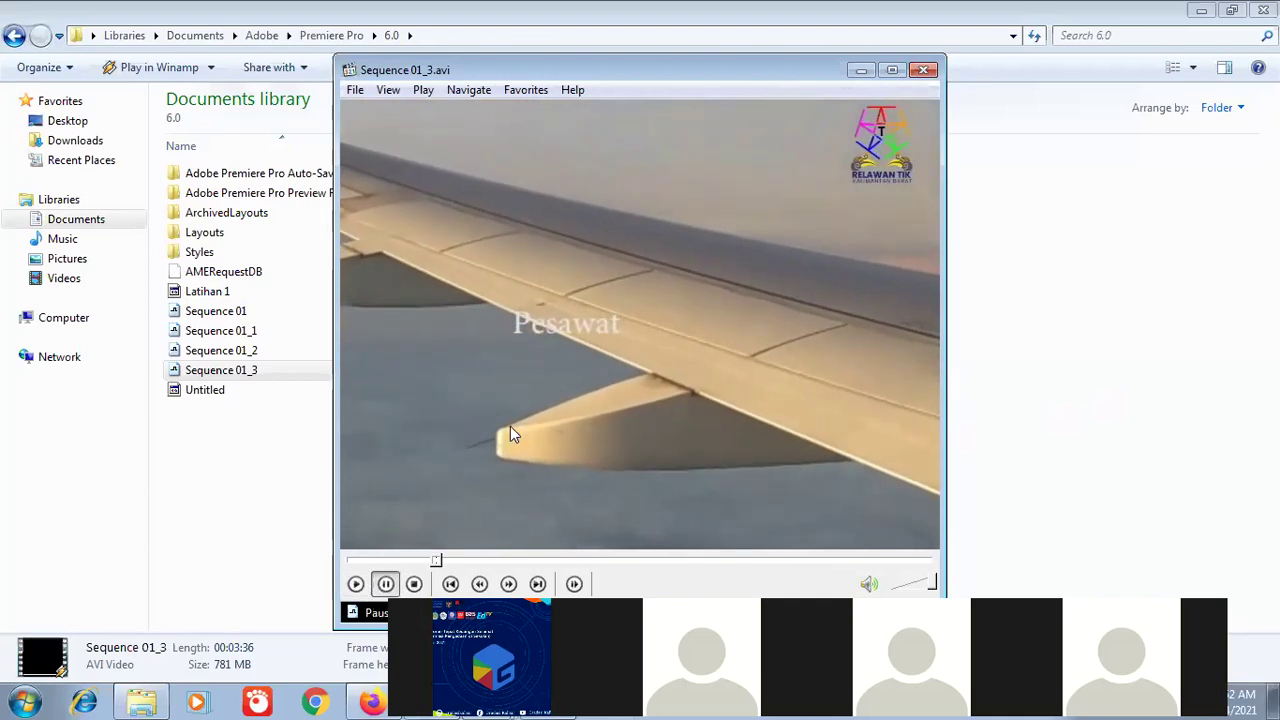